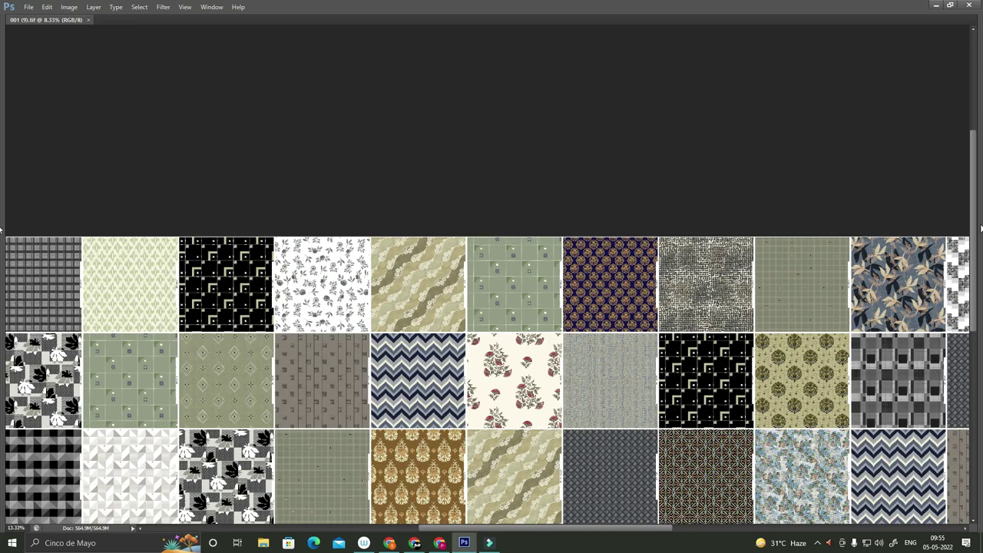
# Zoom out and scroll around to inspect the blanket canvas of pattern tiles.
pyautogui.scroll(-3, 977, 229)
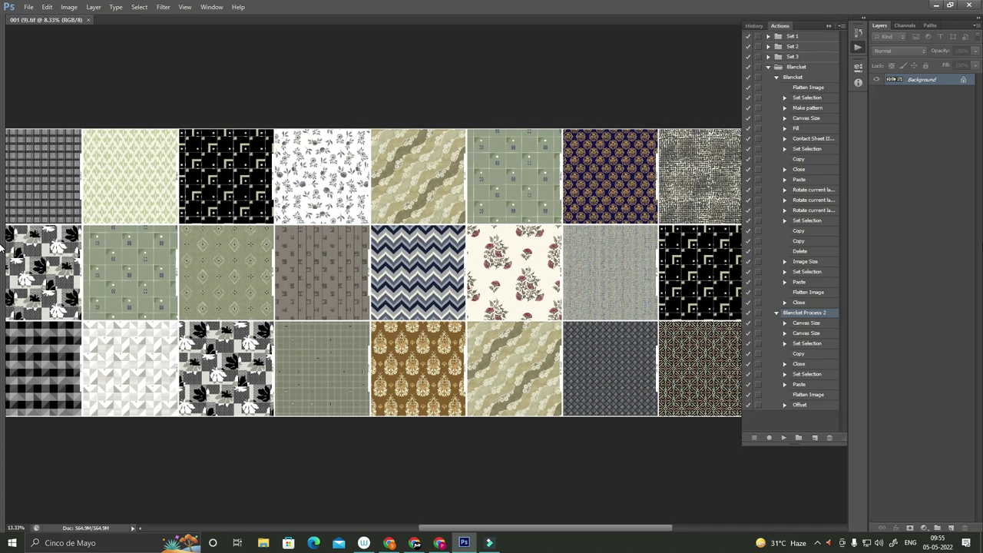
pyautogui.hotkey('ctrl', '-')
pyautogui.hotkey('ctrl', '-')
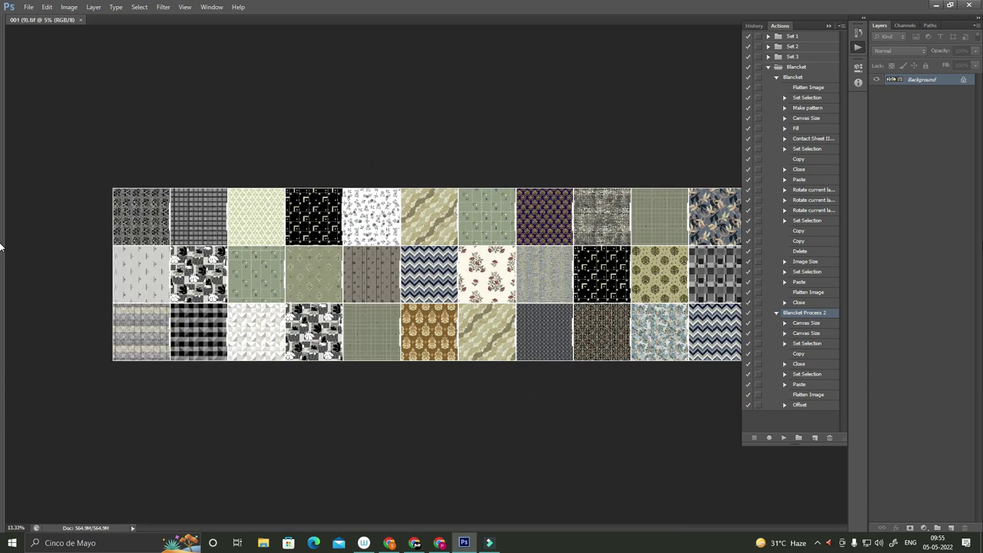
pyautogui.scroll(5, 498, 386)
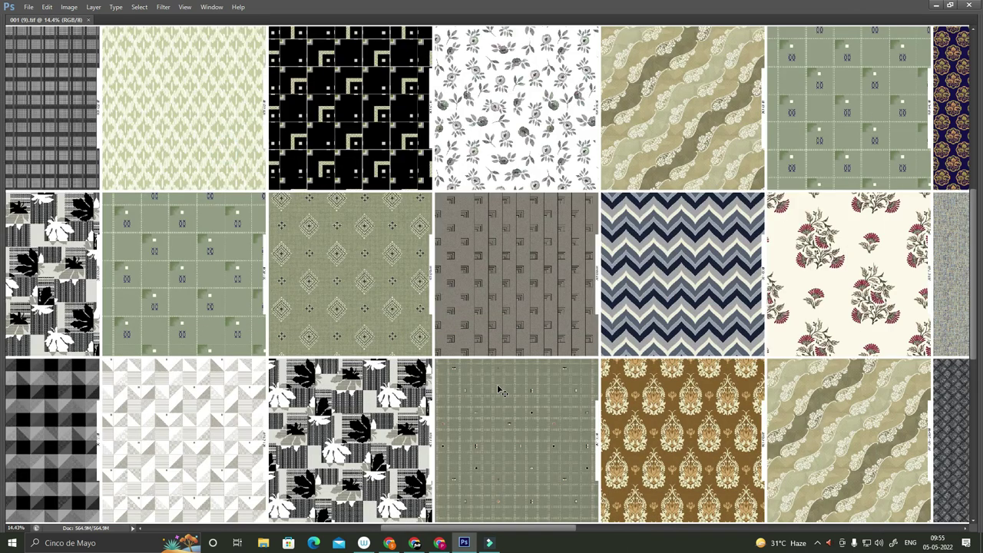
pyautogui.scroll(-2, 497, 384)
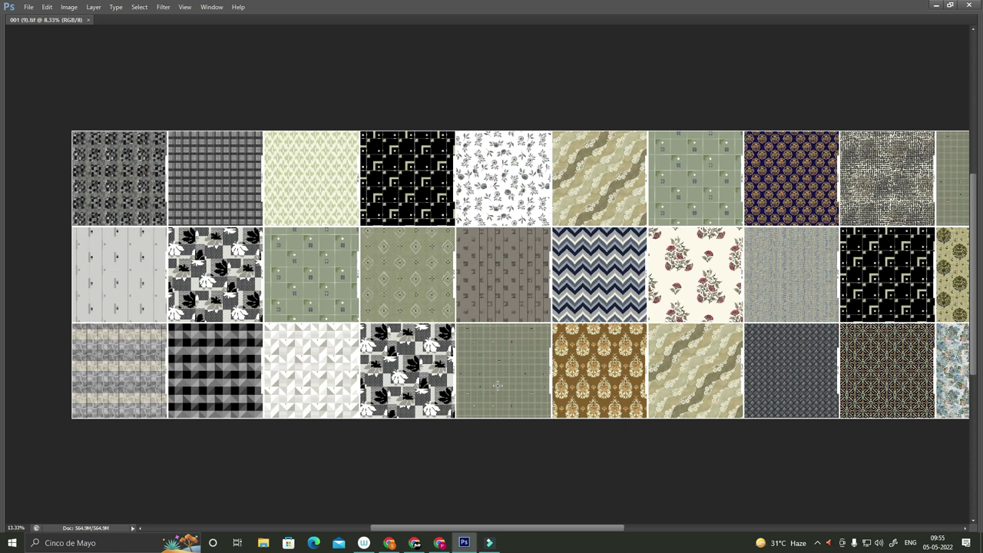
pyautogui.scroll(3, 114, 125)
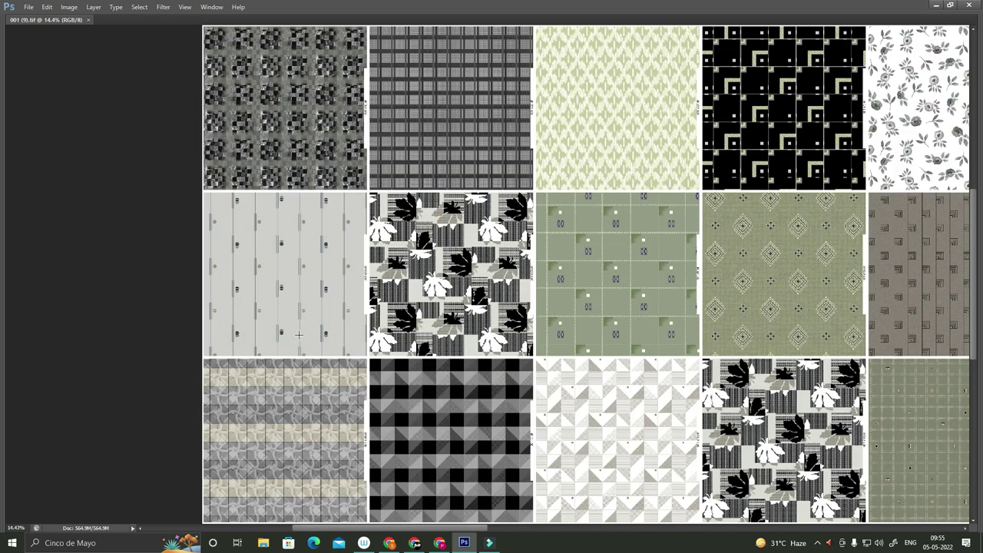
pyautogui.scroll(-1, 698, 229)
pyautogui.scroll(-1, 481, 192)
pyautogui.scroll(-1, 480, 194)
pyautogui.scroll(-1, 469, 225)
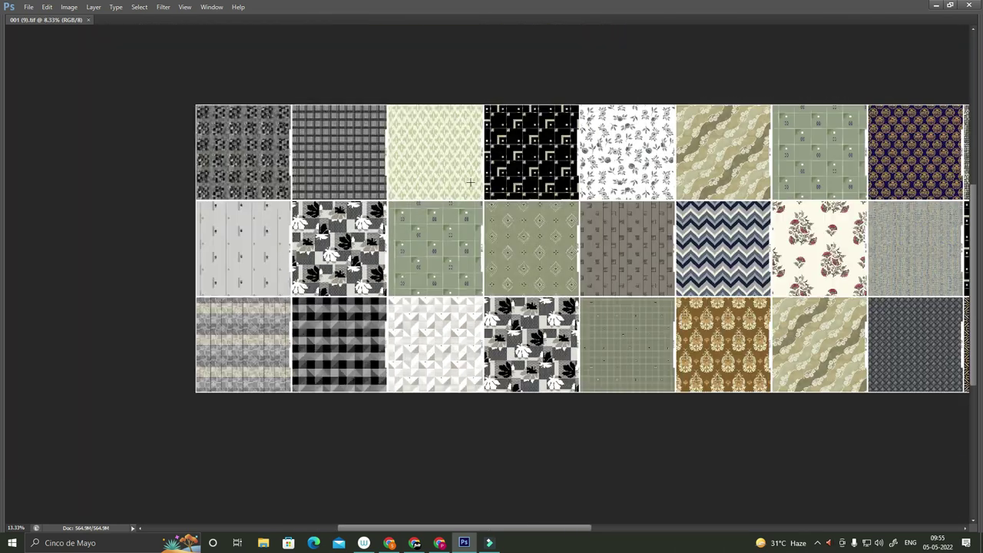
pyautogui.scroll(5, 245, 125)
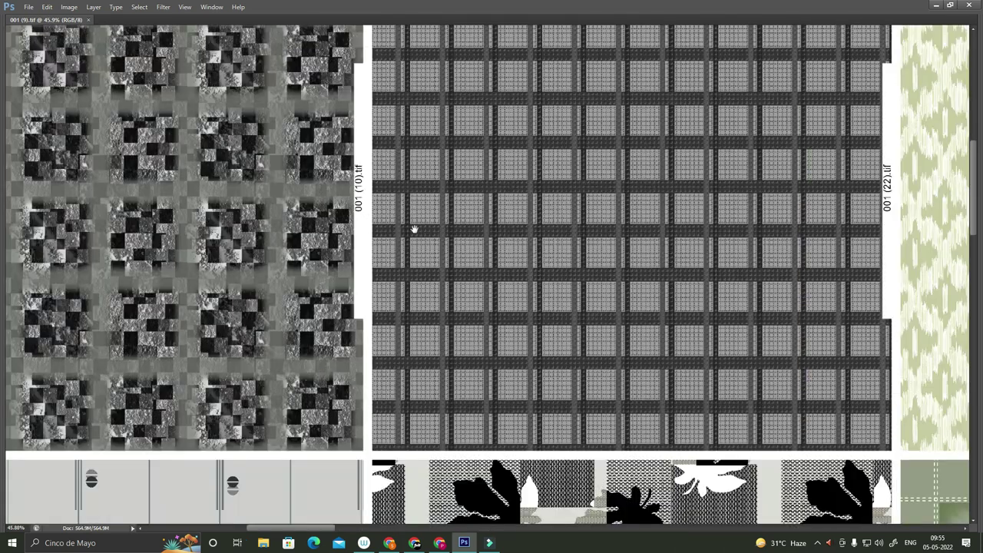
pyautogui.scroll(-2, 344, 175)
pyautogui.scroll(-3, 338, 231)
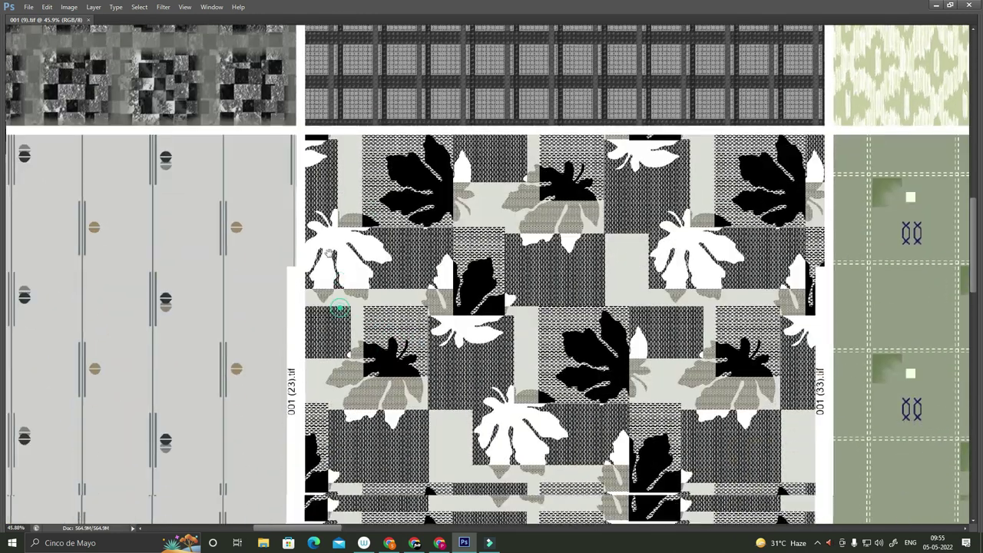
pyautogui.scroll(-2, 332, 276)
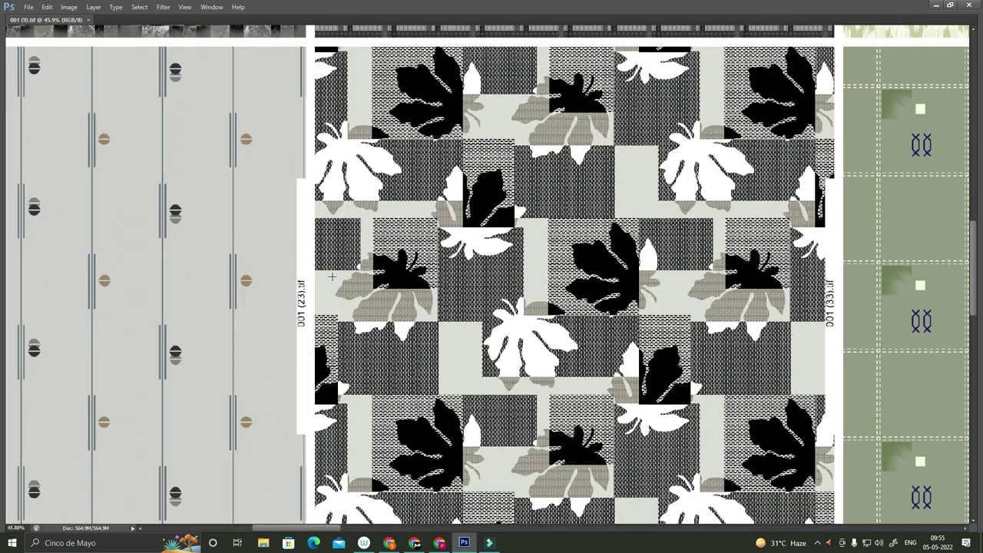
pyautogui.scroll(-1, 335, 282)
pyautogui.scroll(-1, 336, 282)
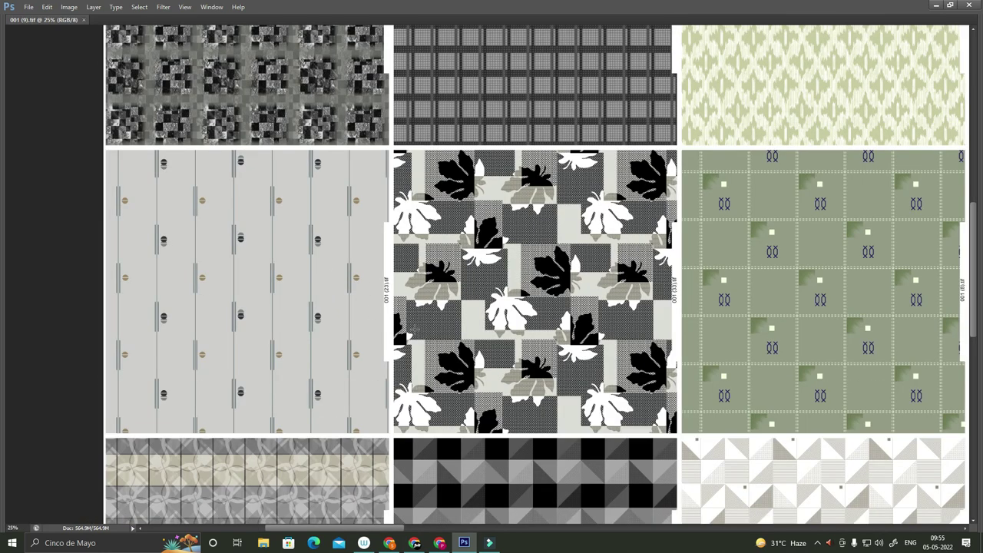
pyautogui.scroll(-3, 404, 345)
pyautogui.scroll(-1, 400, 331)
pyautogui.scroll(-1, 451, 309)
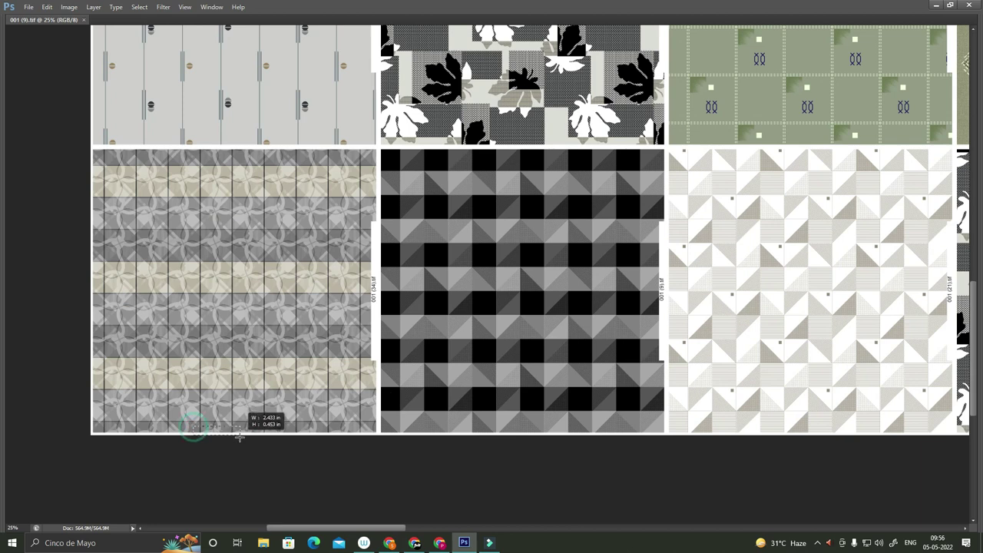
# Select a strip along the lower-left tile's bottom edge, then view the whole grid.
pyautogui.moveTo(194, 426); pyautogui.dragTo(252, 438)
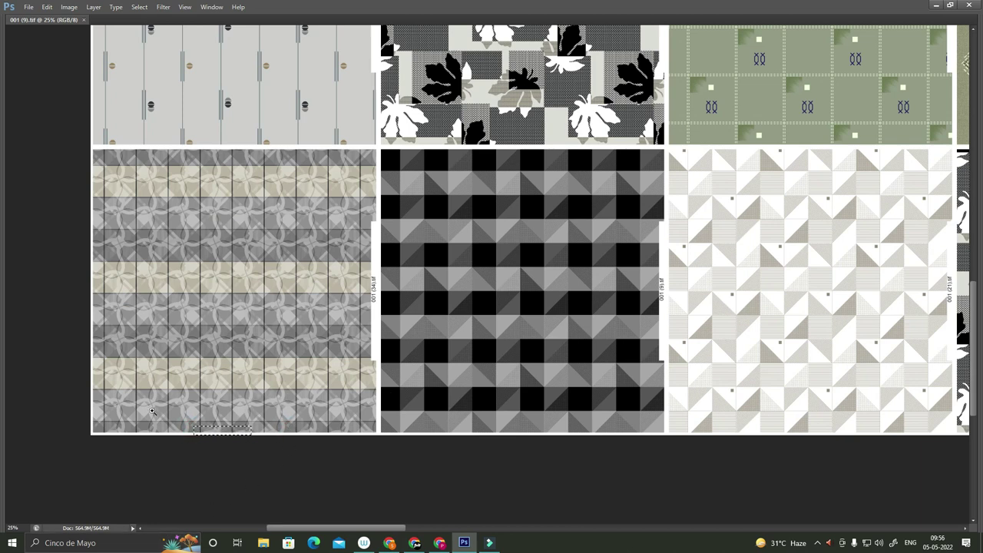
pyautogui.scroll(5, 254, 402)
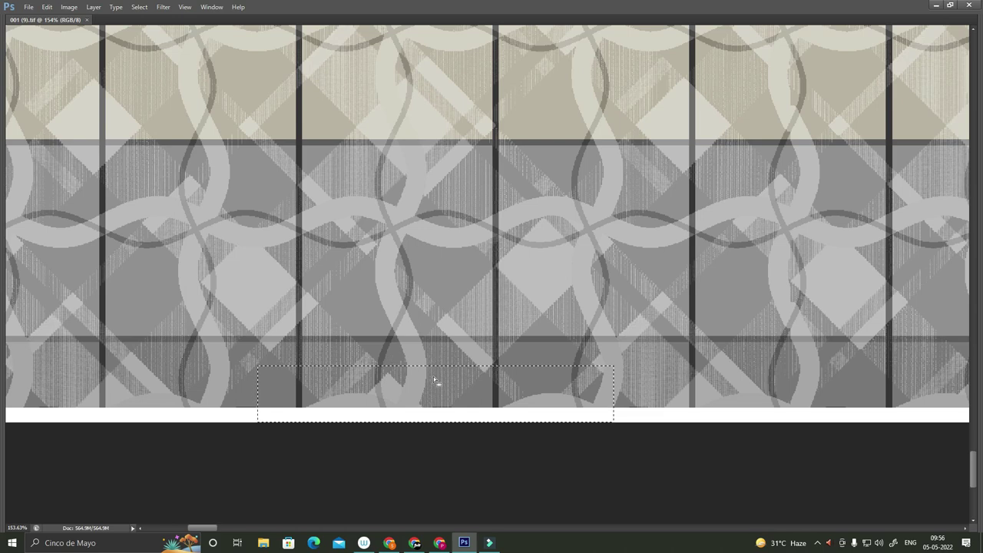
pyautogui.scroll(-3, 487, 384)
pyautogui.scroll(-3, 487, 384)
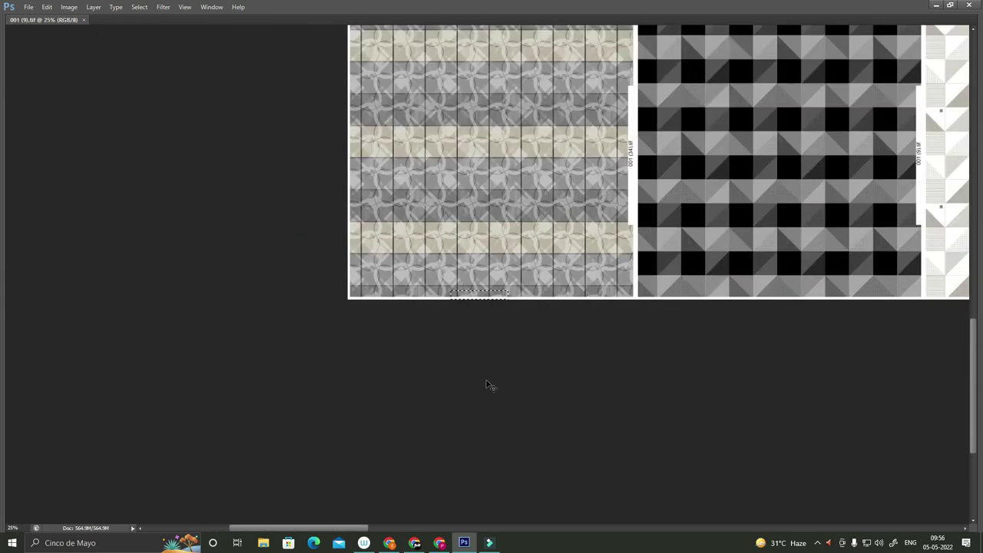
pyautogui.scroll(4, 570, 244)
pyautogui.scroll(-1, 570, 243)
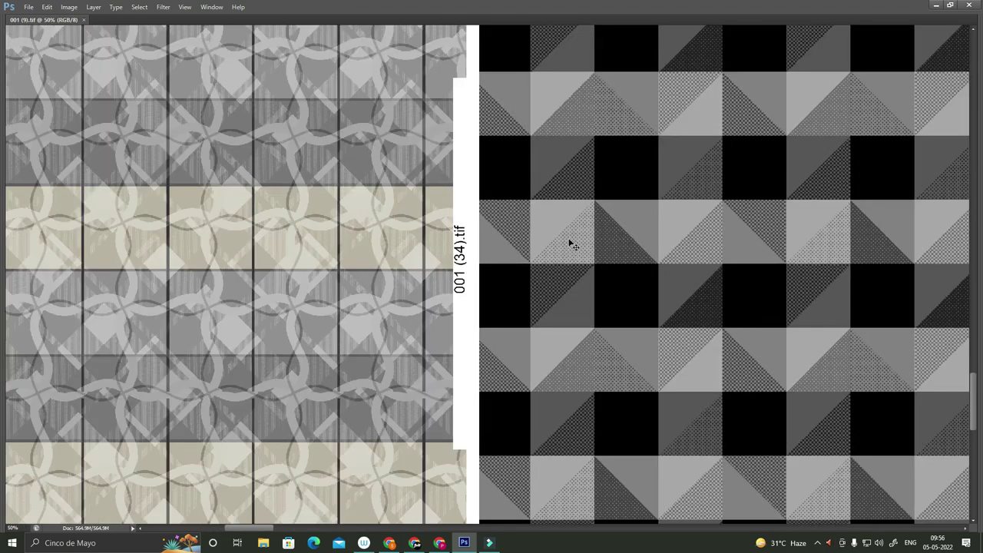
pyautogui.scroll(-2, 570, 243)
pyautogui.scroll(-2, 570, 244)
pyautogui.scroll(-1, 570, 243)
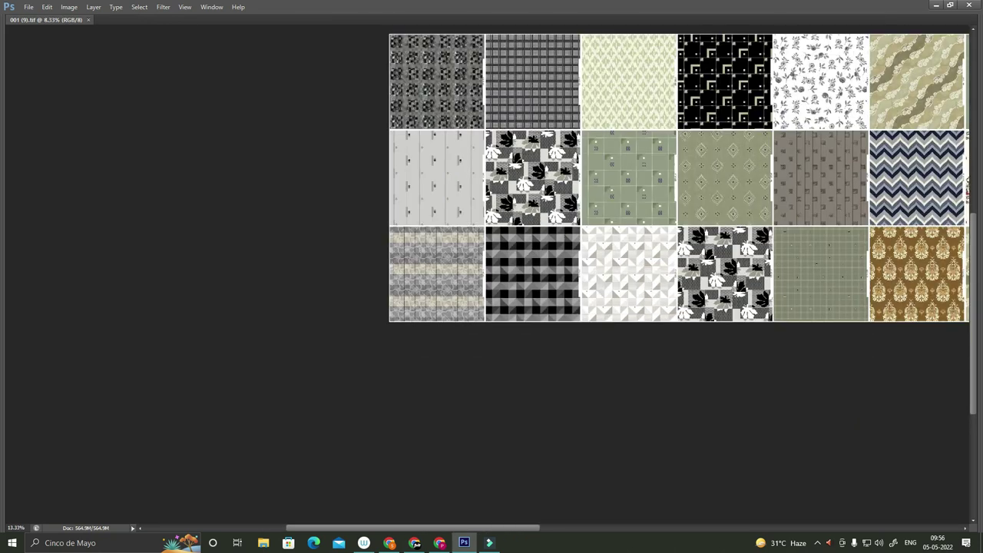
pyautogui.press('Tab')
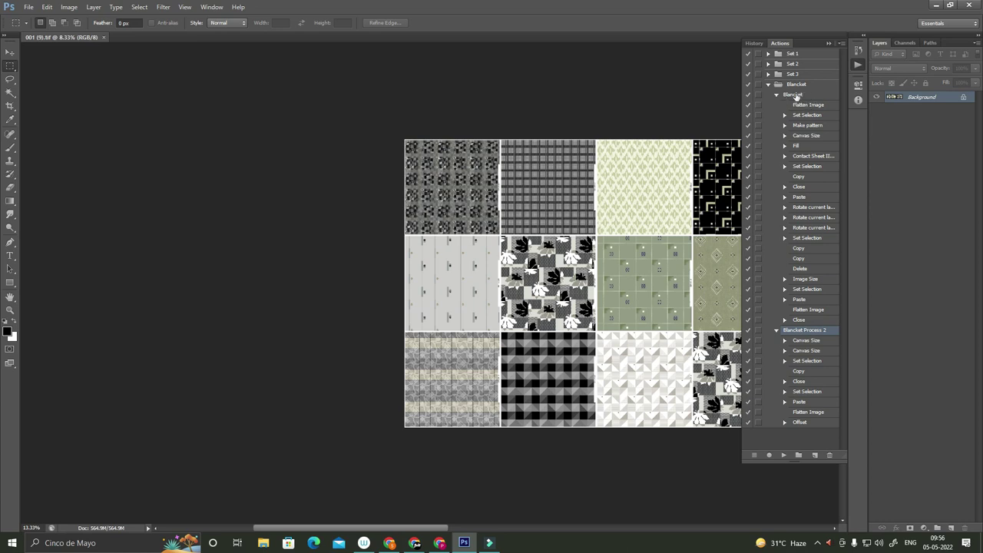
# Review the Blancket and Blancket Process 2 actions, then select the Blancket set's panel menu.
pyautogui.click(798, 94)
pyautogui.click(814, 332)
pyautogui.click(401, 139)
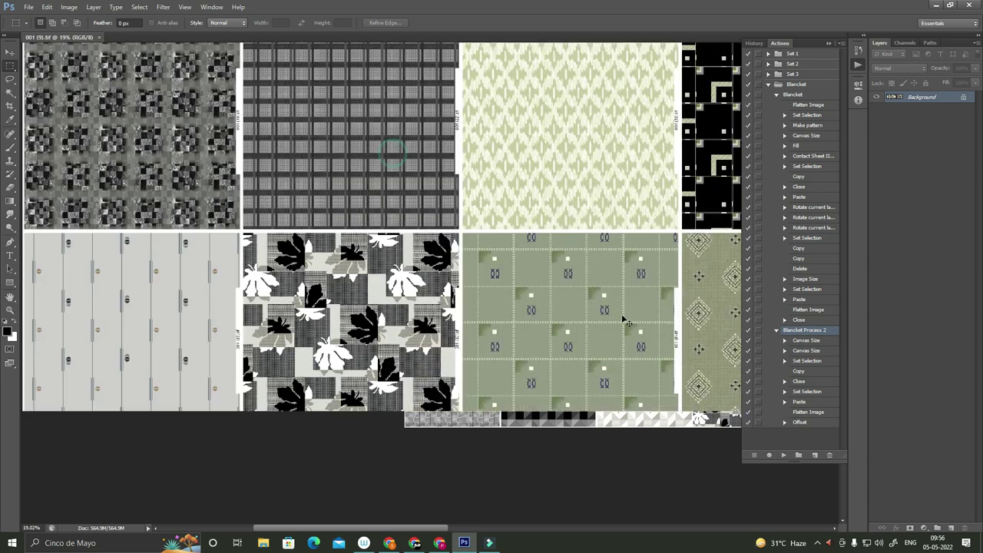
pyautogui.scroll(-1, 624, 321)
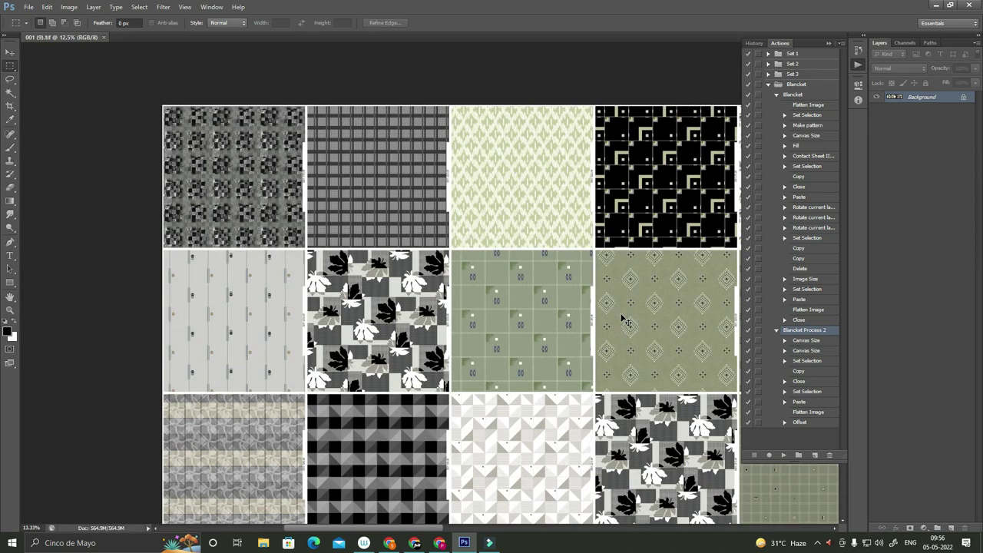
pyautogui.scroll(-1, 623, 321)
pyautogui.scroll(-1, 623, 321)
pyautogui.scroll(-1, 620, 314)
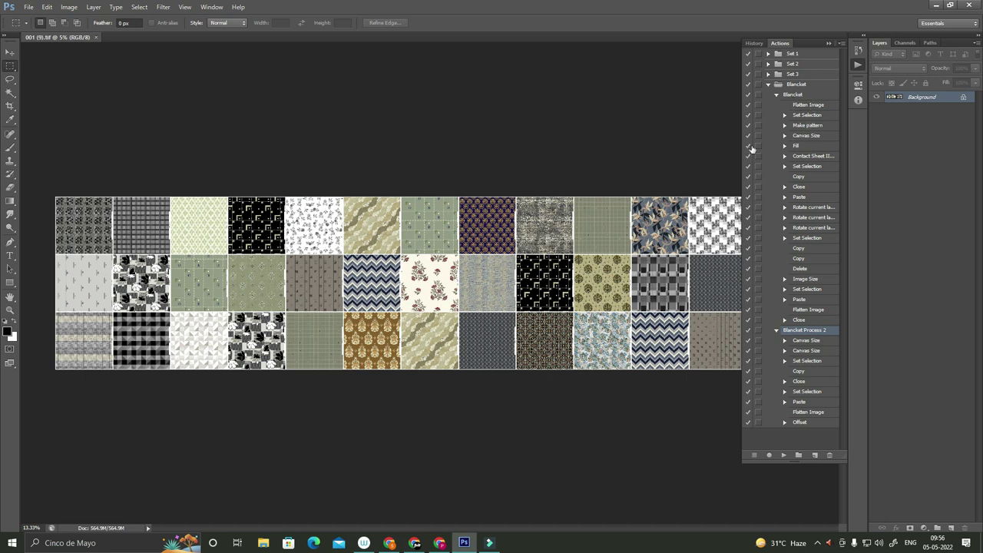
pyautogui.click(815, 84)
pyautogui.click(840, 44)
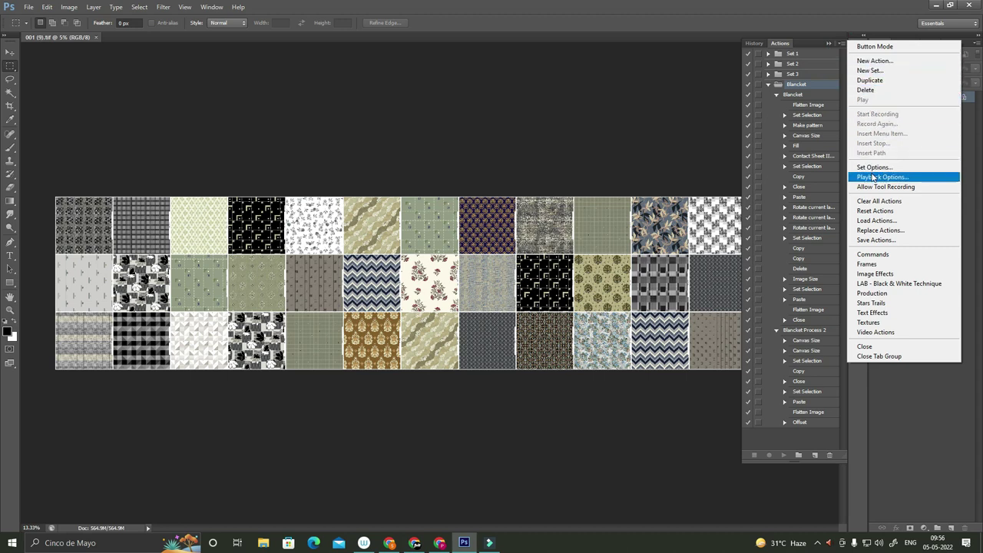
# Save the Blancket action set to the Desktop.
pyautogui.click(879, 239)
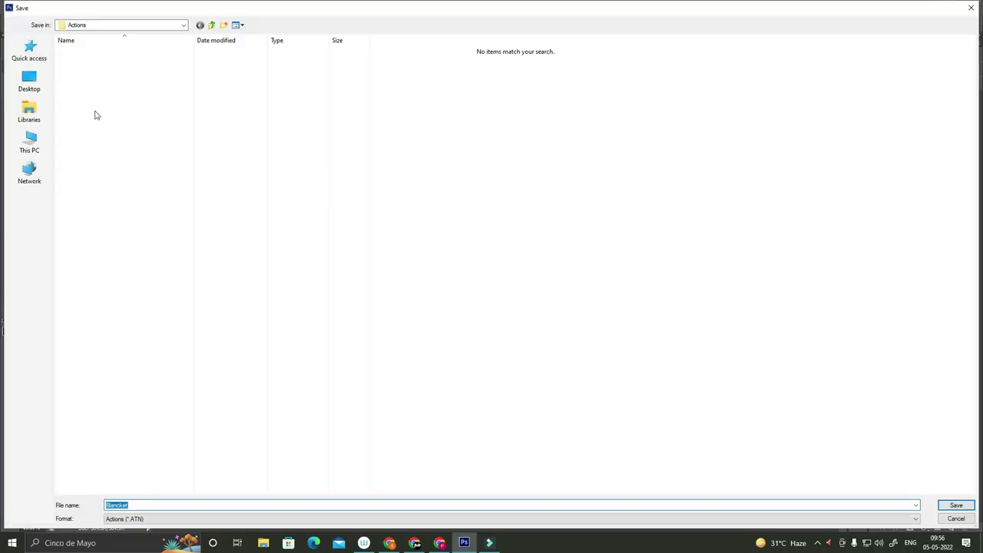
pyautogui.click(29, 81)
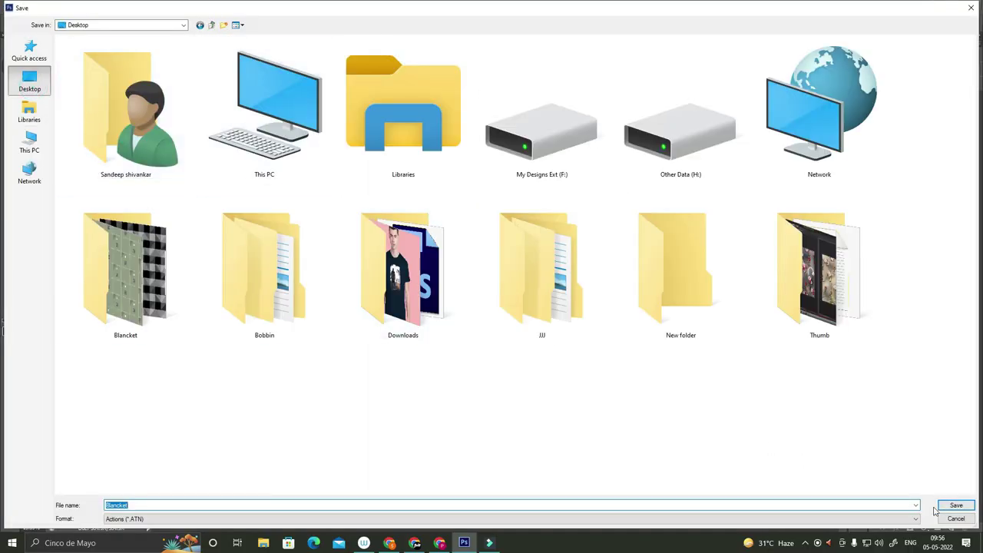
pyautogui.click(957, 506)
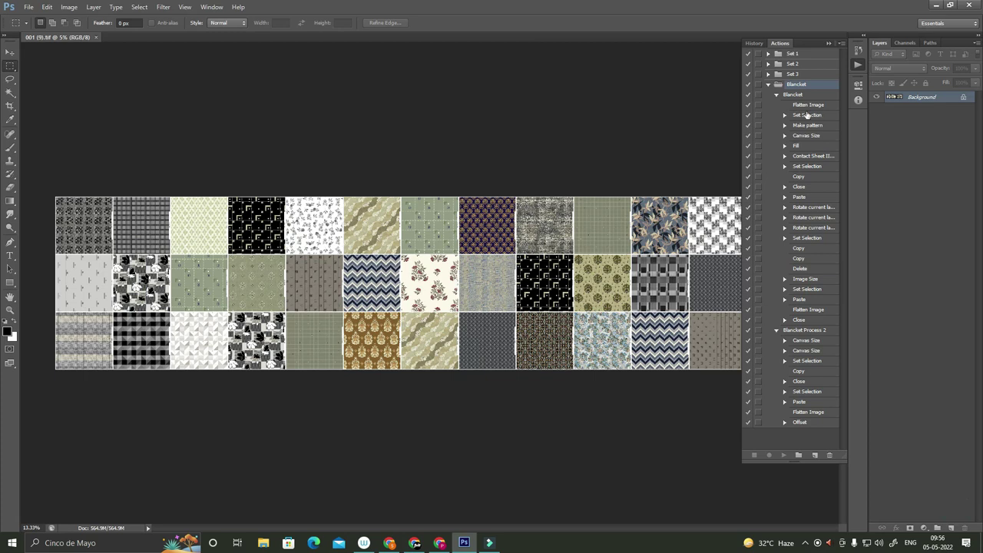
# Delete the Blancket set from the Actions panel and close the pattern document.
pyautogui.click(830, 455)
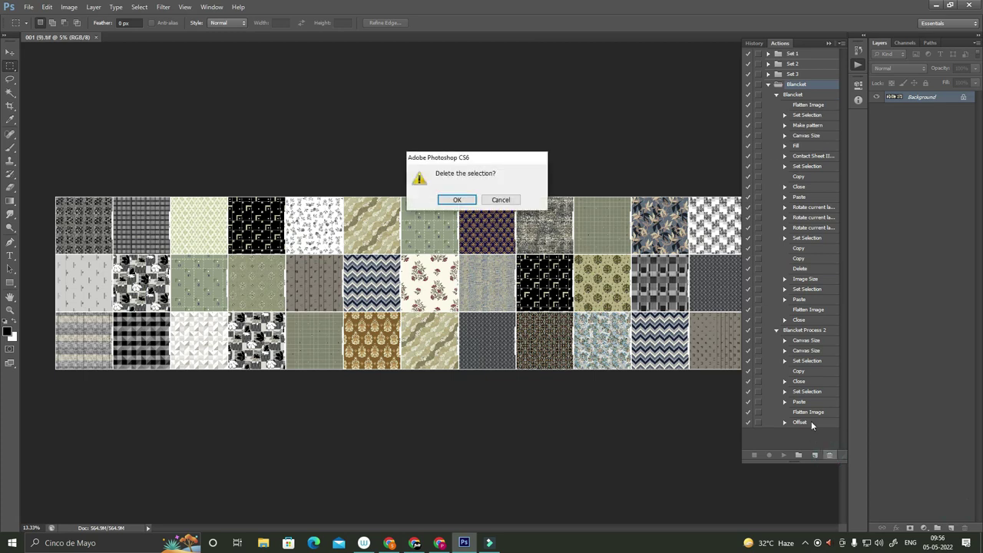
pyautogui.press('Return')
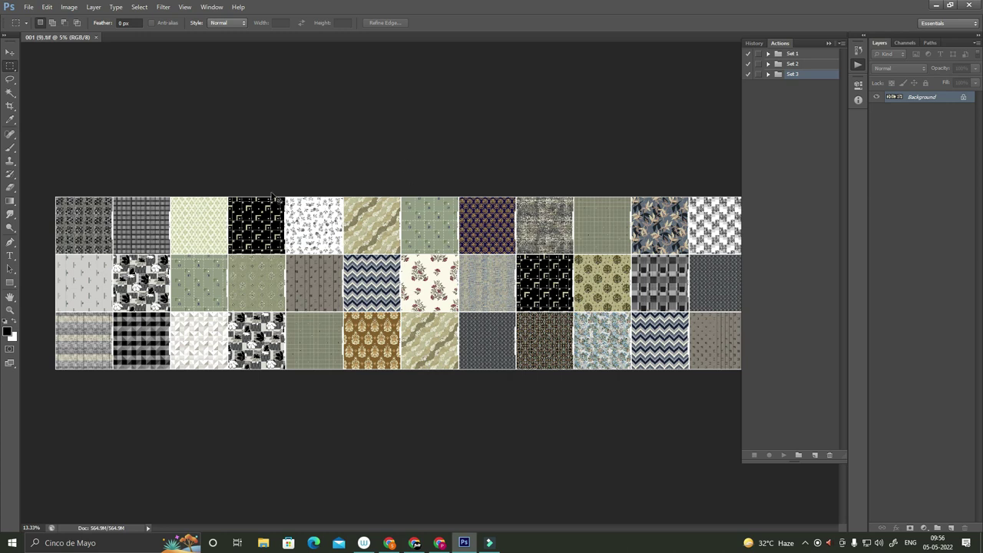
pyautogui.hotkey('ctrl', 'w')
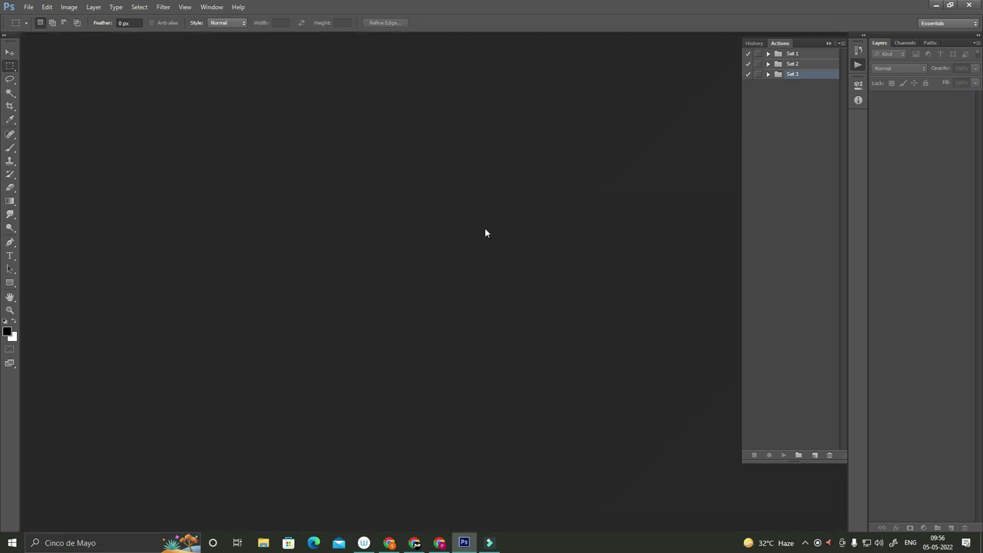
# In the Open dialog, select the range of pattern files starting at 001 (3) - Copy.
pyautogui.hotkey('ctrl', 'o')
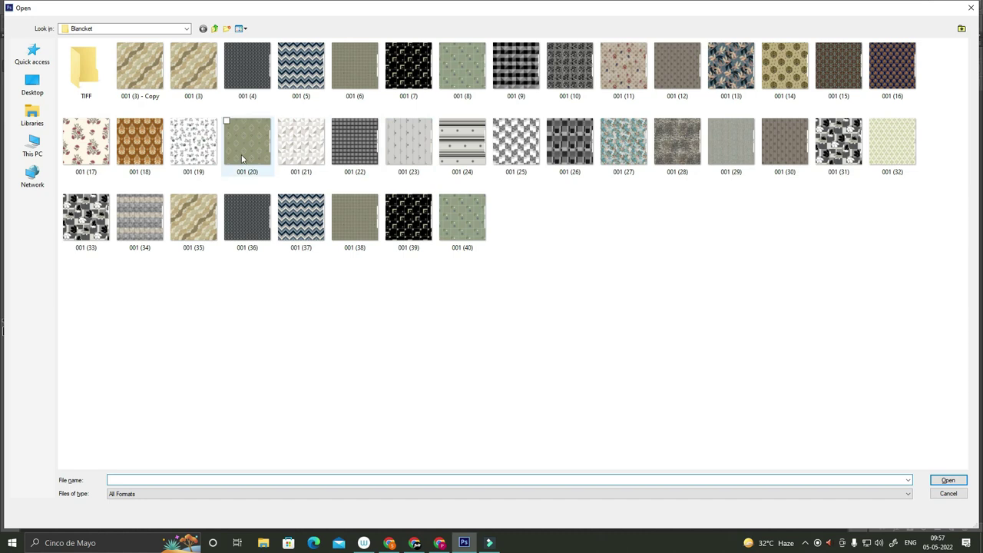
pyautogui.click(146, 77)
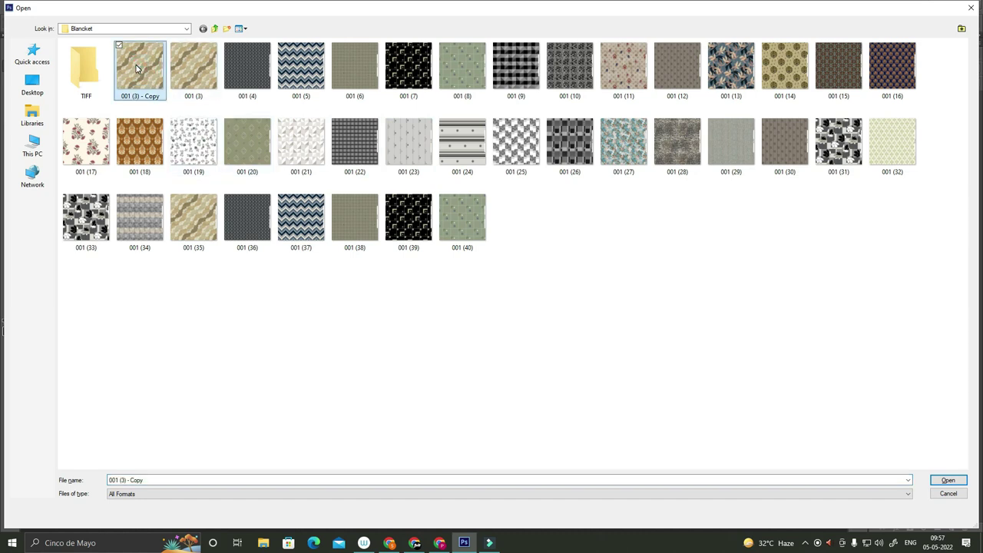
pyautogui.hotkey('shift', 'Down')
pyautogui.hotkey('shift', 'Down')
pyautogui.hotkey('shift', 'Right')
pyautogui.hotkey('shift', 'Right')
pyautogui.hotkey('shift', 'Right')
pyautogui.hotkey('shift', 'Right')
pyautogui.hotkey('shift', 'Right')
pyautogui.hotkey('shift', 'Right')
pyautogui.press('Return')
# Browse This PC and open the My Designs Ext (F:) drive.
pyautogui.click(32, 146)
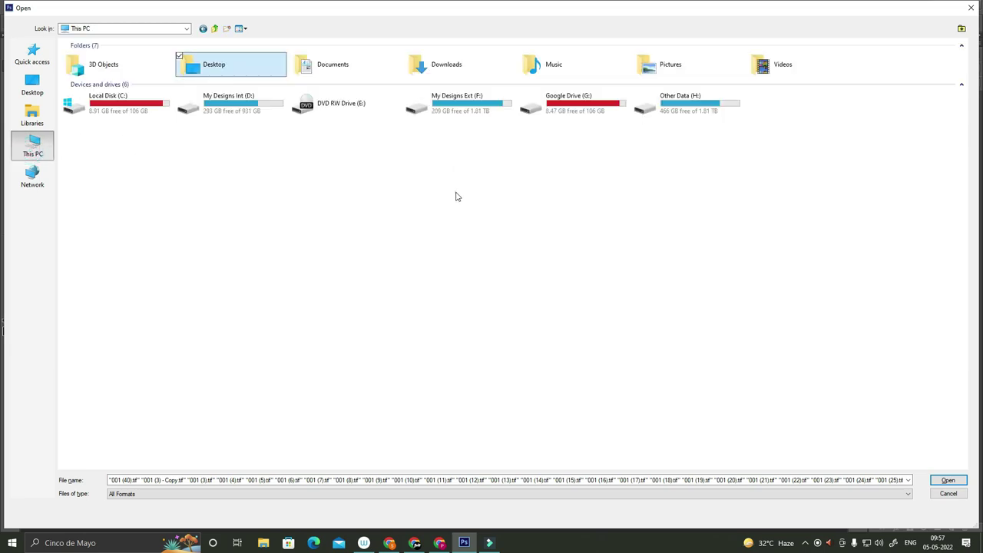
pyautogui.click(488, 101)
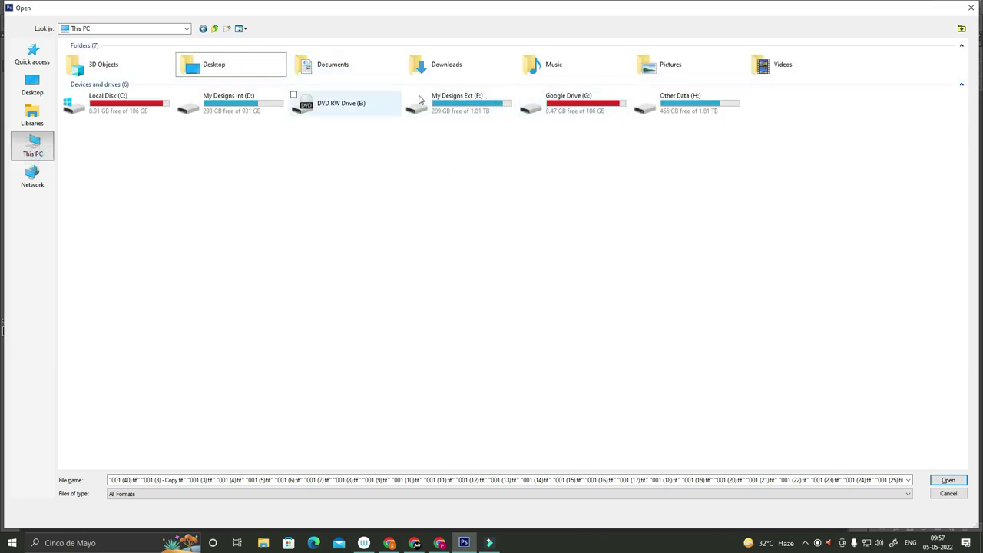
pyautogui.click(463, 105)
pyautogui.press('Left')
pyautogui.press('Left')
pyautogui.press('Left')
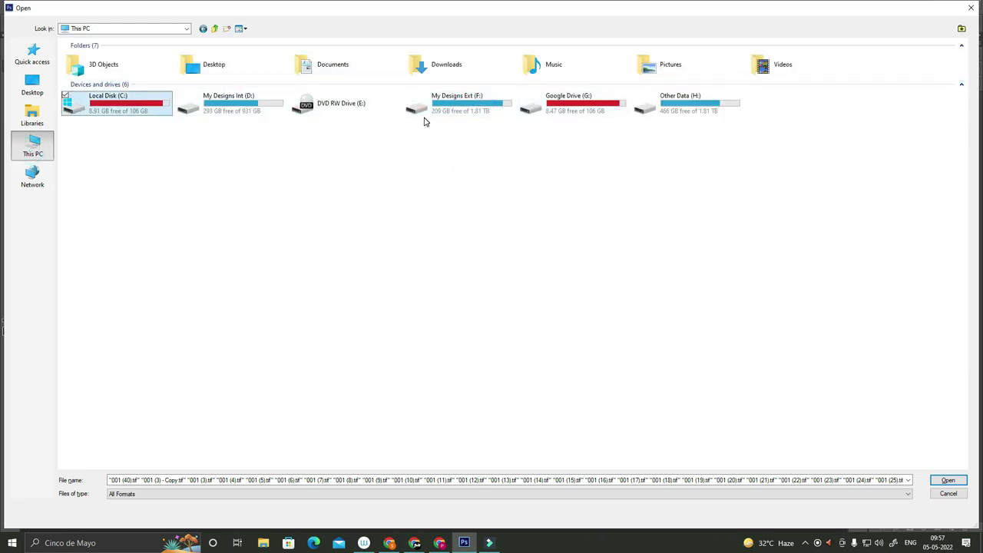
pyautogui.press('Right')
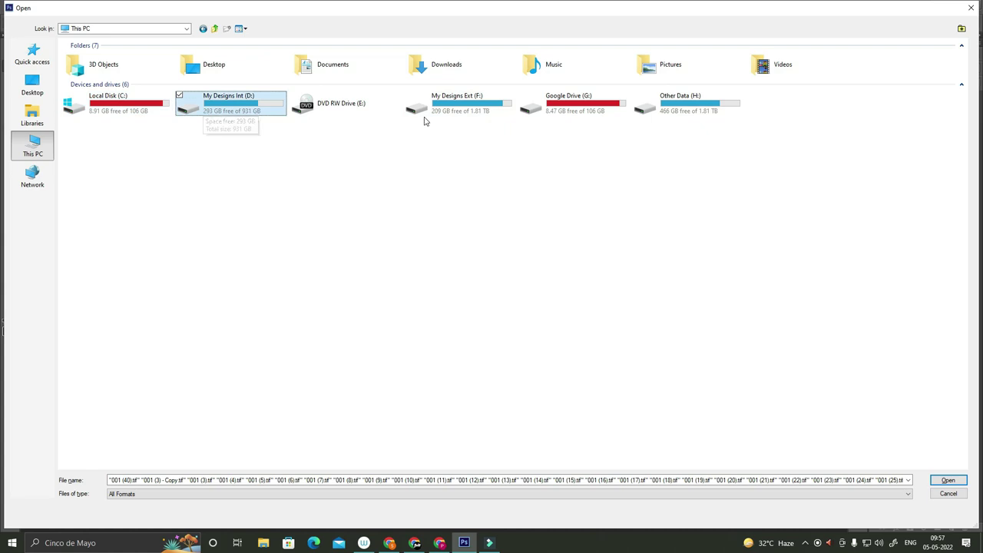
pyautogui.press('Right')
pyautogui.press('Right')
pyautogui.press('Right')
pyautogui.press('Left')
pyautogui.press('Return')
# Open the OLD BACKUP folder and move into the #Shirting folder.
pyautogui.press('Down')
pyautogui.press('Up')
pyautogui.press('Right')
pyautogui.press('Right')
pyautogui.press('Right')
pyautogui.press('Right')
pyautogui.press('Right')
pyautogui.press('Right')
pyautogui.press('Return')
pyautogui.press('Down')
pyautogui.press('Down')
pyautogui.press('Down')
pyautogui.press('Down')
pyautogui.press('Down')
pyautogui.press('Down')
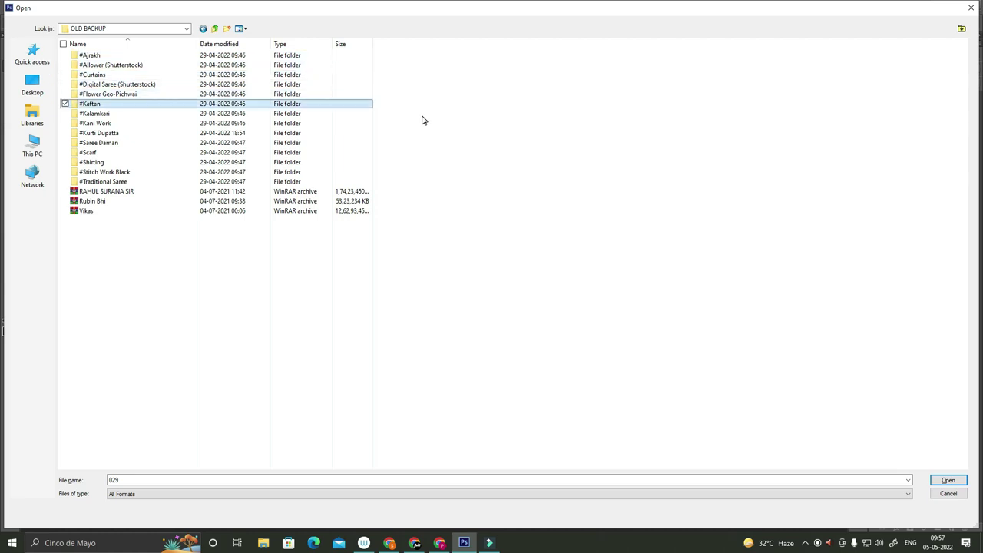
pyautogui.press('Down')
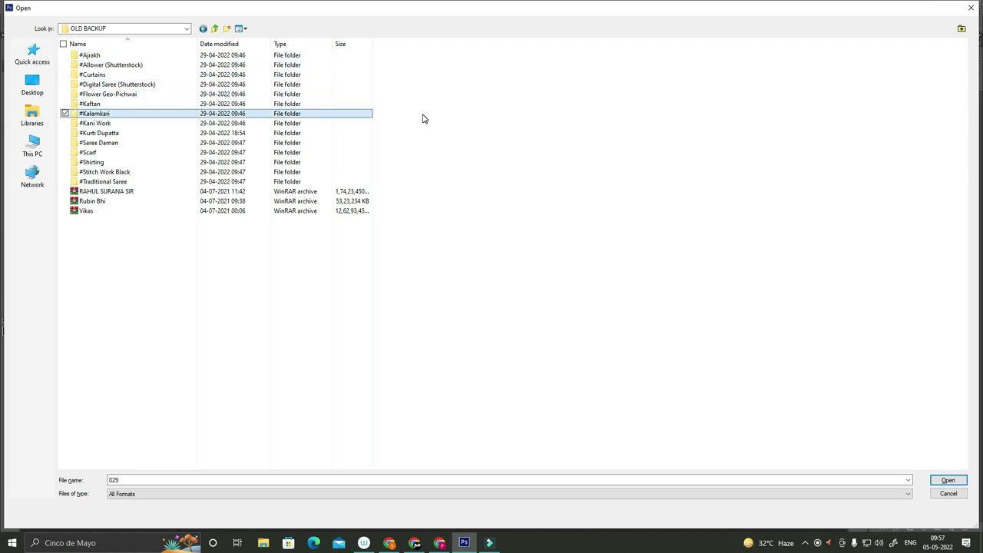
pyautogui.press('Down')
pyautogui.press('Down')
pyautogui.press('Down')
pyautogui.press('Down')
pyautogui.press('Down')
pyautogui.press('Return')
# Browse the #Shirting pattern files, returning to 001 (2).
pyautogui.press('Right')
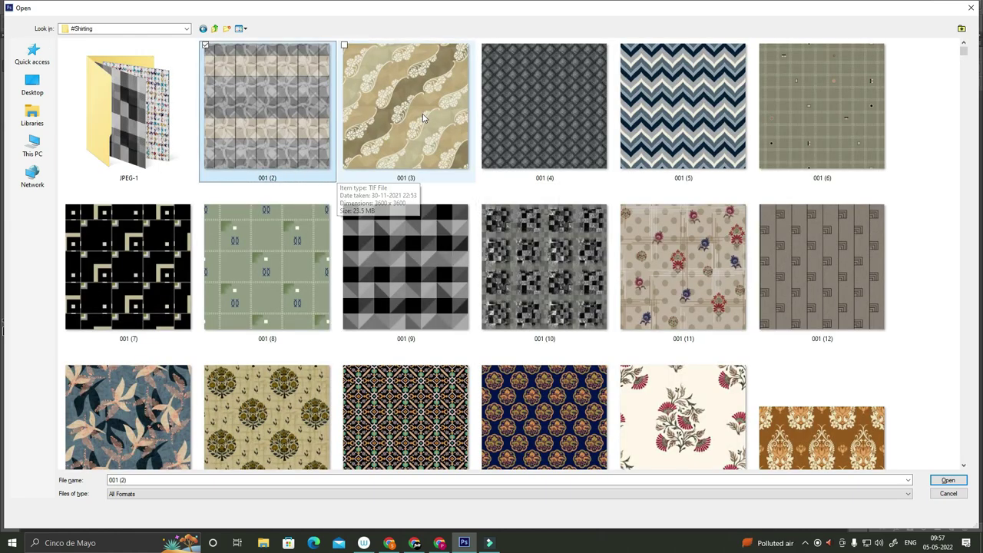
pyautogui.press('Left')
pyautogui.press('Down')
pyautogui.press('Up')
pyautogui.press('Right')
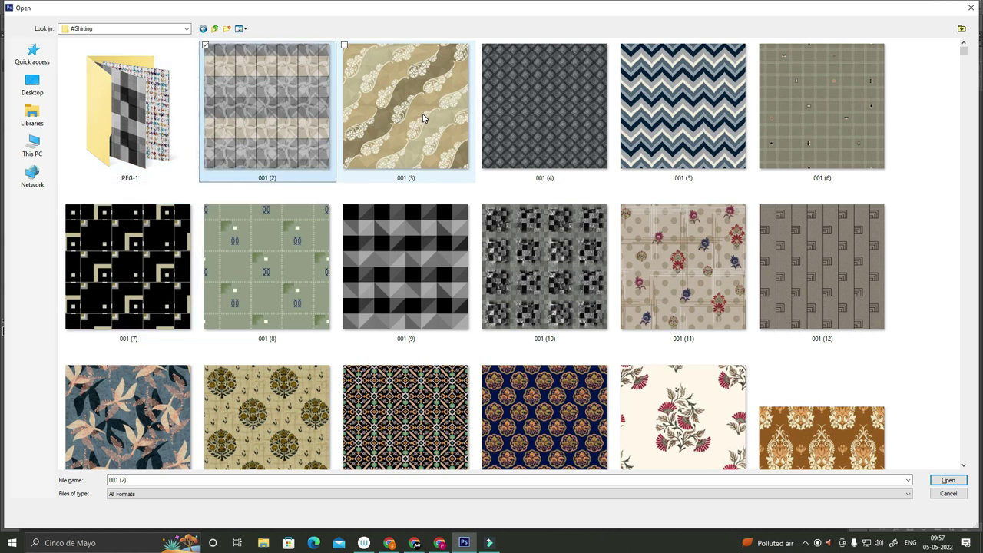
# Select files NS-519 through NS-530, then dismiss the browser and start a new document.
pyautogui.press('End')
pyautogui.hotkey('shift', 'Left')
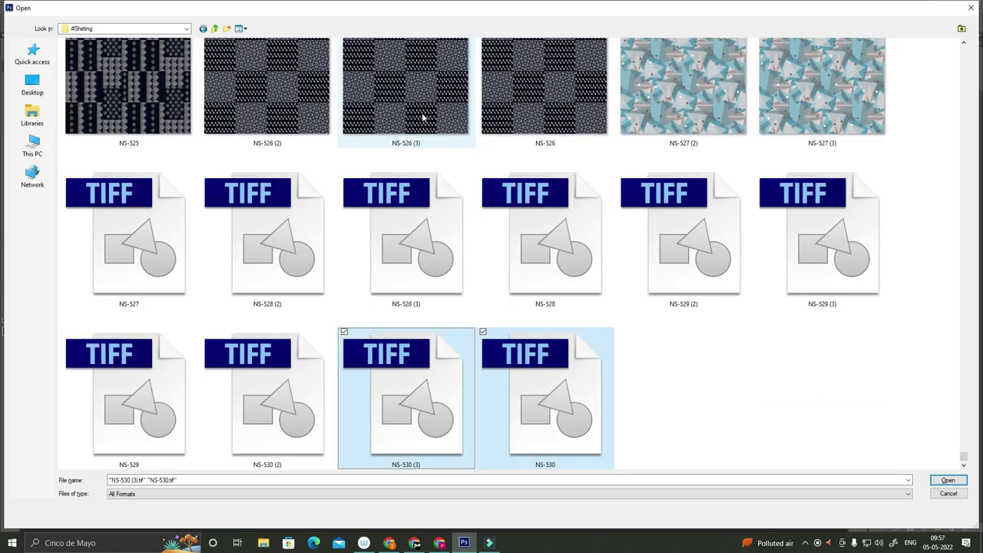
pyautogui.hotkey('shift', 'Left')
pyautogui.hotkey('shift', 'Left')
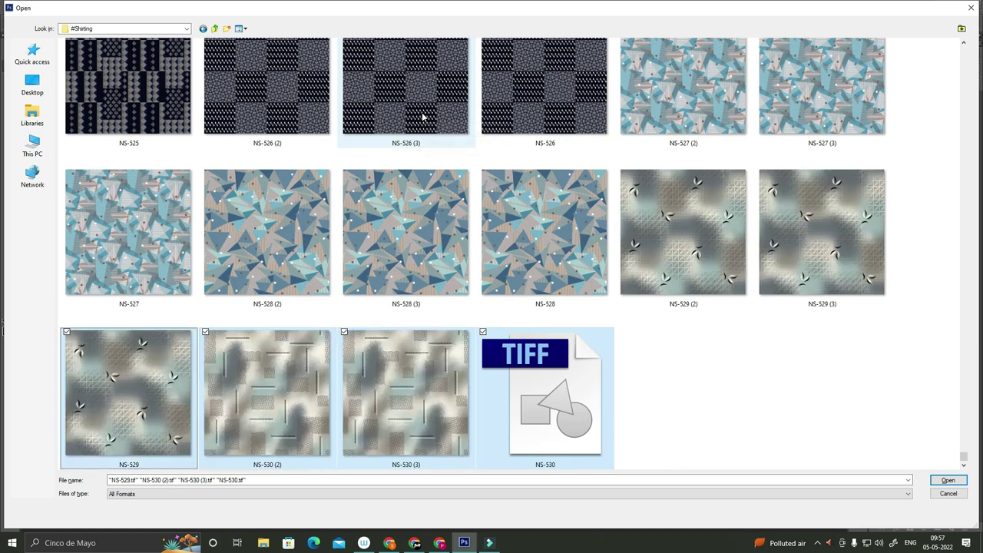
pyautogui.hotkey('shift', 'Up')
pyautogui.press('Home')
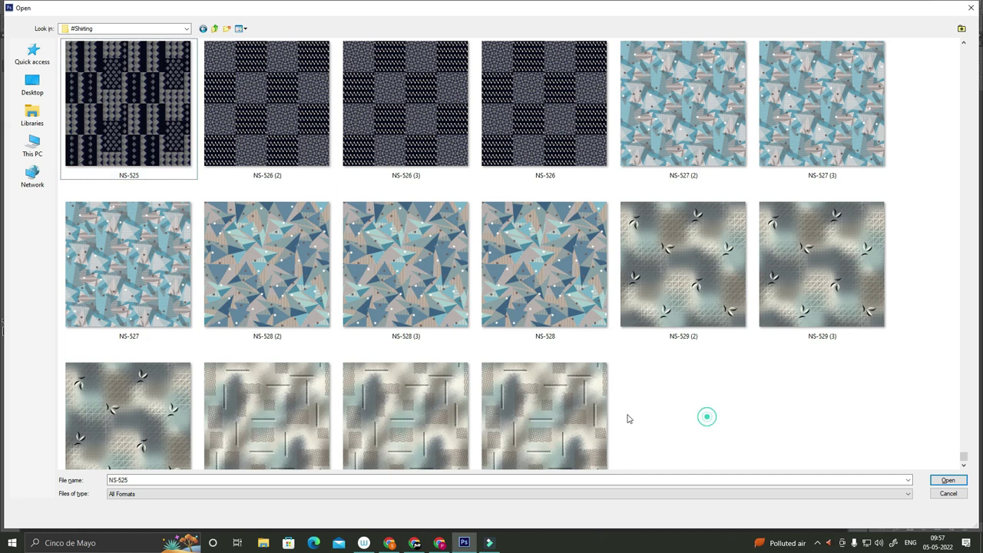
pyautogui.click(570, 417)
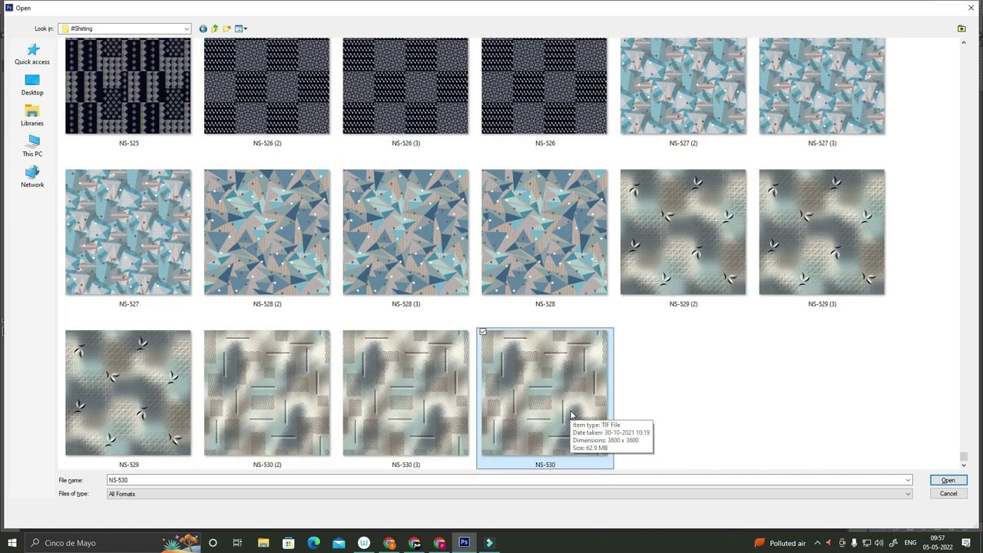
pyautogui.hotkey('shift', 'Home')
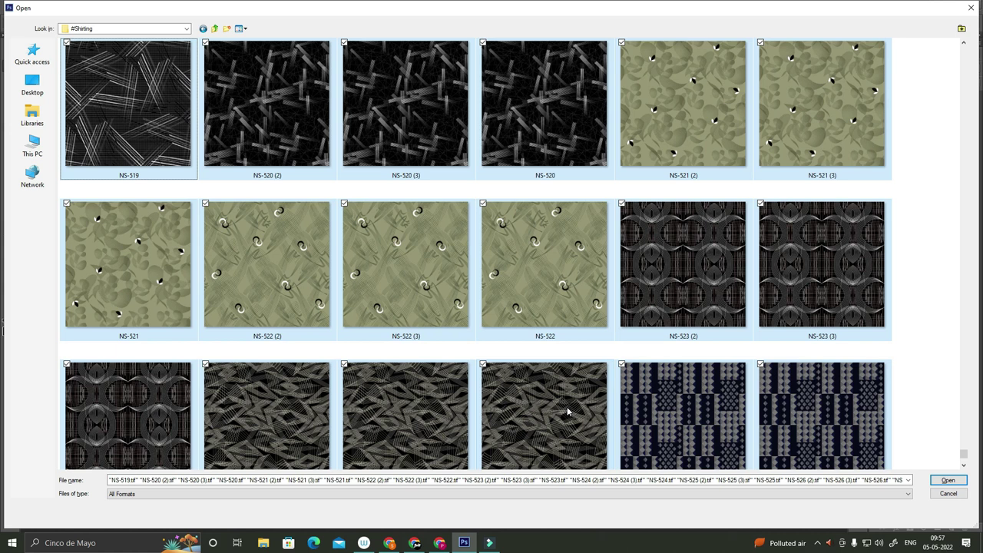
pyautogui.press('Return')
pyautogui.hotkey('ctrl', 'n')
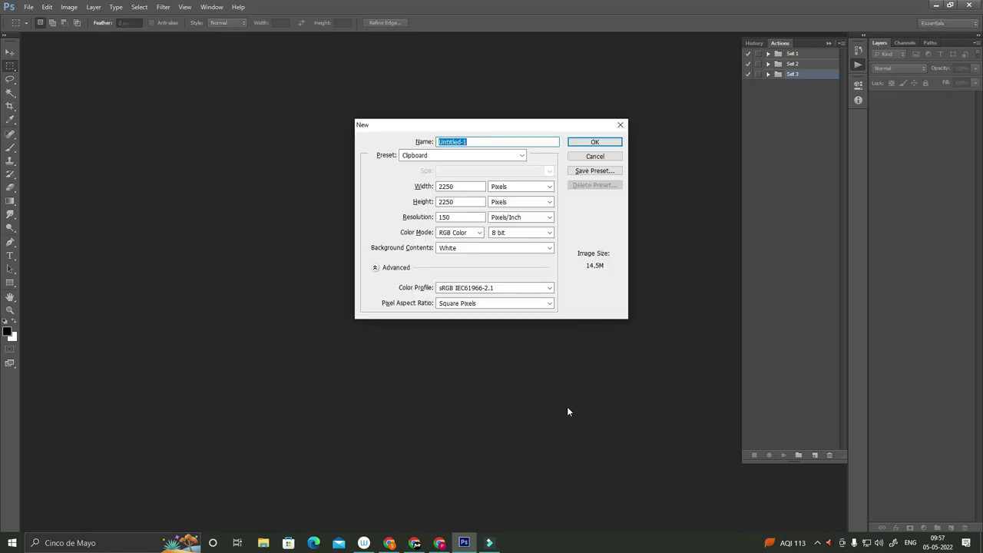
# Create a new 15 × 15 inch document.
pyautogui.press('Tab')
pyautogui.press('Tab')
pyautogui.write('15')
pyautogui.press('Tab')
pyautogui.press('Down')
pyautogui.press('Tab')
pyautogui.write('15')
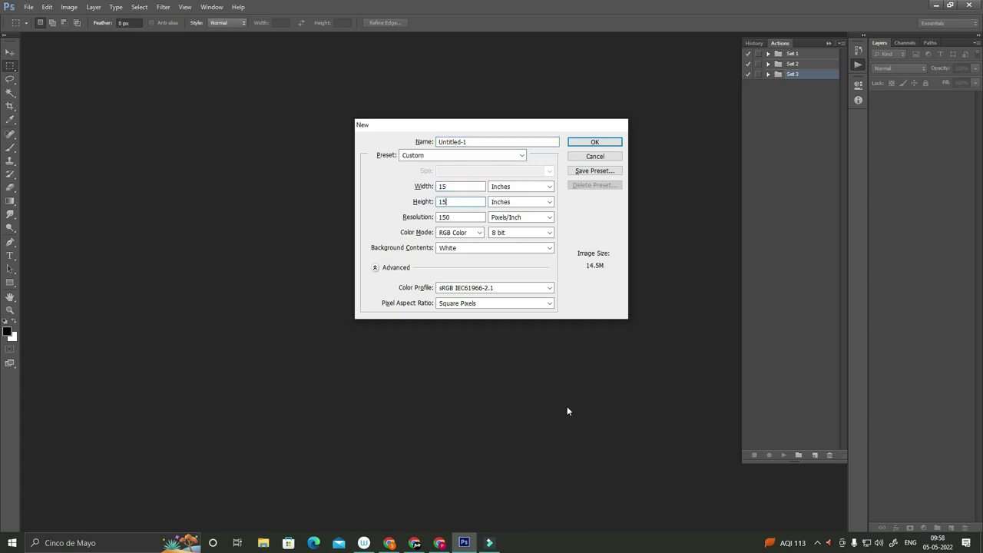
pyautogui.press('Return')
# Fill the canvas black and shrink it slightly to leave a thin white edge.
pyautogui.hotkey('ctrl', 'a')
pyautogui.hotkey('alt', 'BackSpace')
pyautogui.hotkey('ctrl', '-')
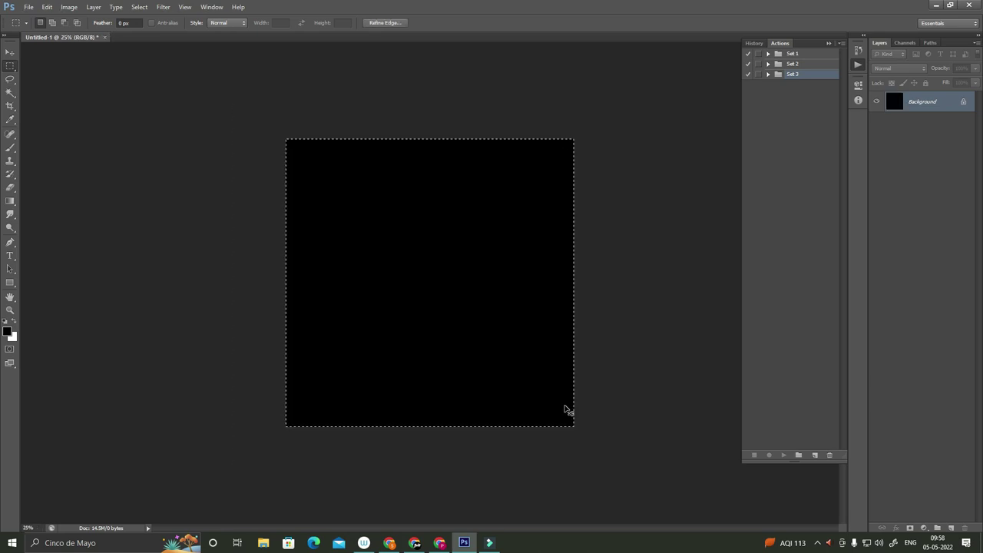
pyautogui.hotkey('ctrl', 't')
pyautogui.moveTo(574, 139); pyautogui.dragTo(573, 141)
pyautogui.press('Return')
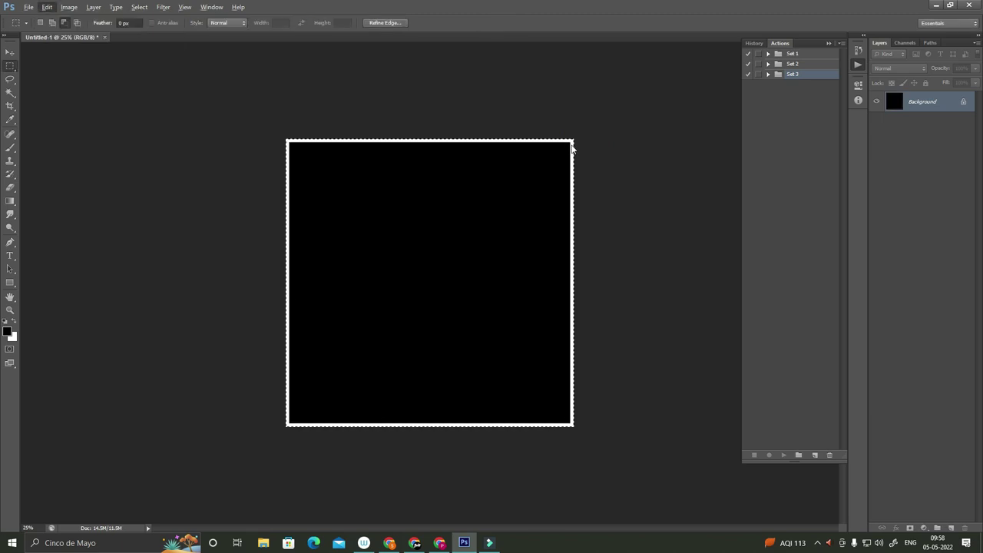
# Define the bordered black tile as a new pattern.
pyautogui.press('e')
pyautogui.press('q')
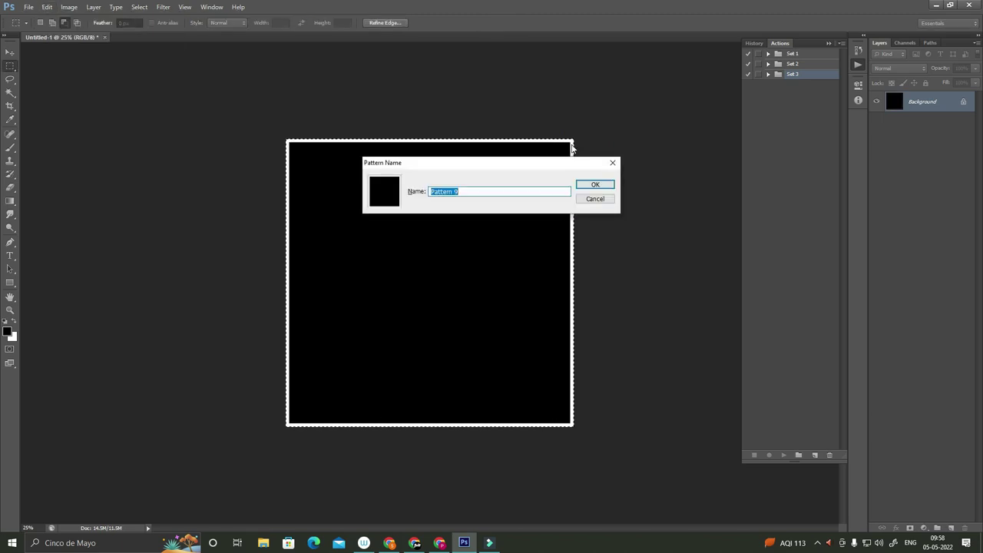
pyautogui.press('Return')
pyautogui.hotkey('alt', 'i')
# Resize the canvas to 500 cm wide by 45 inches high and zoom out to view it.
pyautogui.write('s')
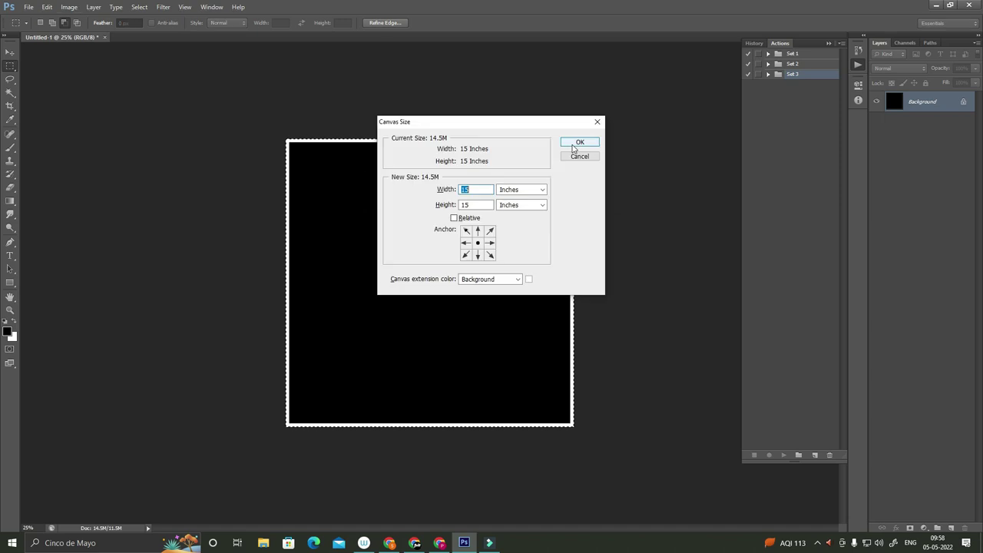
pyautogui.write('500')
pyautogui.press('Tab')
pyautogui.press('Down')
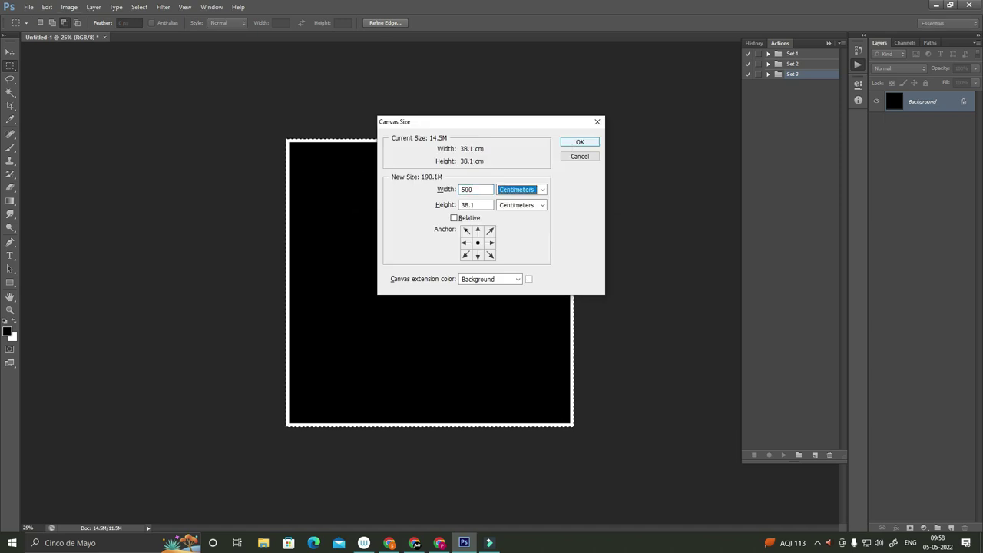
pyautogui.press('Tab')
pyautogui.write('45')
pyautogui.press('Tab')
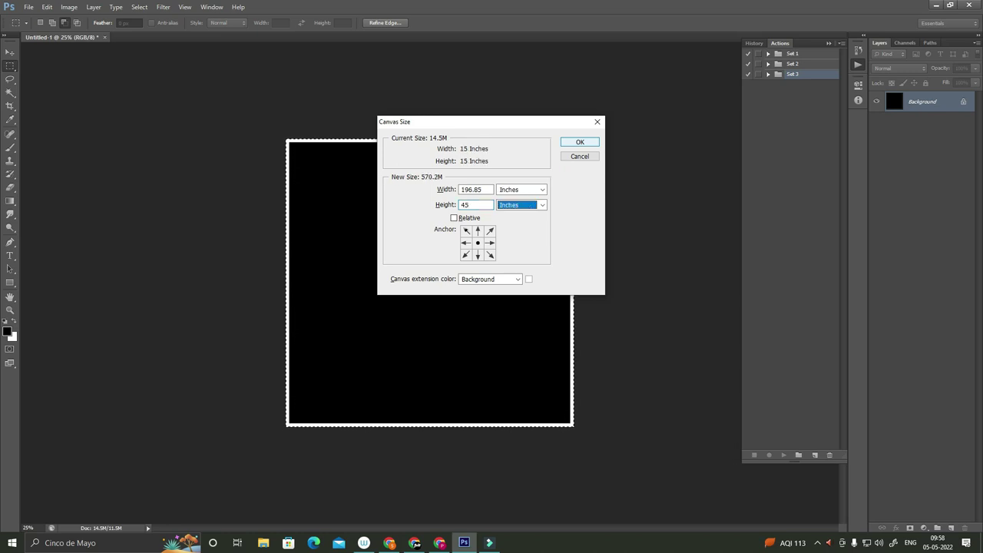
pyautogui.press('Return')
pyautogui.hotkey('ctrl', '0')
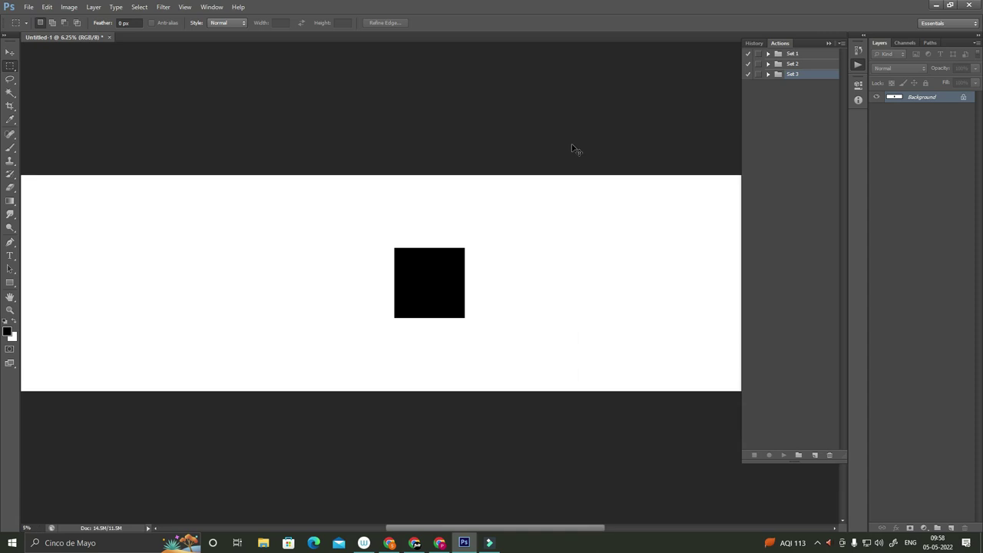
pyautogui.press('i')
pyautogui.hotkey('shift', 'F5')
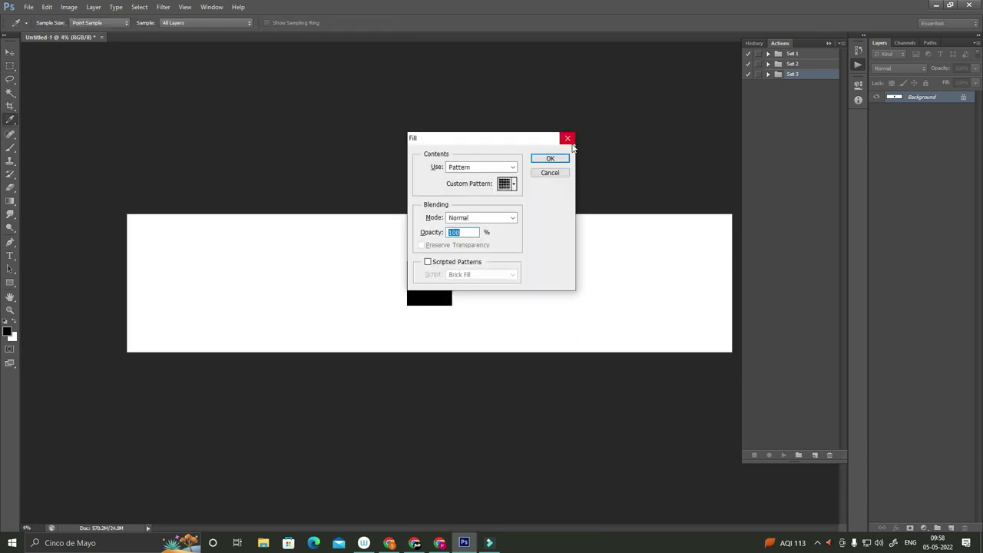
# Fill the canvas with the black bordered tile custom pattern, then marquee-select the whole grid.
pyautogui.click(514, 184)
pyautogui.scroll(-1, 550, 233)
pyautogui.moveTo(550, 233); pyautogui.dragTo(550, 248)
pyautogui.click(522, 256)
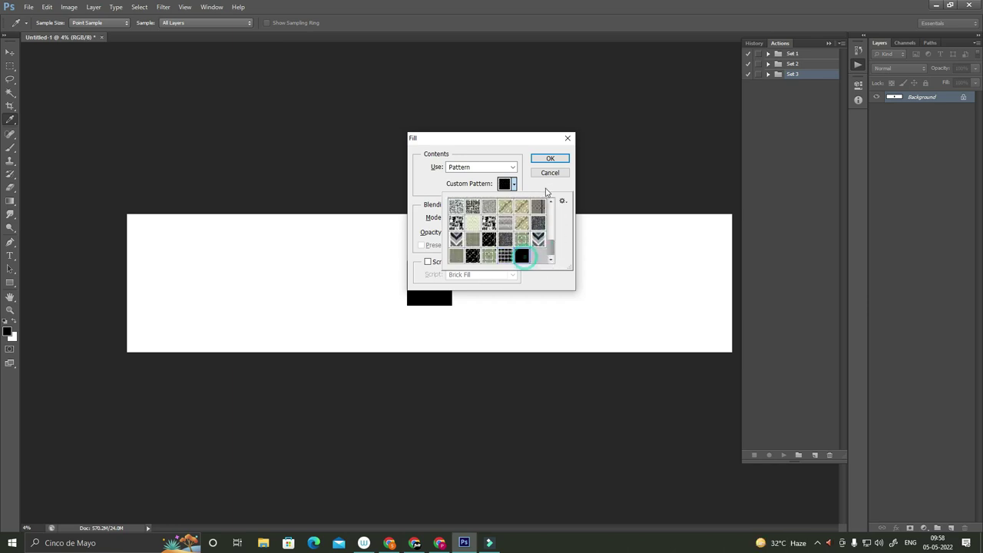
pyautogui.click(550, 158)
pyautogui.press('m')
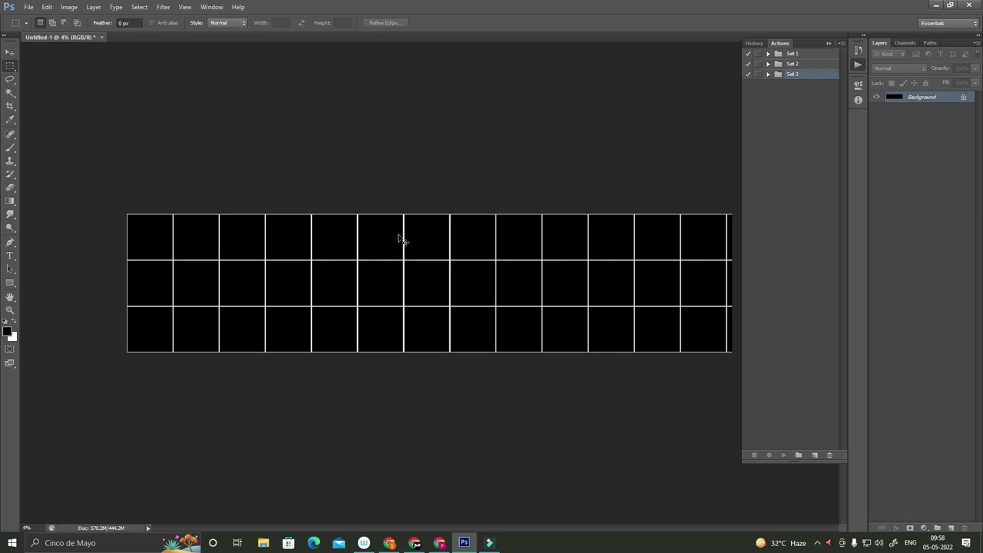
pyautogui.moveTo(105, 185); pyautogui.dragTo(702, 393)
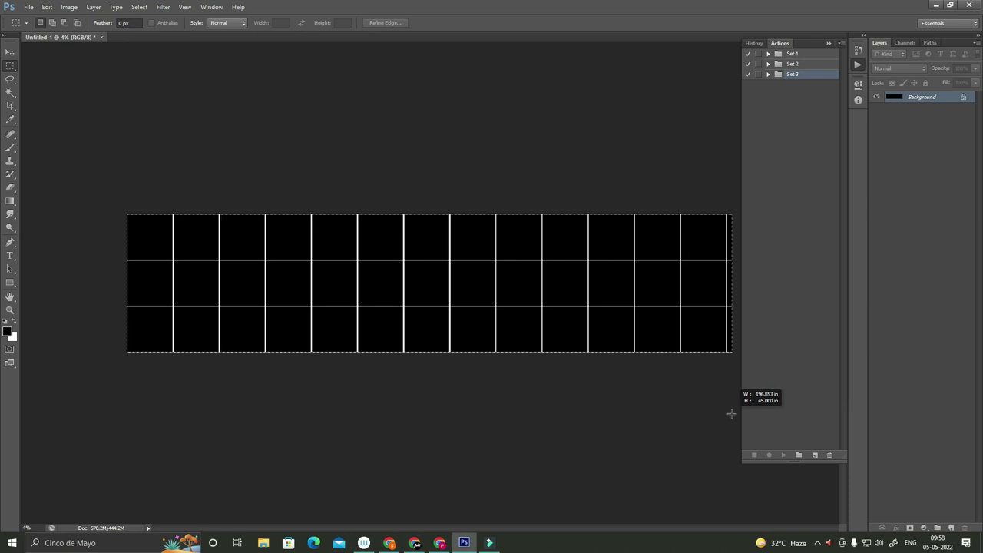
# Close the grid document without saving and open the My Designs Ext (F:) drive for browsing.
pyautogui.hotkey('ctrl', 'w')
pyautogui.press('n')
pyautogui.hotkey('ctrl', 'o')
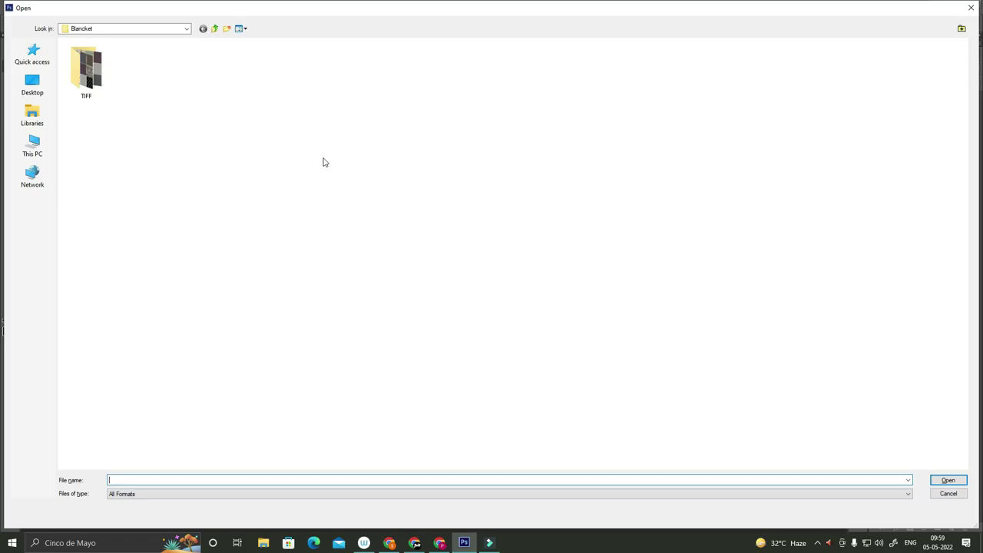
pyautogui.click(46, 154)
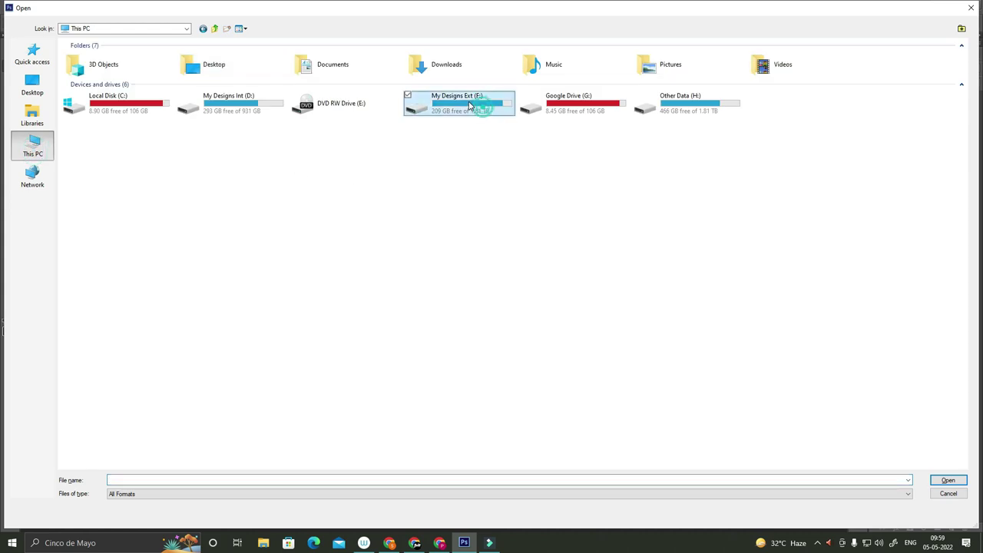
pyautogui.click(553, 103)
pyautogui.doubleClick(470, 105)
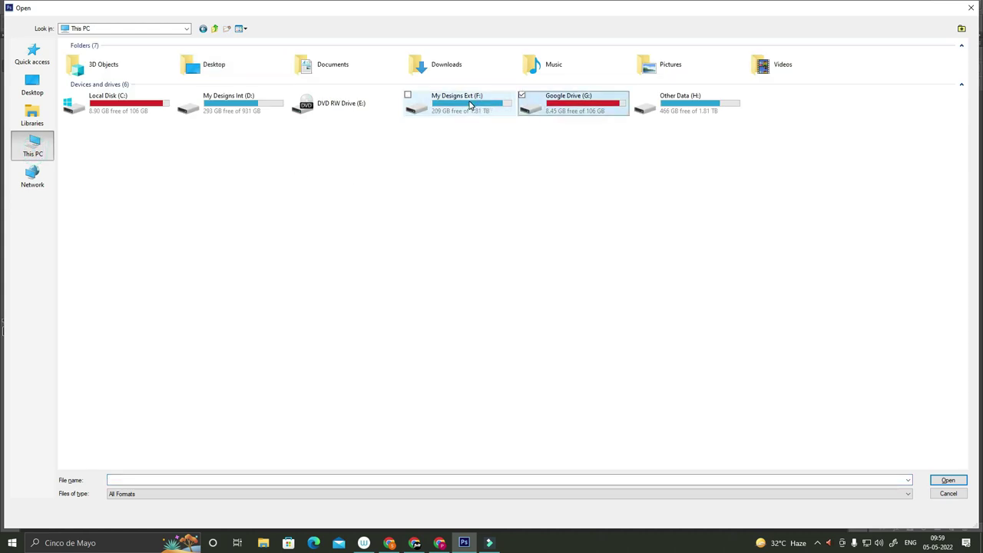
# Enter OLD BACKUP, after a detour into a neighbouring folder, and open #Allower (Shutterstock).
pyautogui.press('Up')
pyautogui.press('Right')
pyautogui.press('Right')
pyautogui.press('Right')
pyautogui.press('Right')
pyautogui.press('Right')
pyautogui.press('Right')
pyautogui.press('Return')
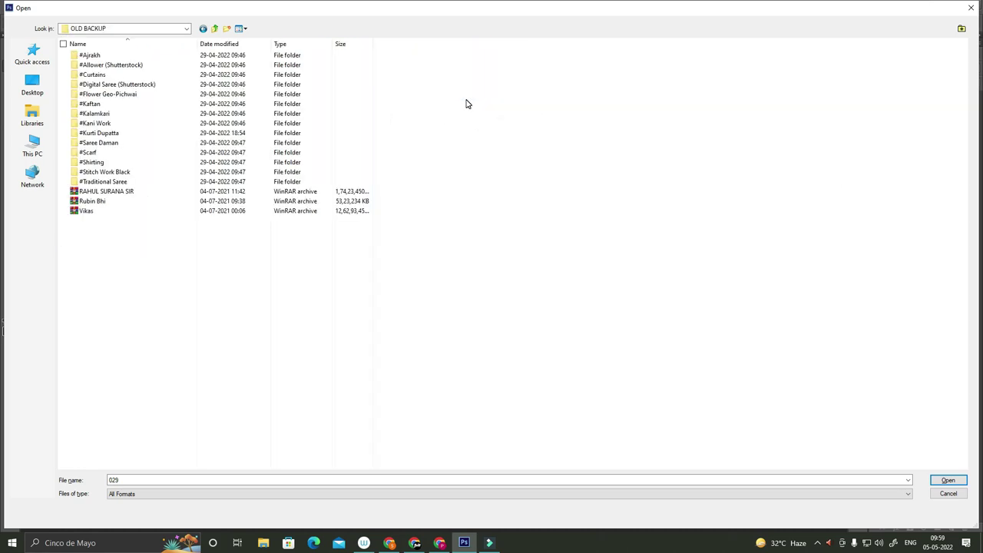
pyautogui.press('BackSpace')
pyautogui.press('Left')
pyautogui.press('Return')
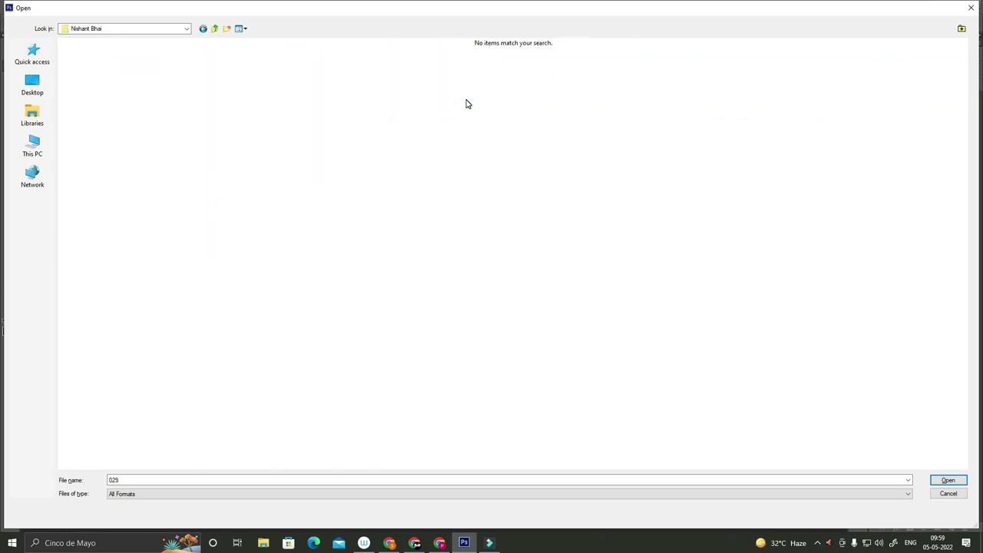
pyautogui.press('BackSpace')
pyautogui.press('Right')
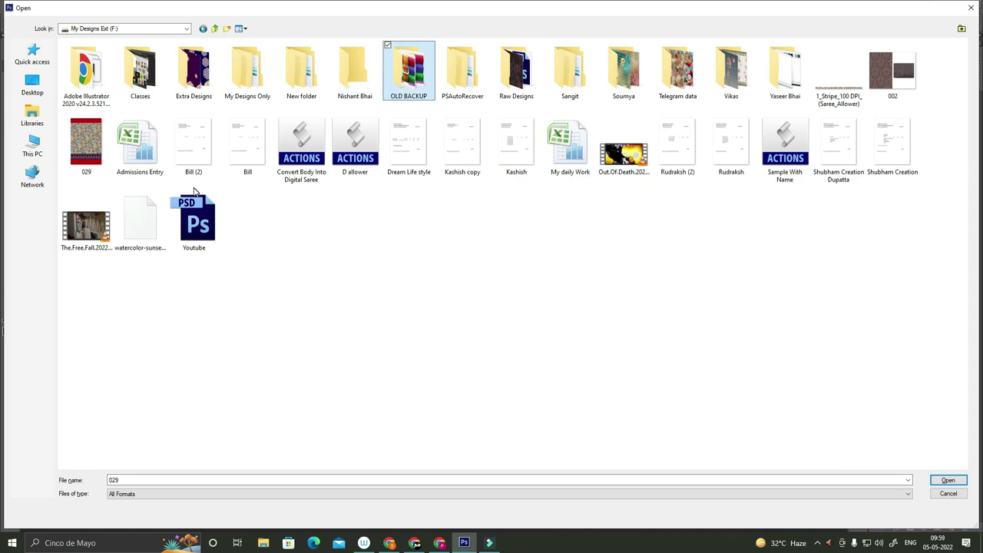
pyautogui.press('Return')
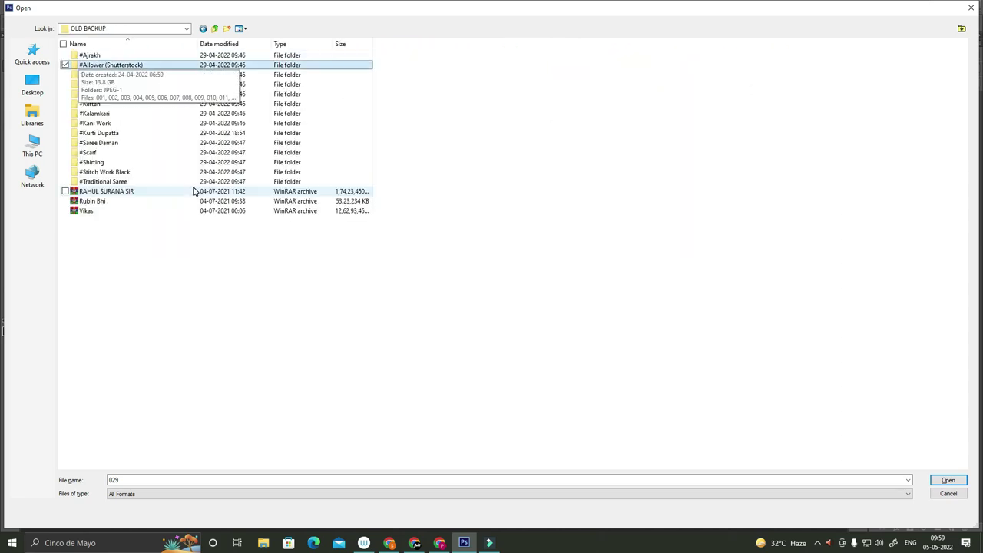
pyautogui.press('Up')
pyautogui.press('Down')
pyautogui.press('Return')
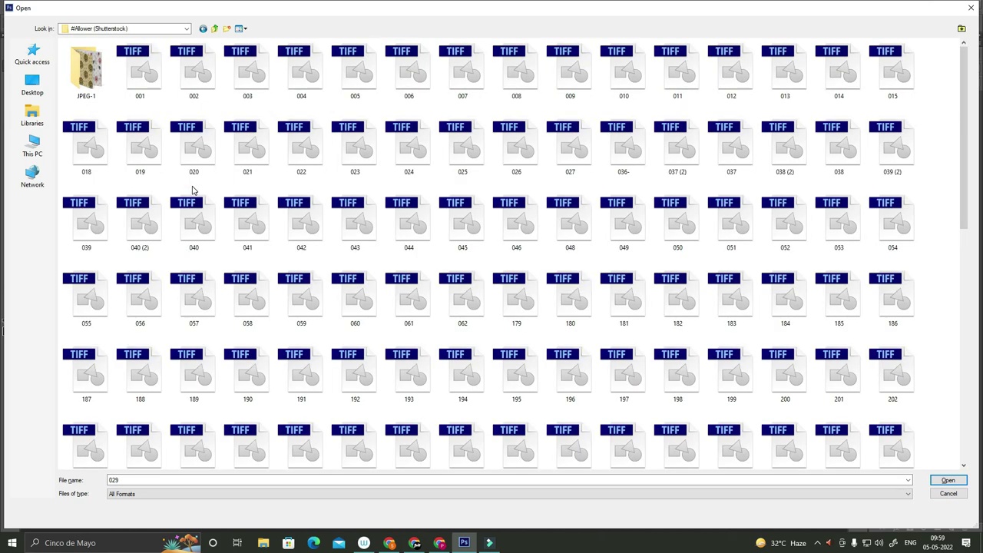
# Select pattern files from 001 onward, checking the selected count in Properties.
pyautogui.click(139, 70)
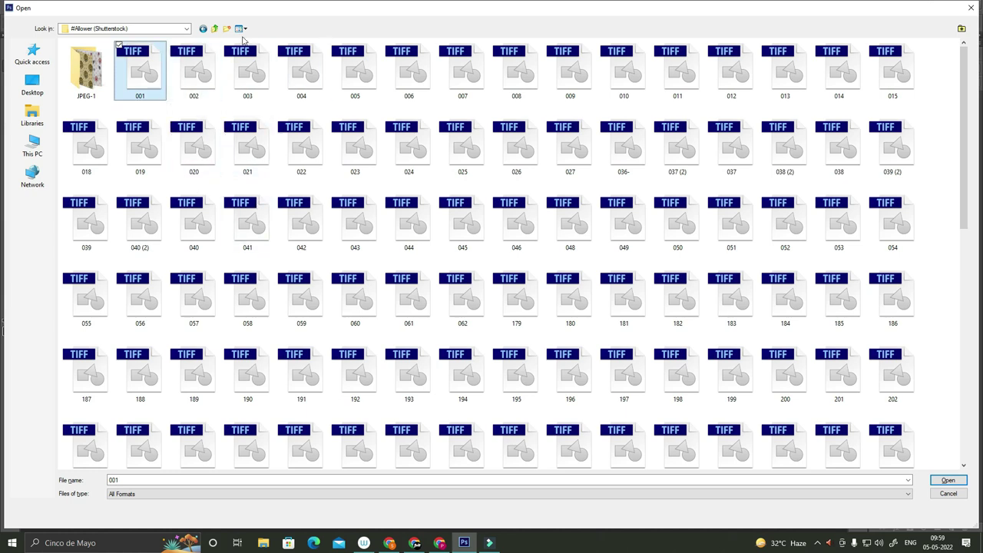
pyautogui.hotkey('shift', 'Down')
pyautogui.moveTo(140, 146)
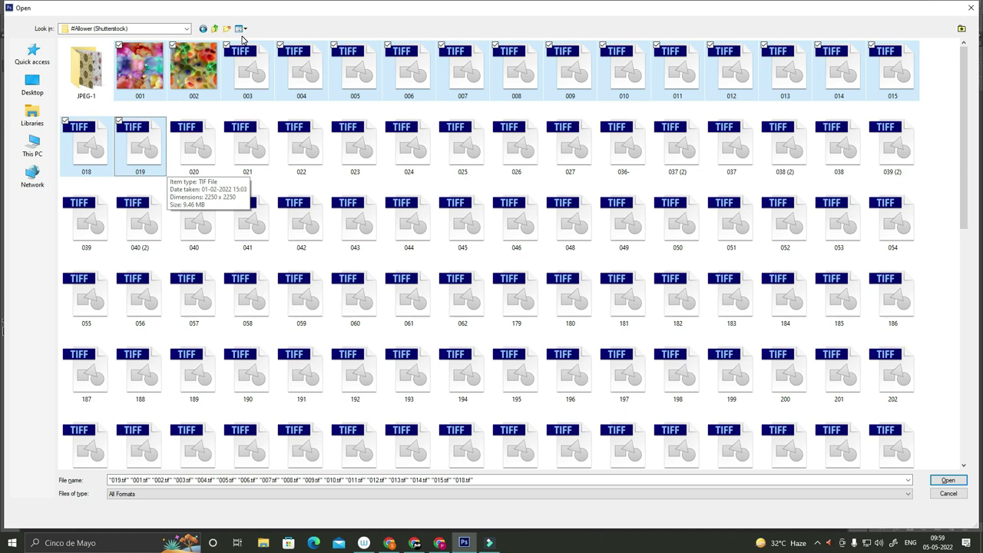
pyautogui.hotkey('shift', 'Down')
pyautogui.hotkey('shift', 'Down')
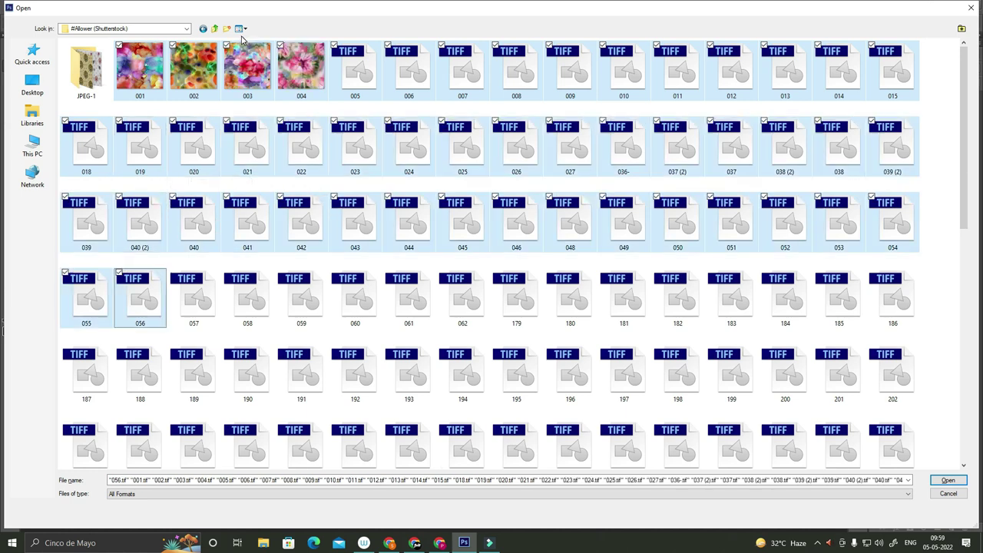
pyautogui.hotkey('shift', 'F10')
pyautogui.press('r')
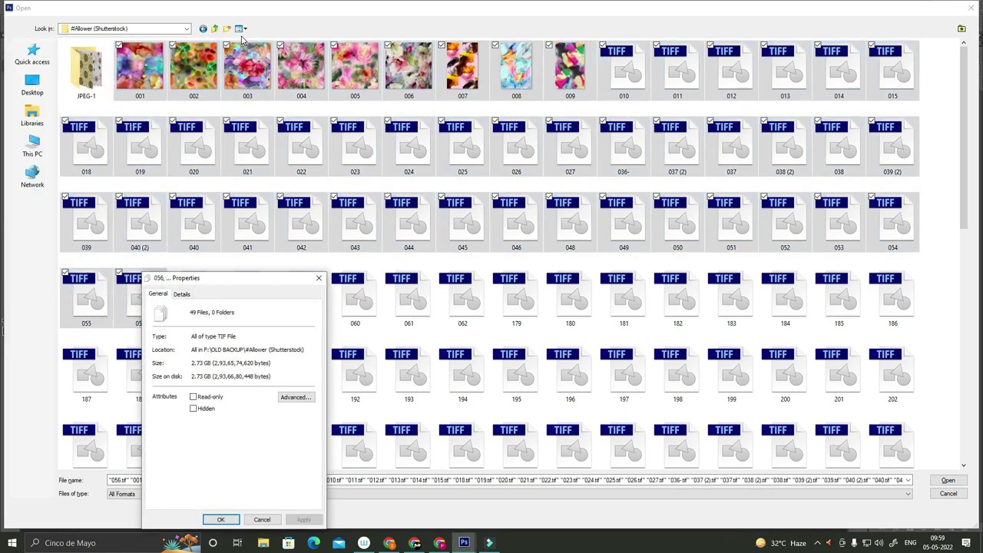
pyautogui.press('Escape')
pyautogui.hotkey('shift', 'Up')
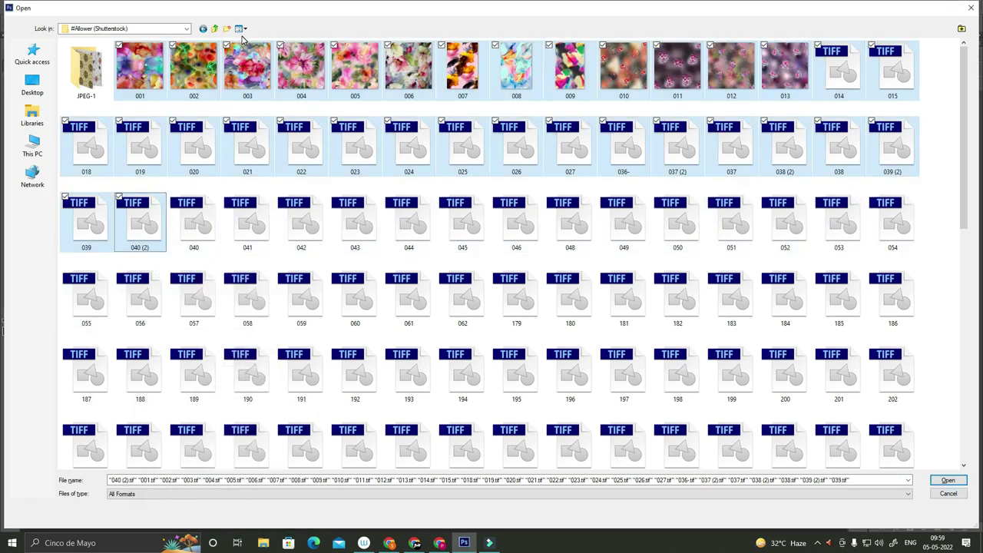
pyautogui.hotkey('shift', 'F10')
pyautogui.press('r')
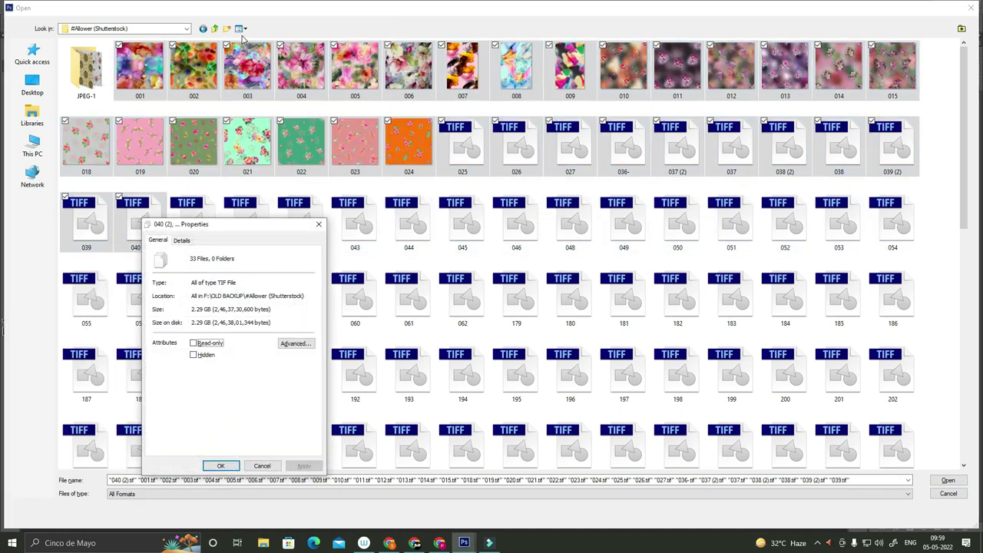
# Extend the selection through 045 and confirm 39 files totalling 2.37 GB.
pyautogui.press('Escape')
pyautogui.hotkey('shift', 'Right')
pyautogui.hotkey('shift', 'Right')
pyautogui.hotkey('shift', 'Right')
pyautogui.hotkey('shift', 'Right')
pyautogui.hotkey('shift', 'Right')
pyautogui.hotkey('shift', 'F10')
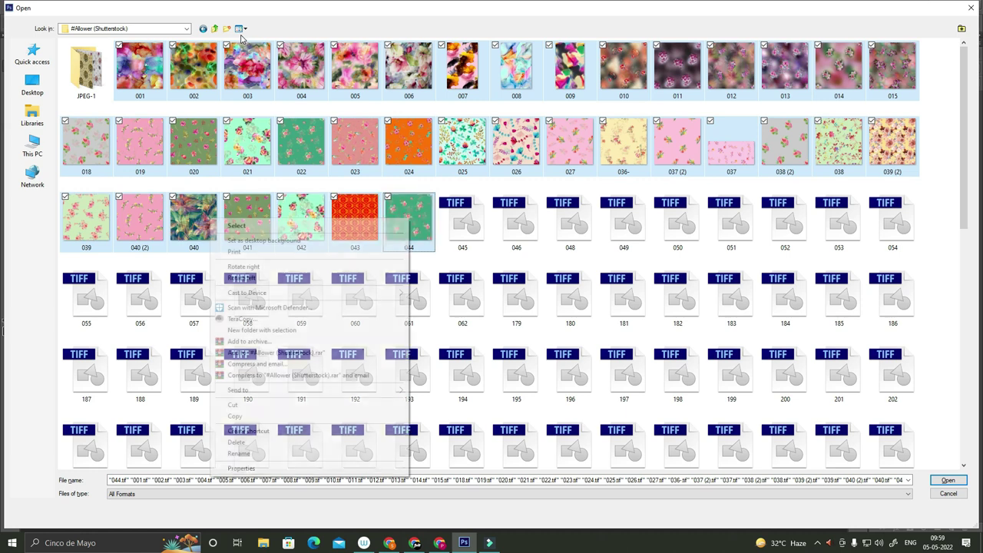
pyautogui.press('r')
pyautogui.press('Escape')
pyautogui.hotkey('shift', 'Right')
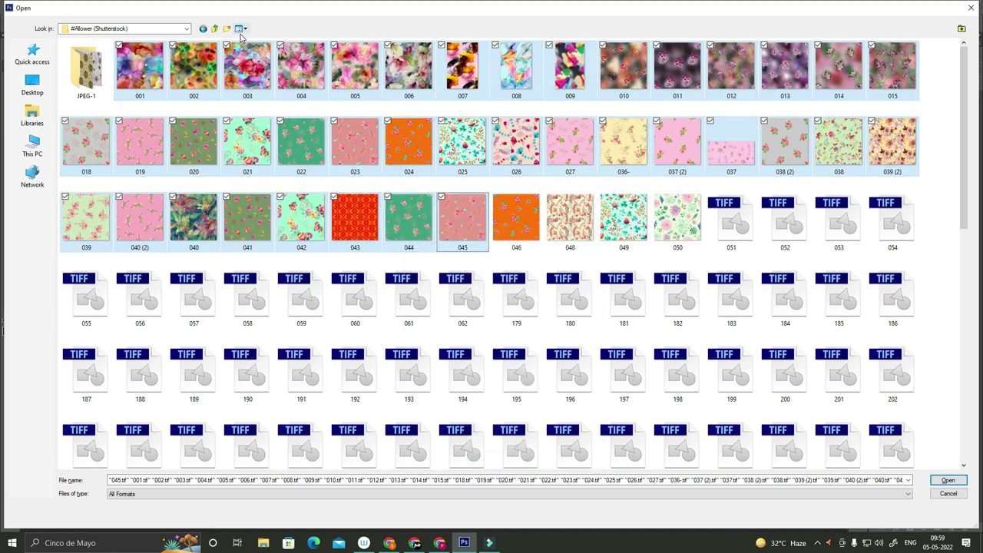
pyautogui.hotkey('shift', 'F10')
pyautogui.press('r')
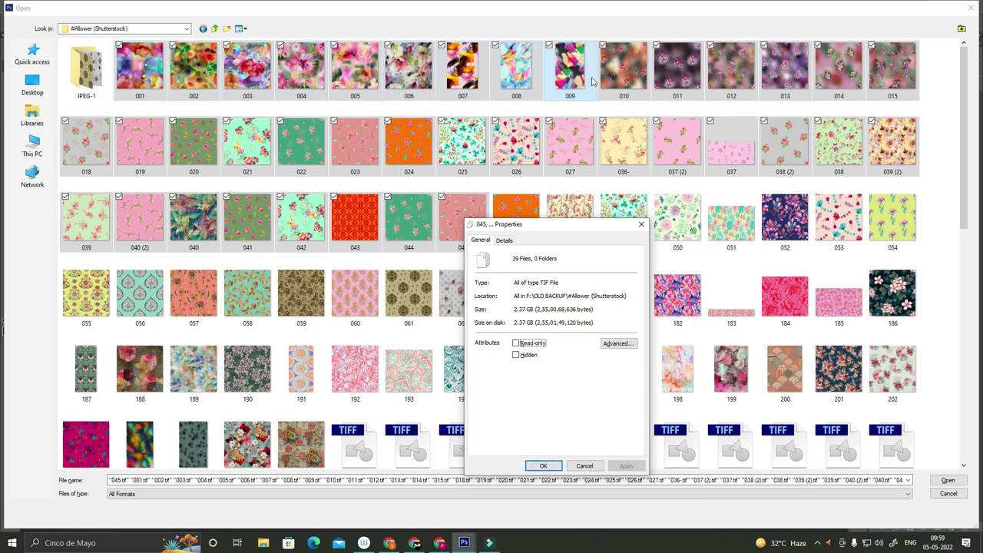
pyautogui.press('Escape')
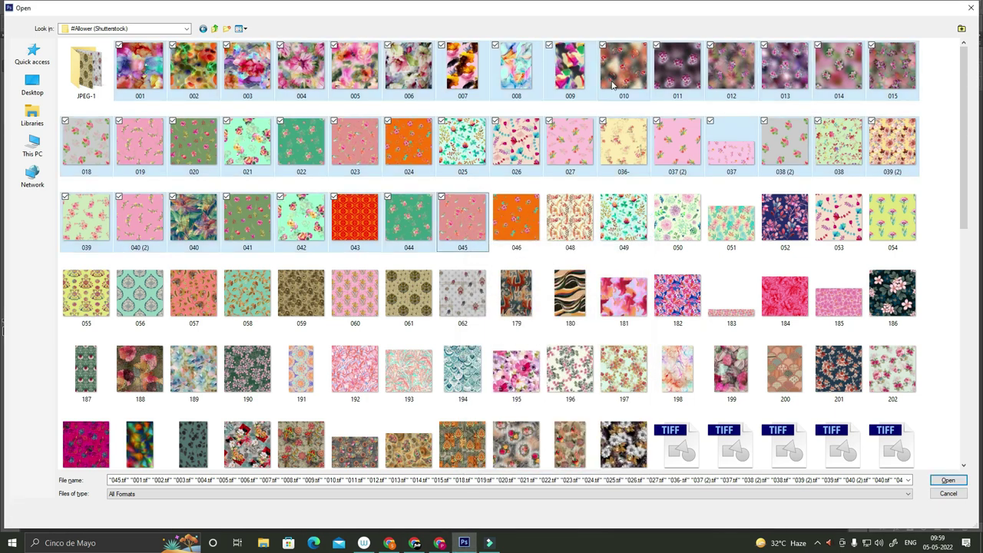
pyautogui.click(91, 146)
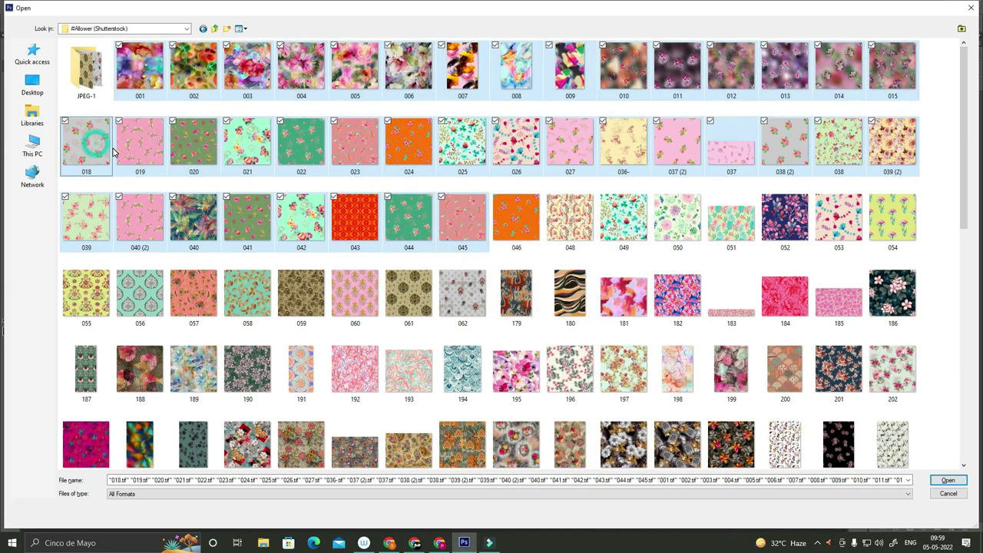
# Select pattern files starting at 018, checking the count in Properties.
pyautogui.click(90, 150)
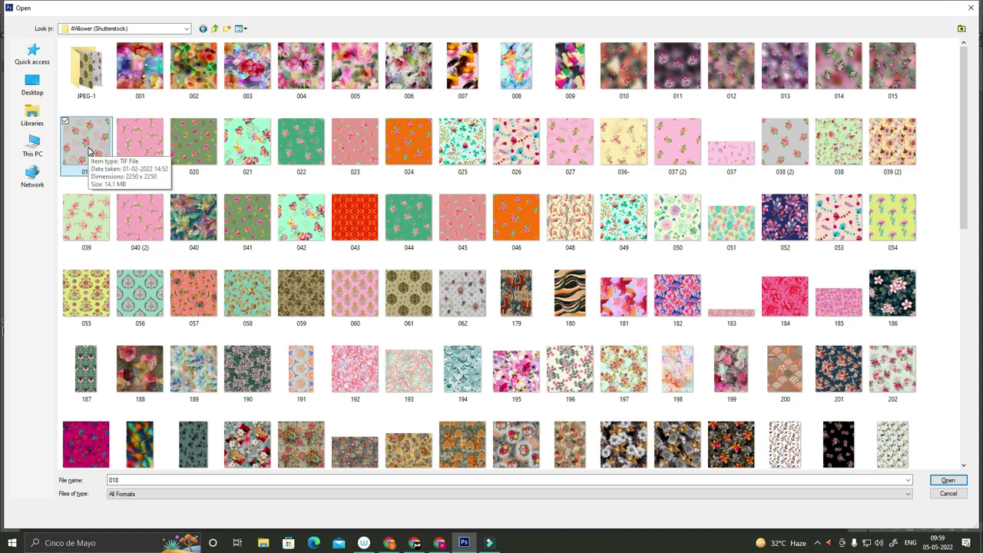
pyautogui.hotkey('shift', 'Down')
pyautogui.hotkey('shift', 'Down')
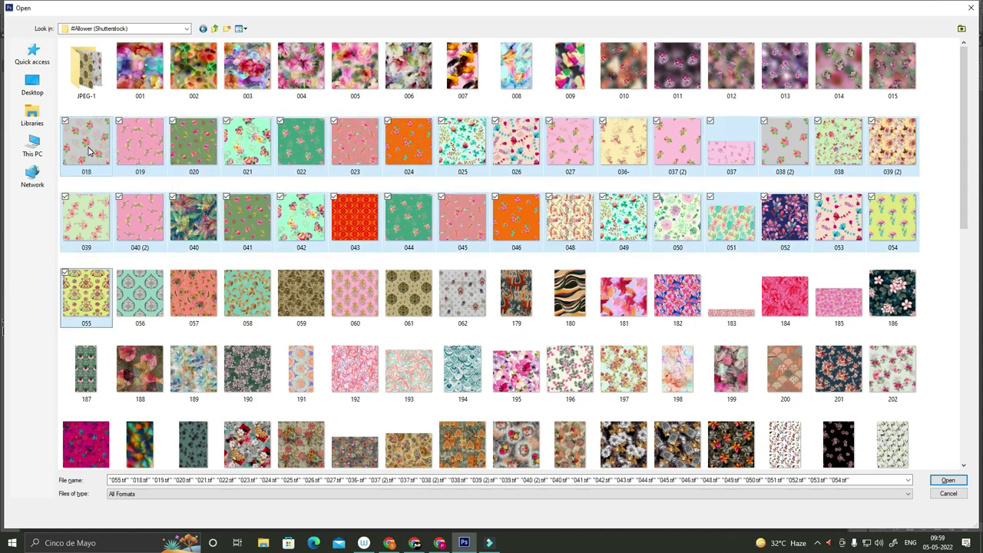
pyautogui.hotkey('shift', 'Down')
pyautogui.hotkey('shift', 'Down')
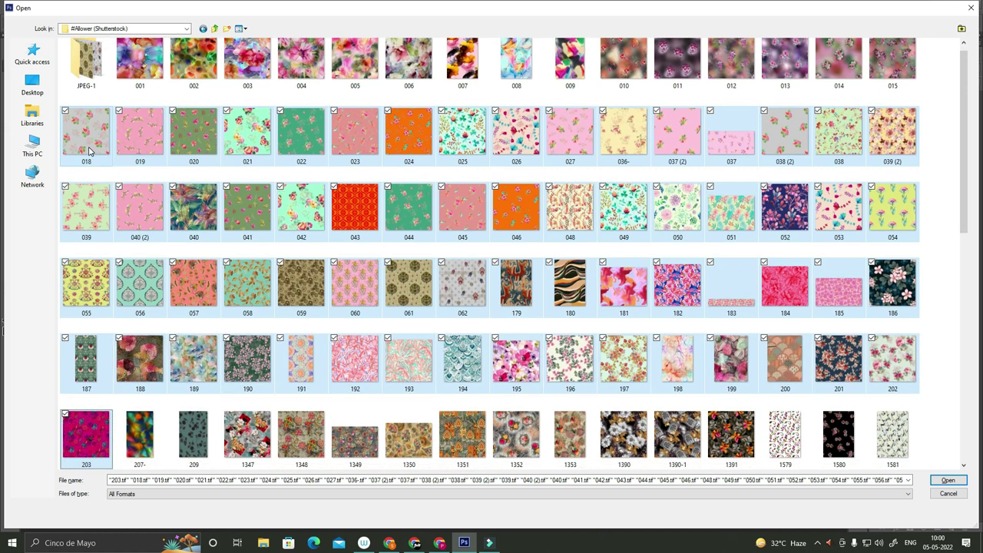
pyautogui.hotkey('shift', 'F10')
pyautogui.press('r')
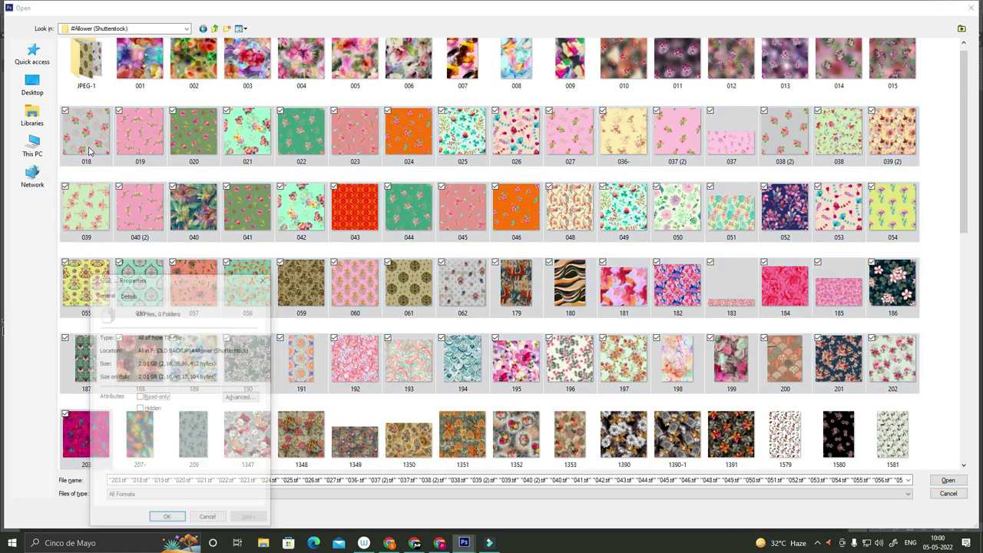
pyautogui.press('Escape')
pyautogui.hotkey('shift', 'Up')
pyautogui.hotkey('shift', 'Up')
pyautogui.hotkey('shift', 'Up')
pyautogui.hotkey('shift', 'F10')
pyautogui.press('r')
pyautogui.press('Escape')
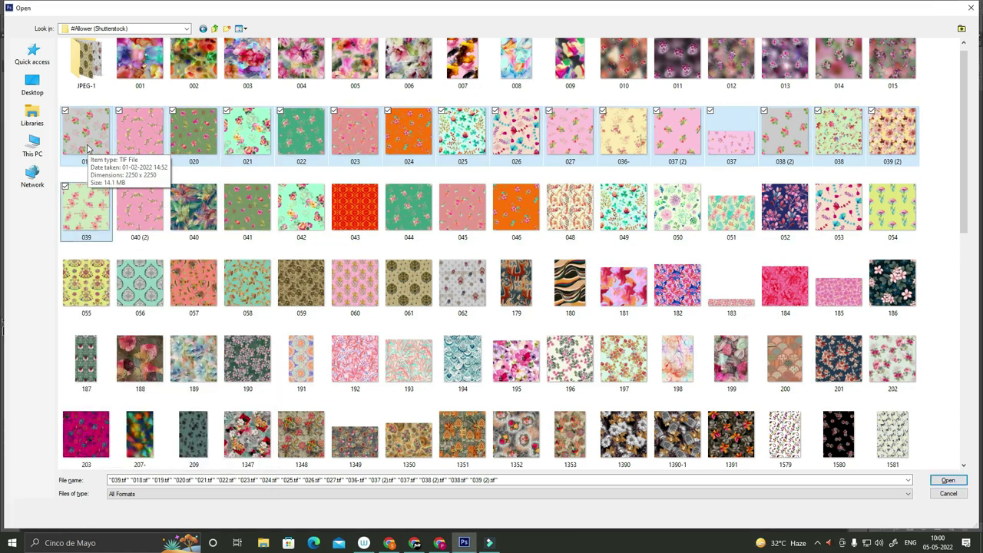
# Extend the file selection from 018 through 061.
pyautogui.hotkey('shift', 'Down')
pyautogui.hotkey('shift', 'Right')
pyautogui.hotkey('shift', 'Right')
pyautogui.hotkey('shift', 'Right')
pyautogui.hotkey('shift', 'Right')
pyautogui.hotkey('shift', 'F10')
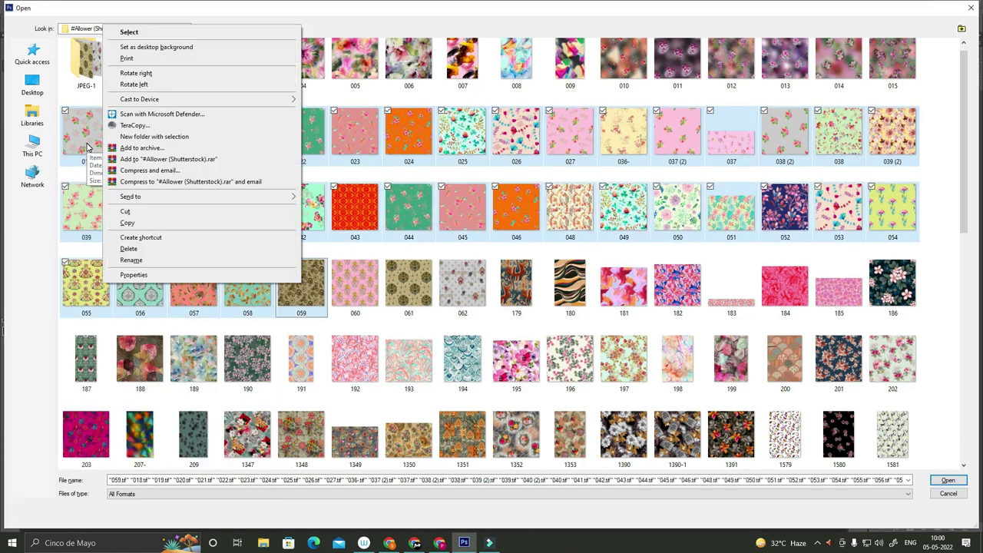
pyautogui.press('r')
pyautogui.press('Escape')
pyautogui.hotkey('shift', 'Right')
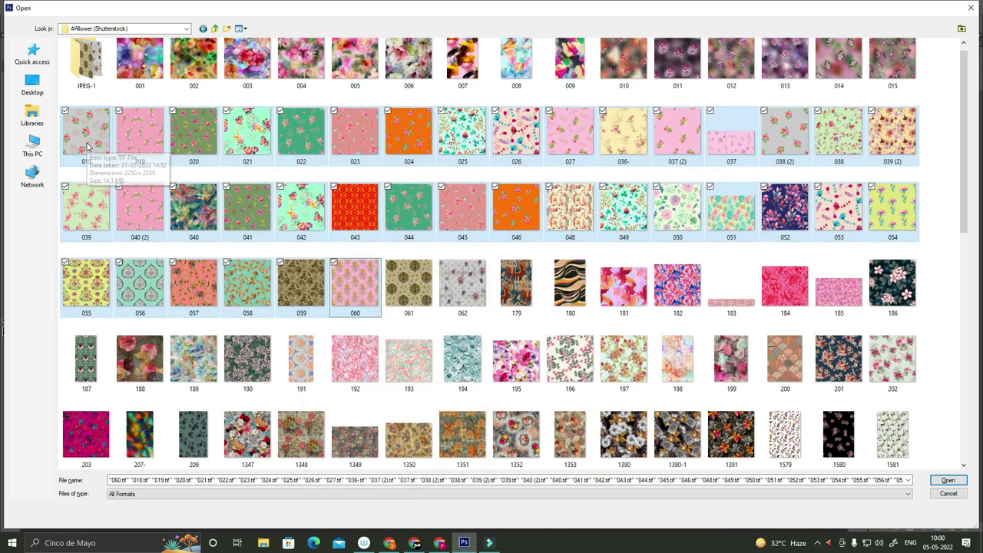
pyautogui.hotkey('shift', 'Right')
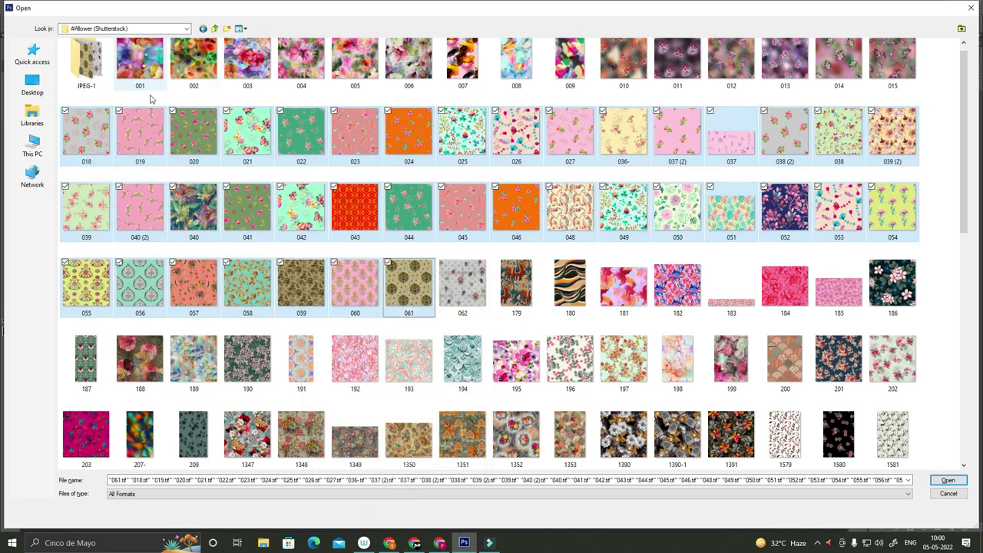
# Paste the copied pattern files into the Blancket folder on the Desktop.
pyautogui.click(32, 85)
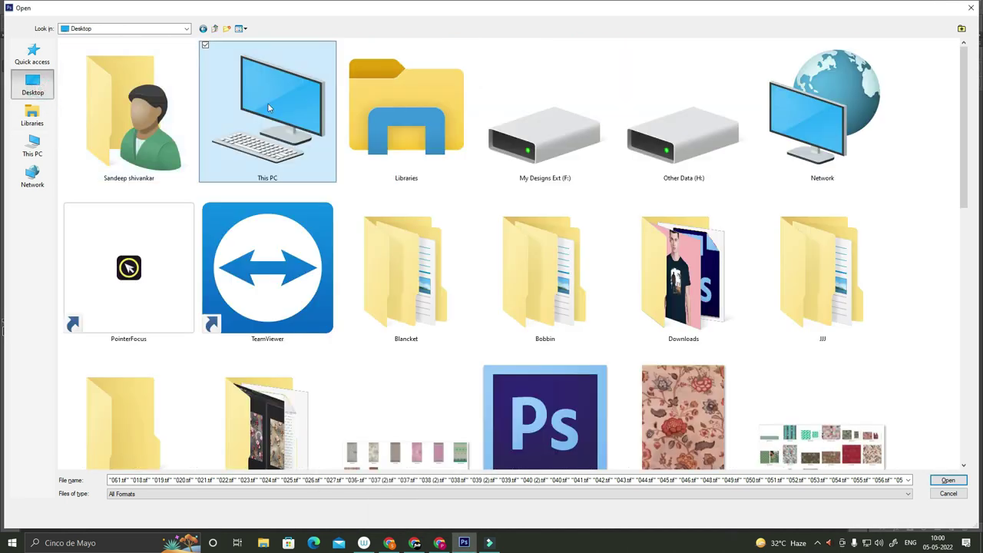
pyautogui.press('b')
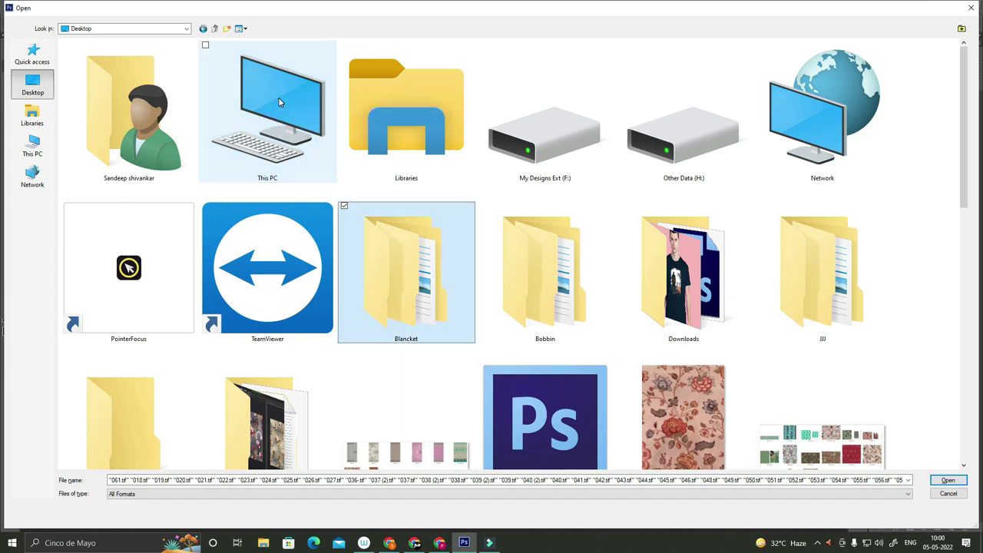
pyautogui.press('Return')
pyautogui.hotkey('ctrl', 'v')
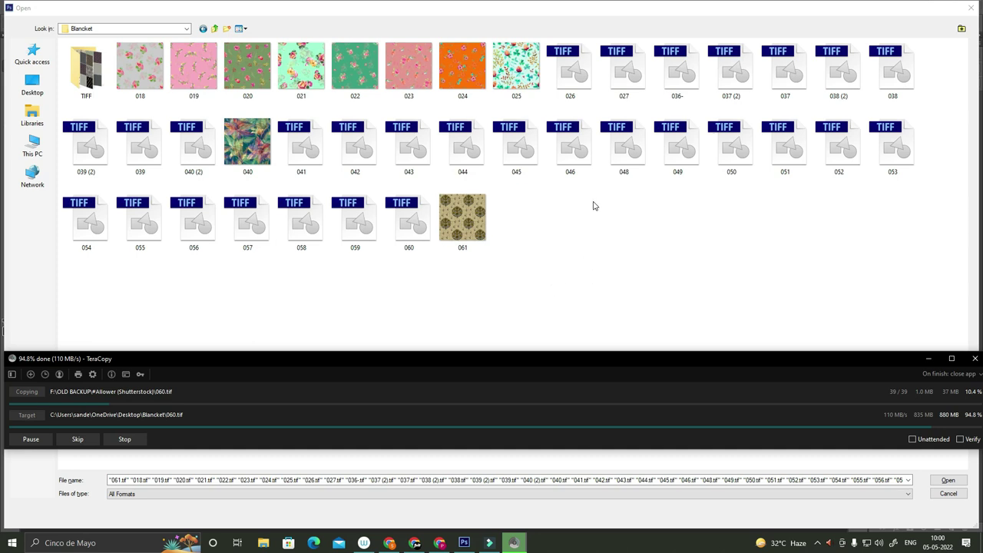
# Refresh the Blancket listing until thumbnails load, then open 018.tif.
pyautogui.click(793, 260)
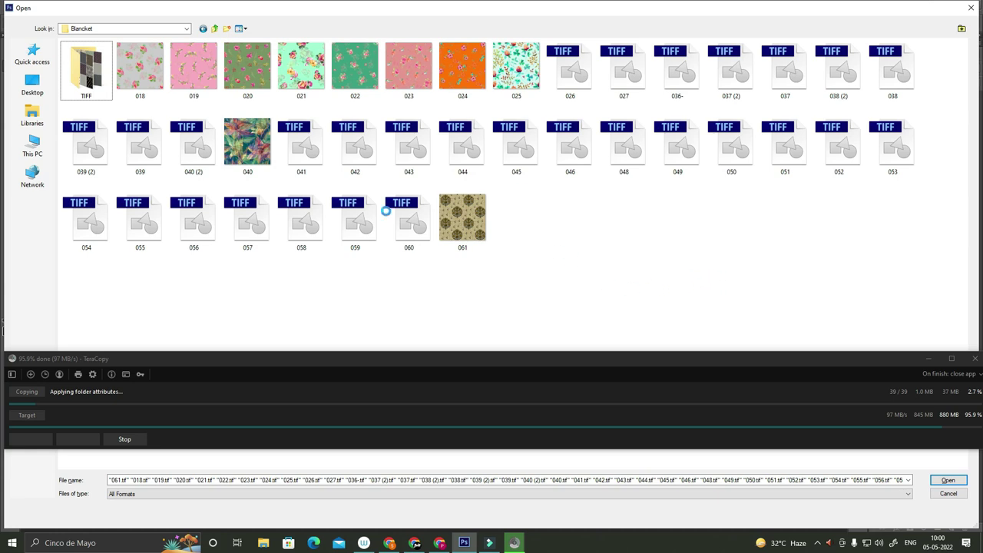
pyautogui.rightClick(673, 259)
pyautogui.click(700, 299)
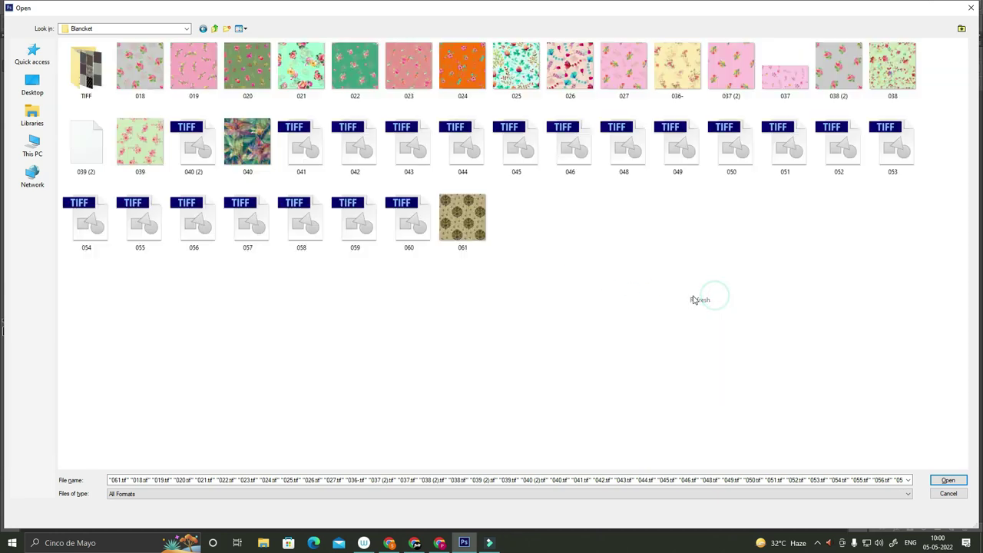
pyautogui.rightClick(551, 293)
pyautogui.click(592, 338)
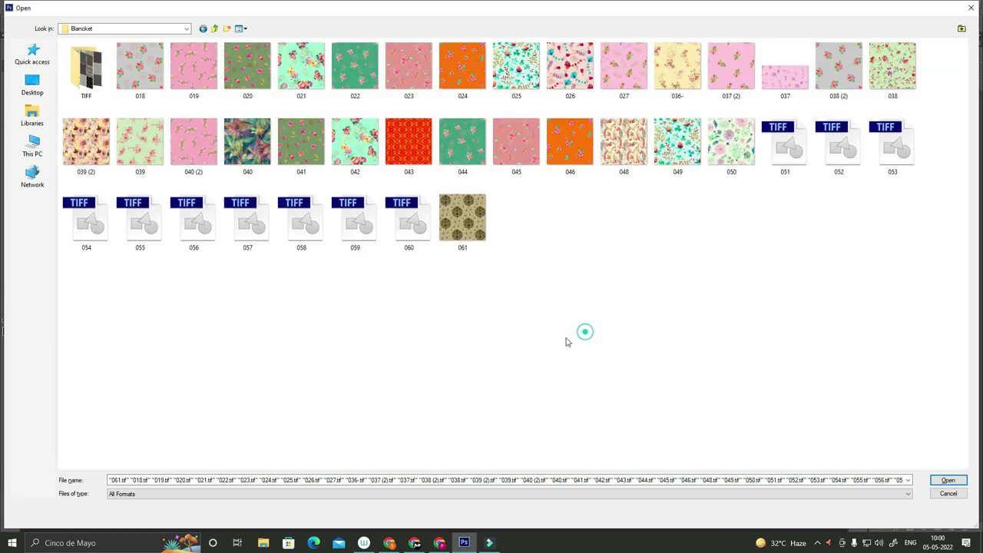
pyautogui.rightClick(431, 339)
pyautogui.click(483, 381)
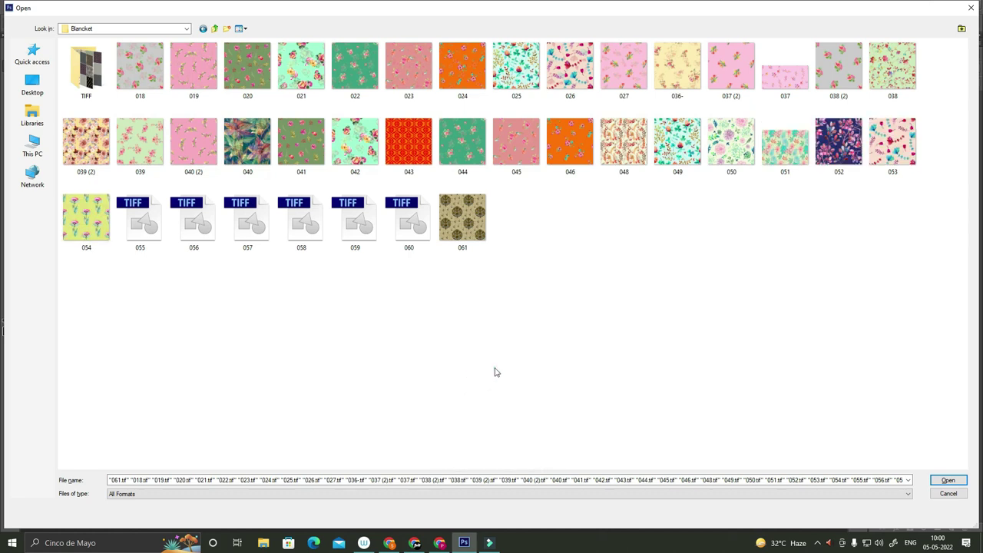
pyautogui.click(158, 67)
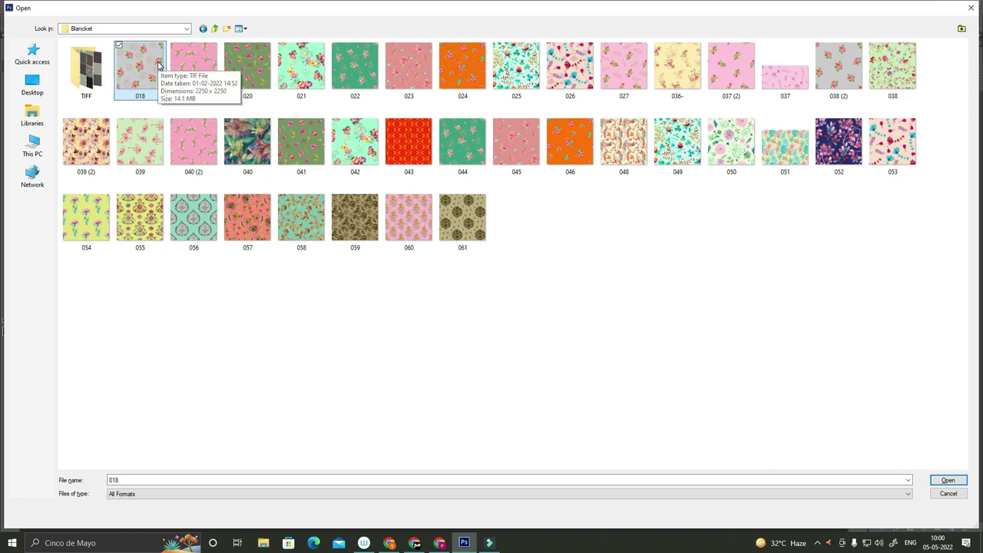
pyautogui.doubleClick(158, 65)
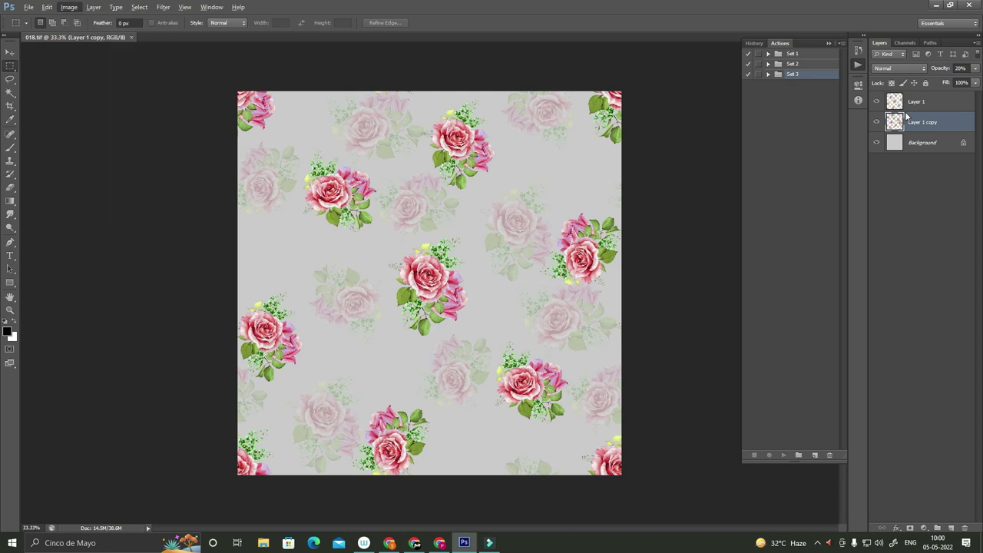
# Set the 018.tif tile's resolution to 200 pixels/inch, about 3000 × 3000 pixels.
pyautogui.hotkey('ctrl', 'alt', 'i')
pyautogui.doubleClick(436, 234)
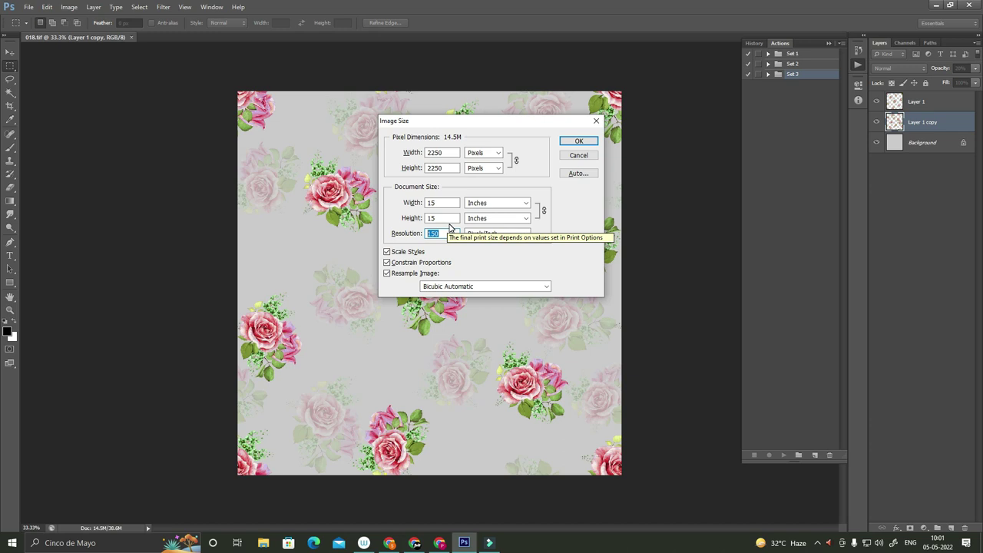
pyautogui.write('175')
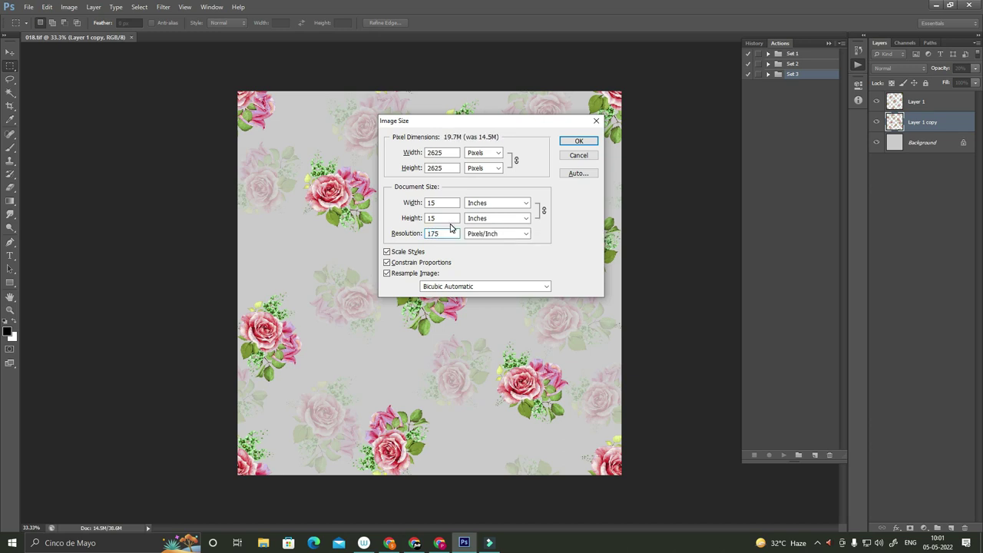
pyautogui.press('BackSpace')
pyautogui.press('BackSpace')
pyautogui.press('BackSpace')
pyautogui.write('200')
pyautogui.press('Return')
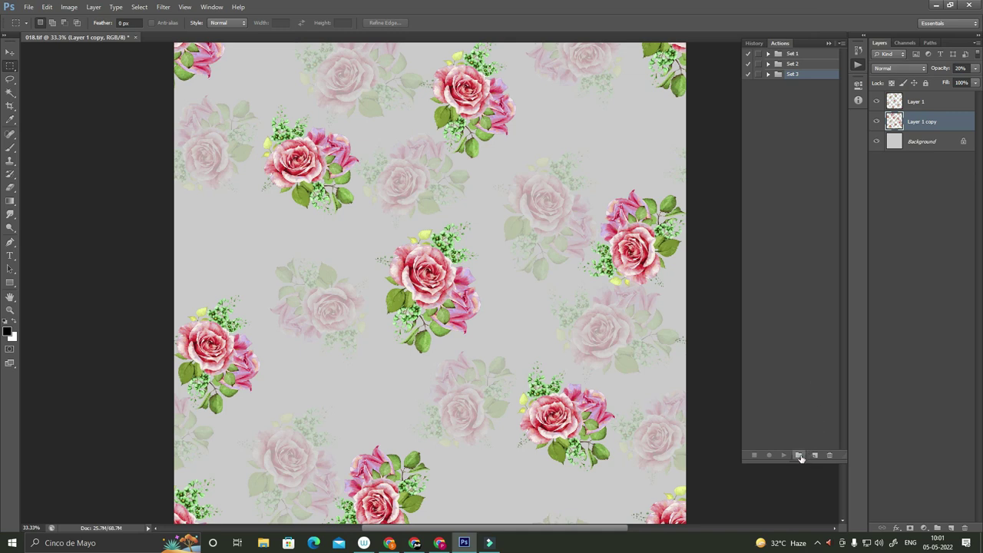
# Add a 'Blancket' action set and start recording a 'Blancket Process-1' action in it.
pyautogui.click(799, 455)
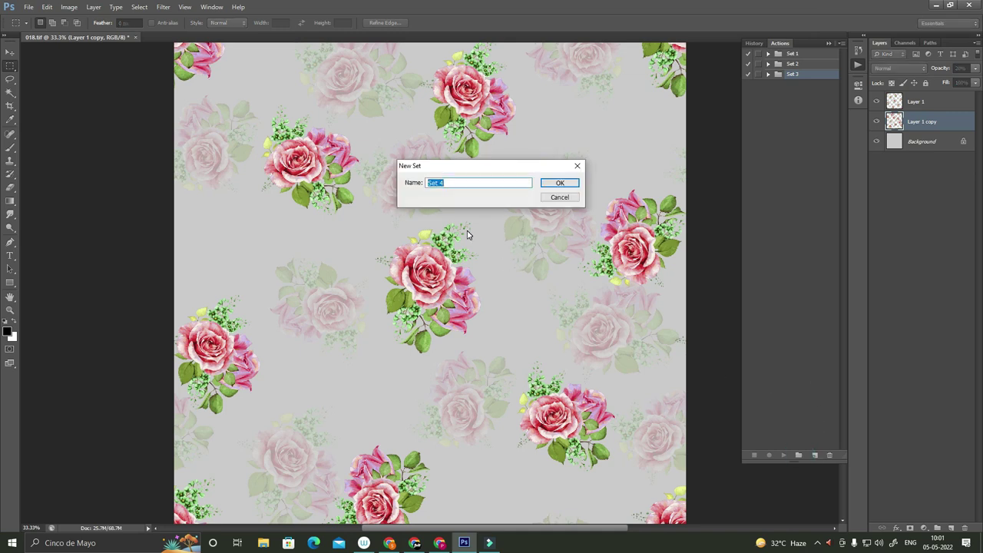
pyautogui.write('Blancket')
pyautogui.click(560, 183)
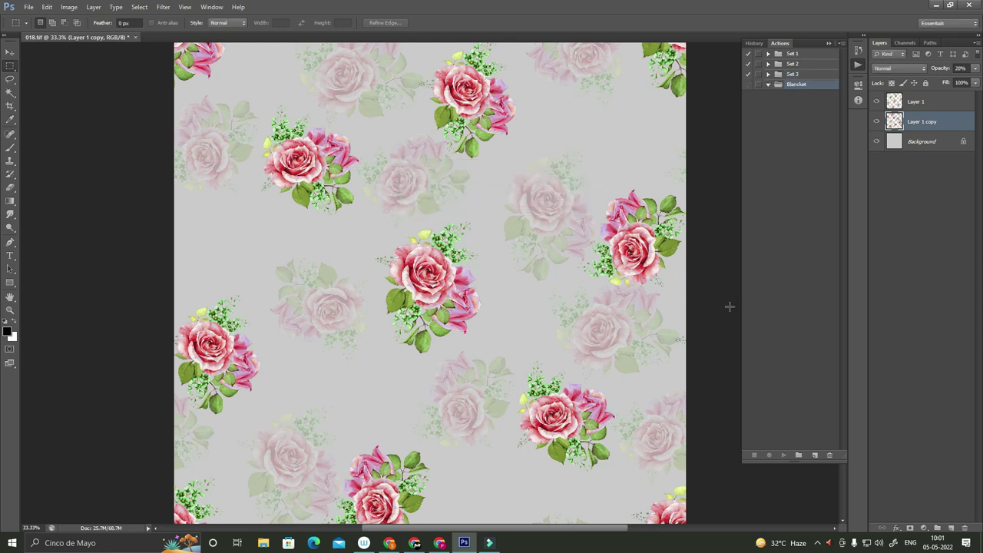
pyautogui.click(816, 455)
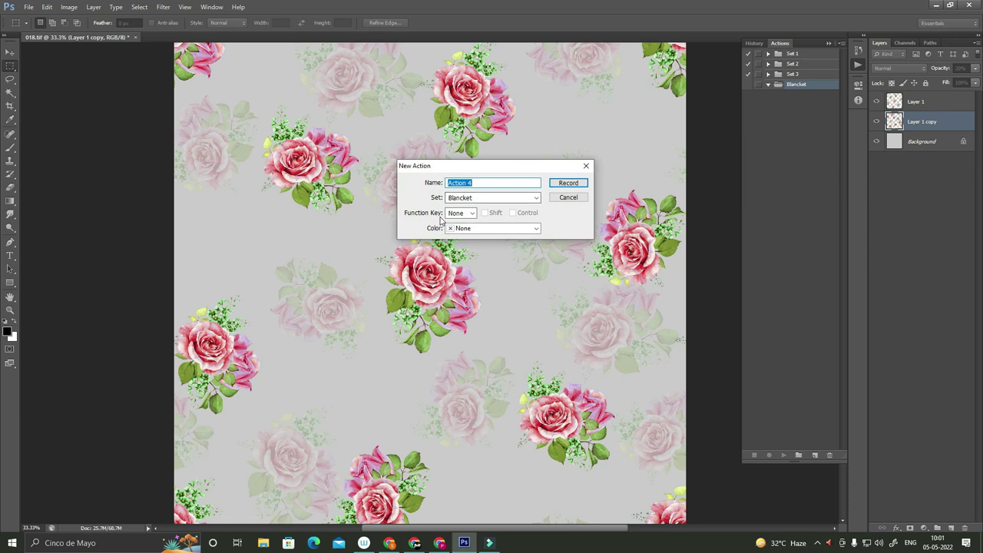
pyautogui.write('Blancket Process-1')
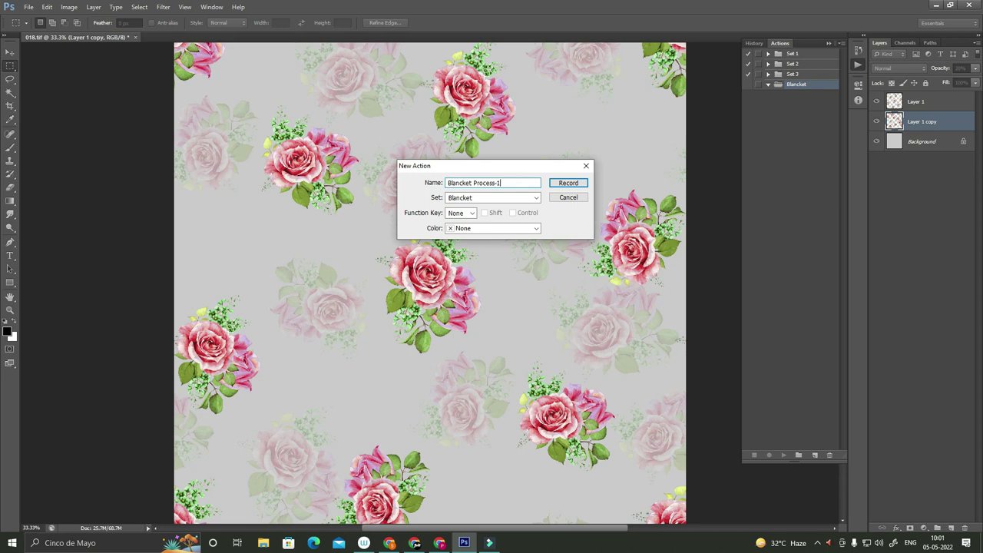
pyautogui.click(563, 186)
pyautogui.click(573, 185)
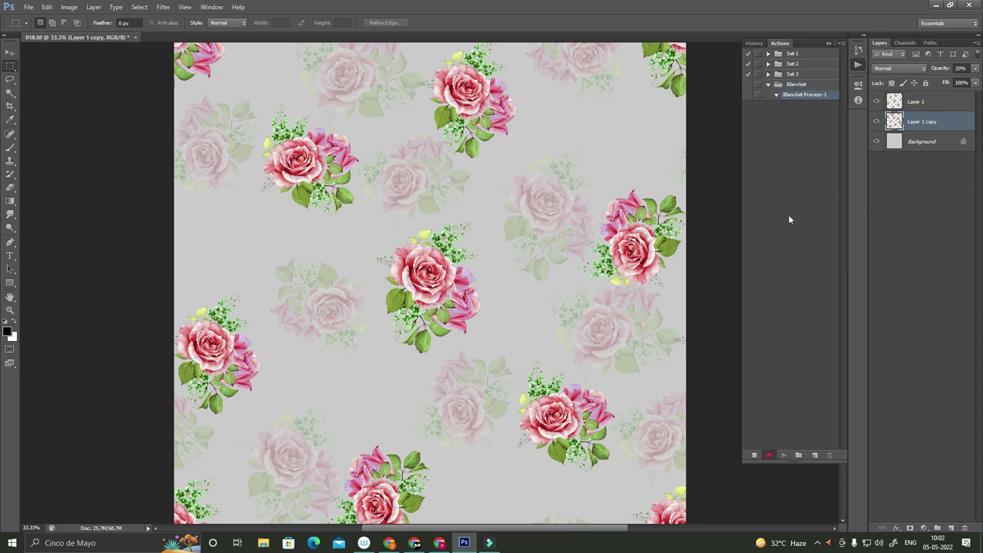
# Flatten the tile's layers into the background.
pyautogui.hotkey('alt', 'i')
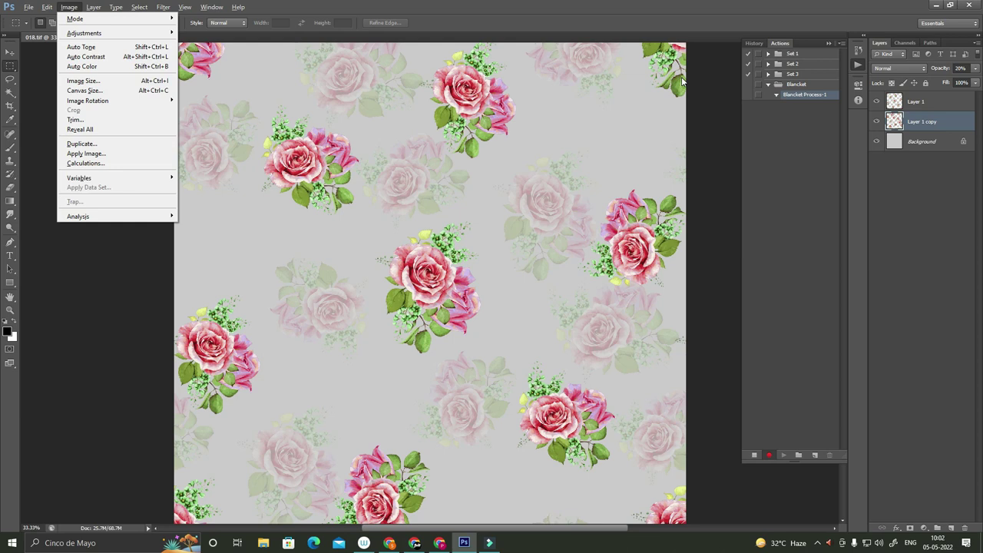
pyautogui.press('Escape')
pyautogui.press('Escape')
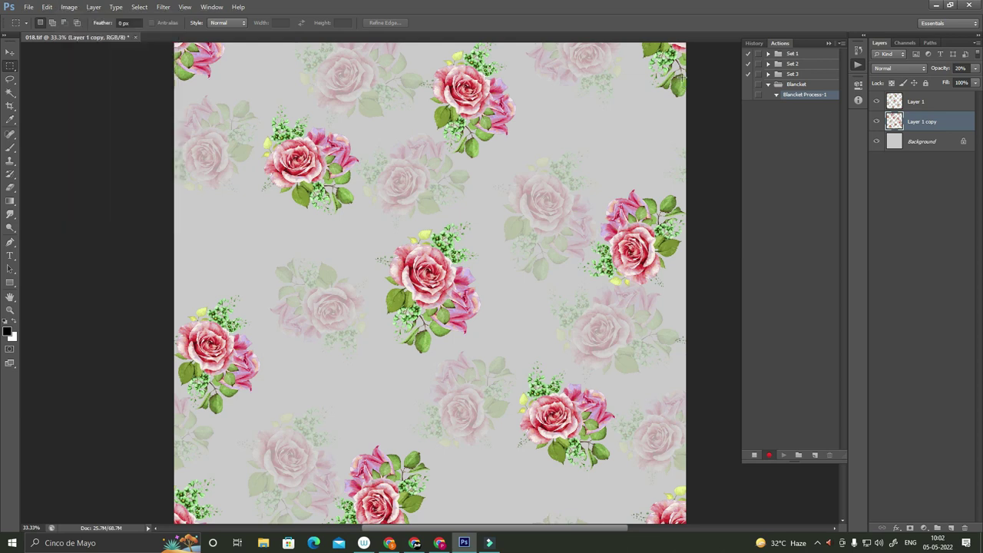
pyautogui.hotkey('alt', 'l')
pyautogui.press('f')
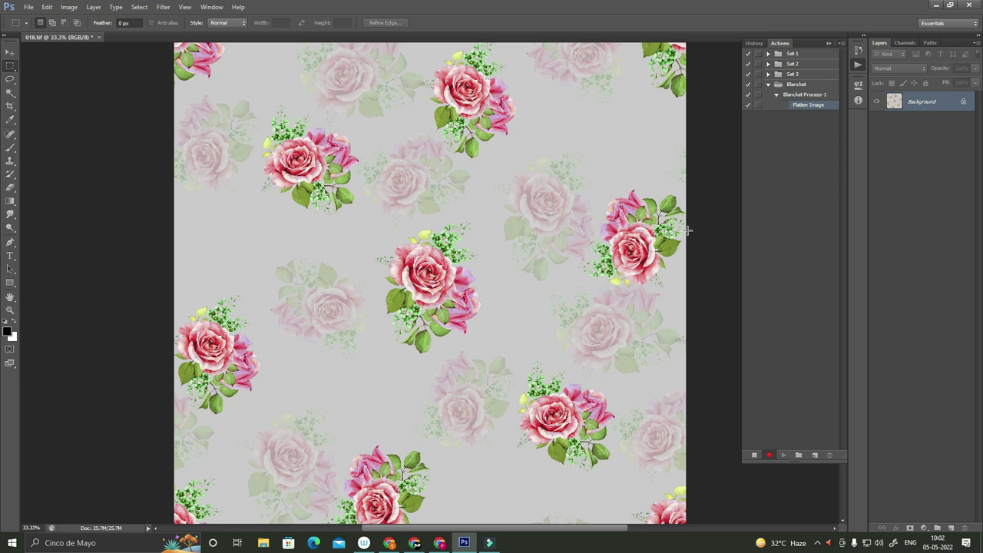
# Resample the tile to 150 ppi using Nearest Neighbor, giving 2250 × 2250 pixels.
pyautogui.hotkey('alt', 'i')
pyautogui.press('i')
pyautogui.press('Tab')
pyautogui.press('Tab')
pyautogui.press('Tab')
pyautogui.press('Tab')
pyautogui.press('Tab')
pyautogui.press('Tab')
pyautogui.press('Tab')
pyautogui.press('Tab')
pyautogui.write('150')
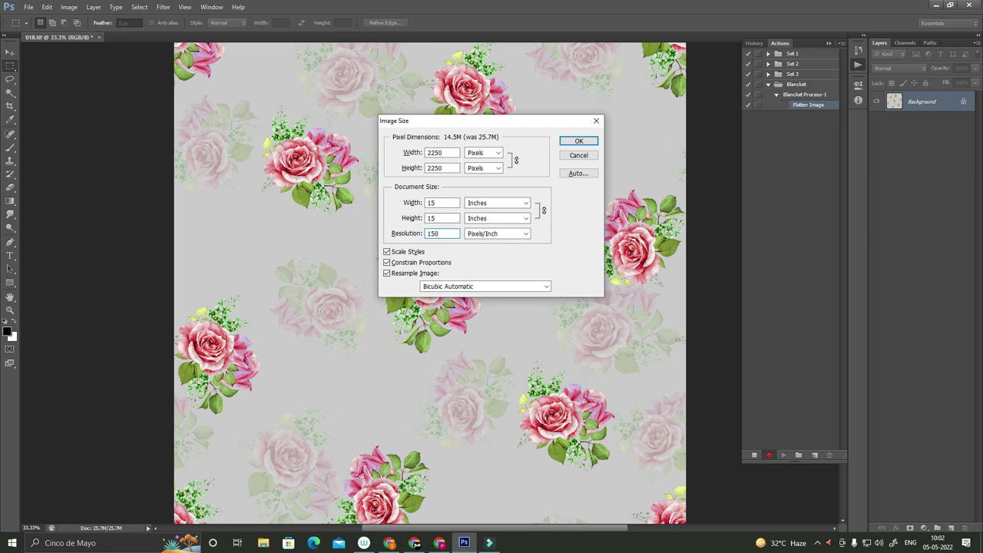
pyautogui.press('Tab')
pyautogui.press('Tab')
pyautogui.press('Tab')
pyautogui.press('Tab')
pyautogui.press('Tab')
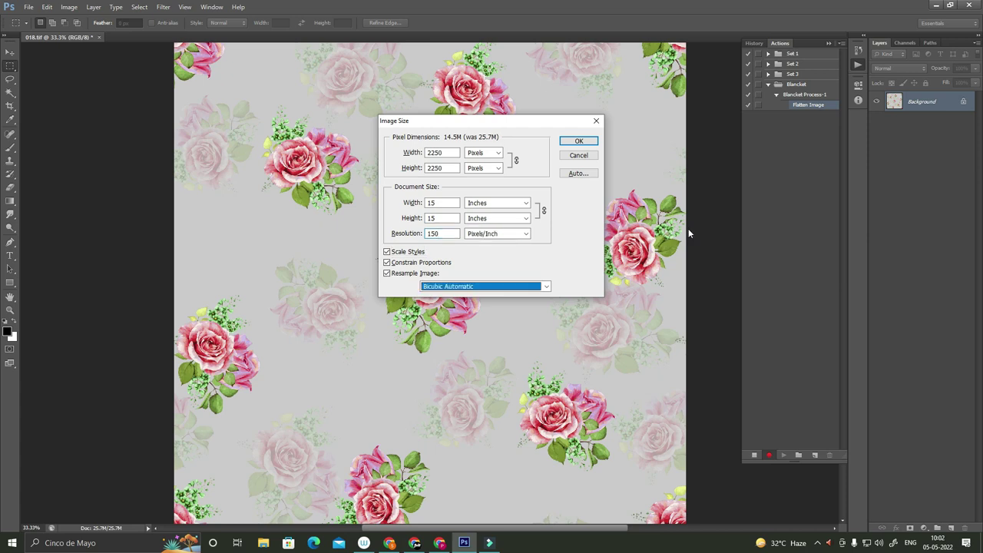
pyautogui.press('Down')
pyautogui.press('Down')
pyautogui.press('Down')
pyautogui.press('Up')
pyautogui.press('Up')
pyautogui.press('Return')
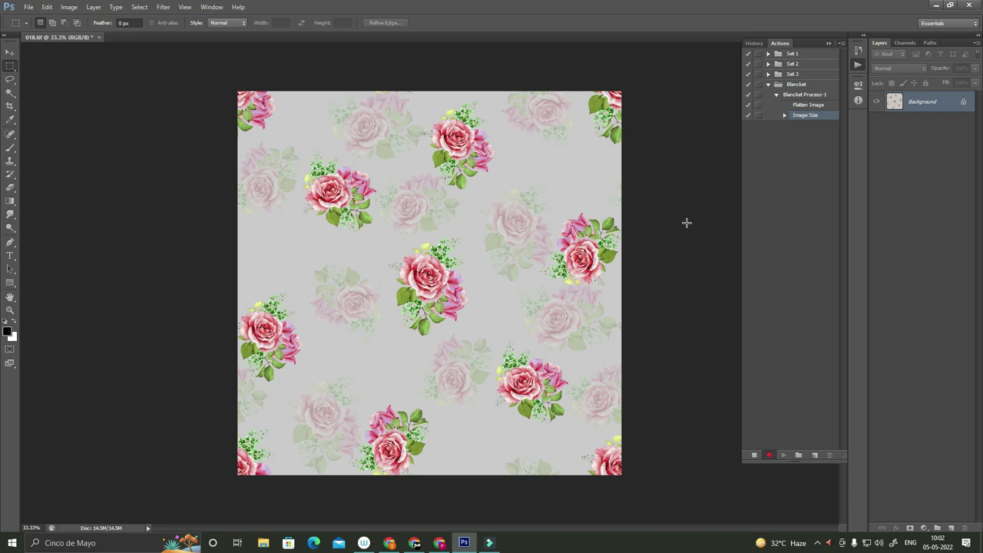
# Browse the File menu commands without choosing one.
pyautogui.hotkey('alt', 'f')
pyautogui.press('Down')
pyautogui.press('c')
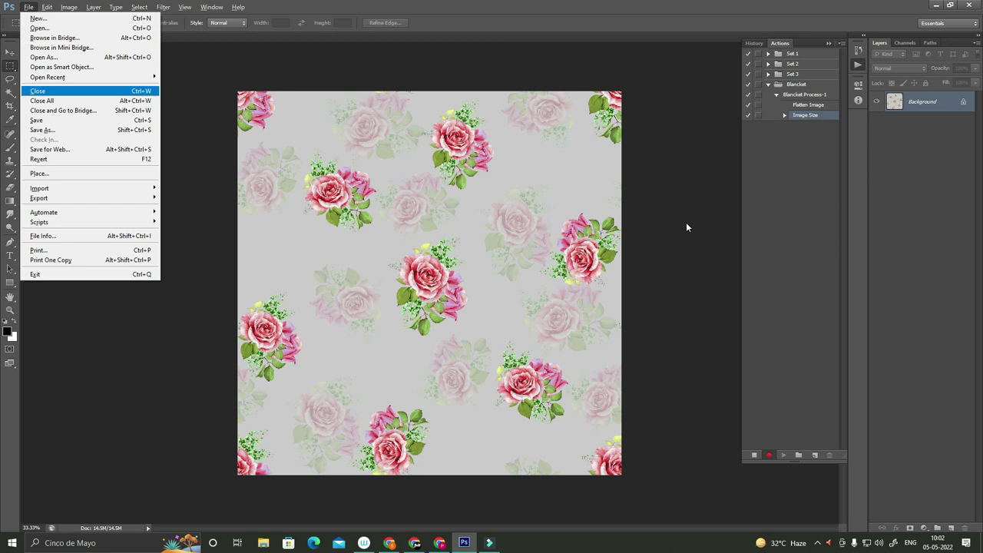
pyautogui.press('r')
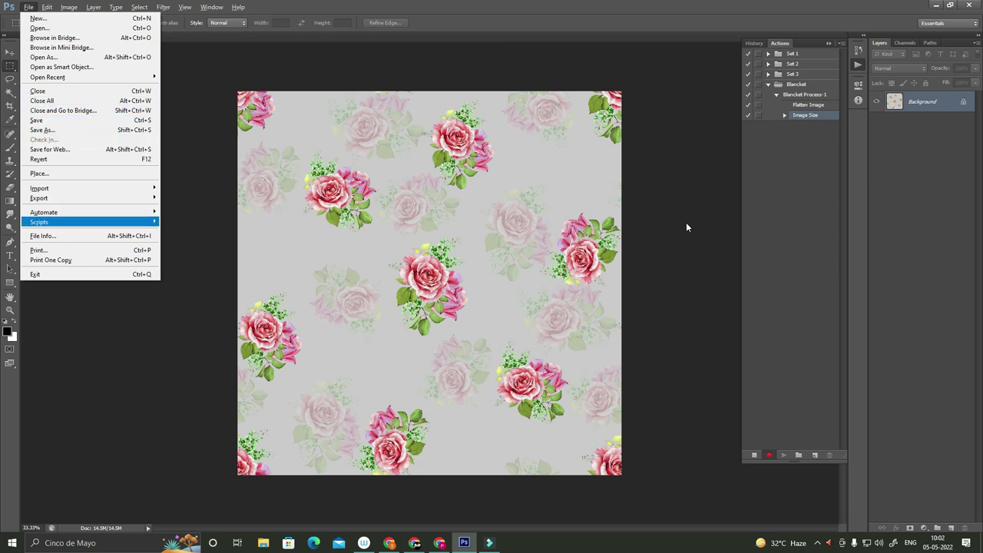
pyautogui.press('Down')
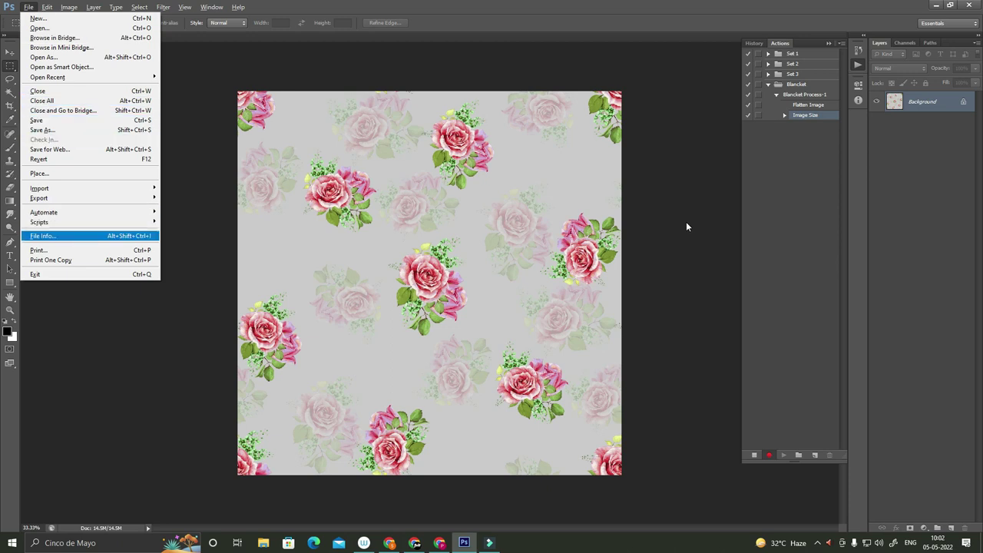
pyautogui.press('Escape')
pyautogui.press('Escape')
# Define the tile as a pattern named 018.tif, then reopen Image Size.
pyautogui.hotkey('alt', 'e')
pyautogui.press('q')
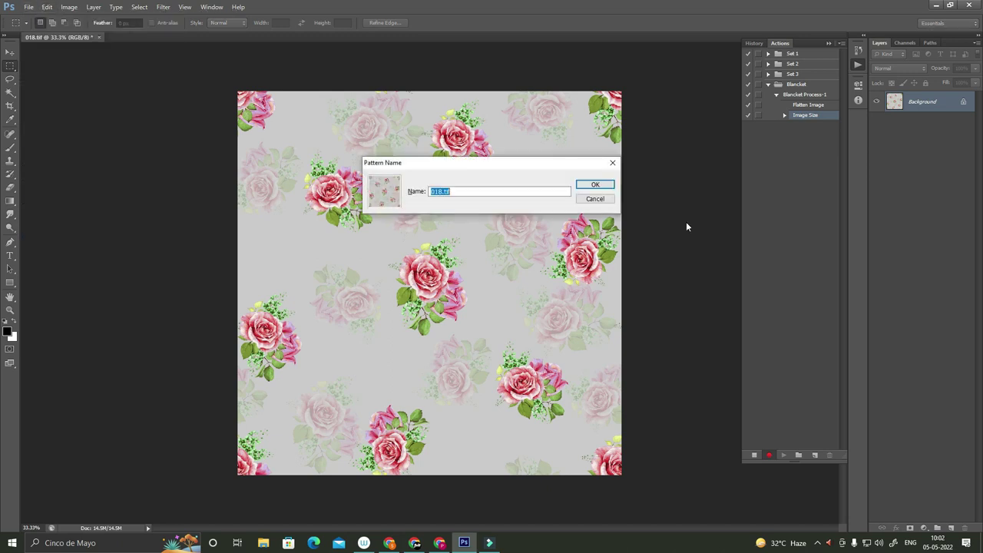
pyautogui.press('Return')
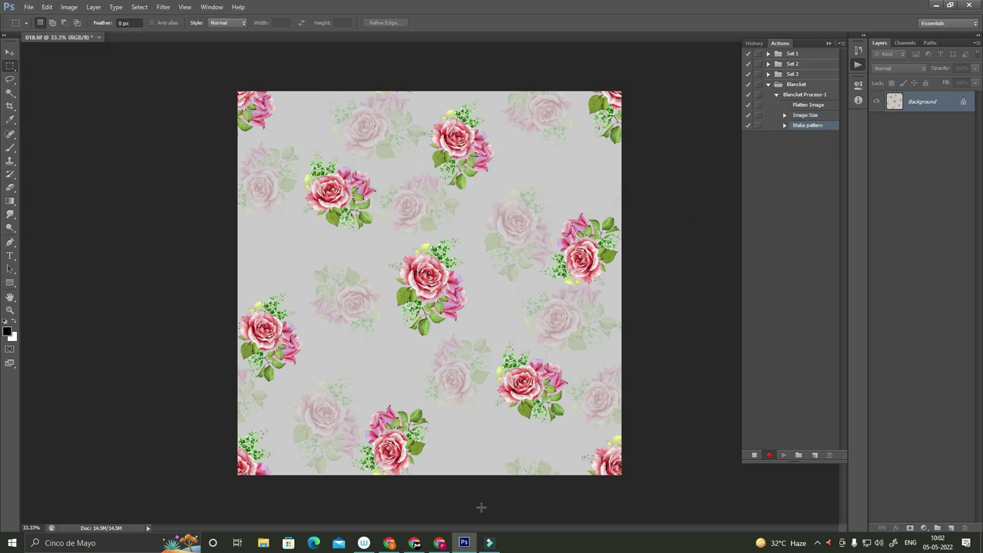
pyautogui.click(754, 454)
pyautogui.hotkey('alt', 'i')
pyautogui.press('i')
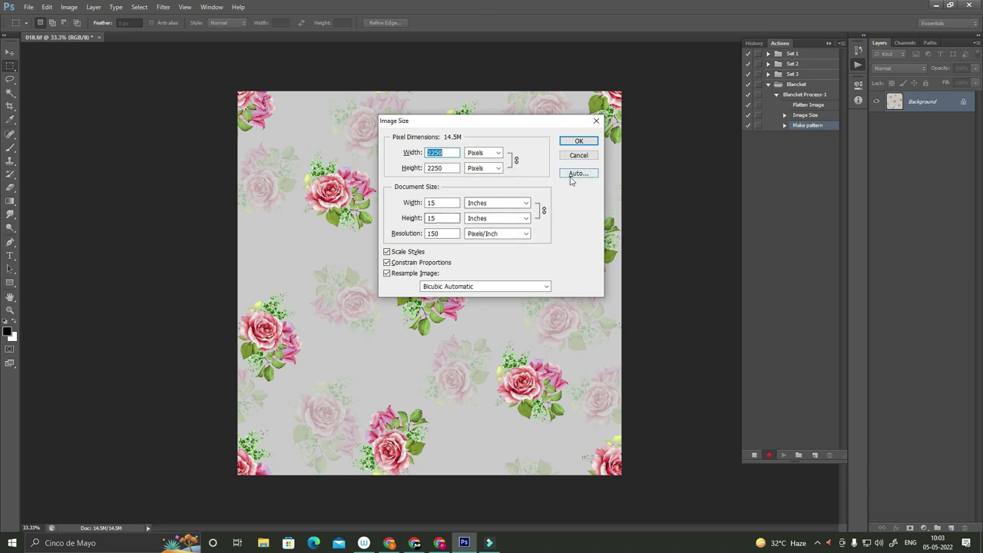
# Pause recording and test-enlarge the canvas to 20 × 20 inches.
pyautogui.click(579, 142)
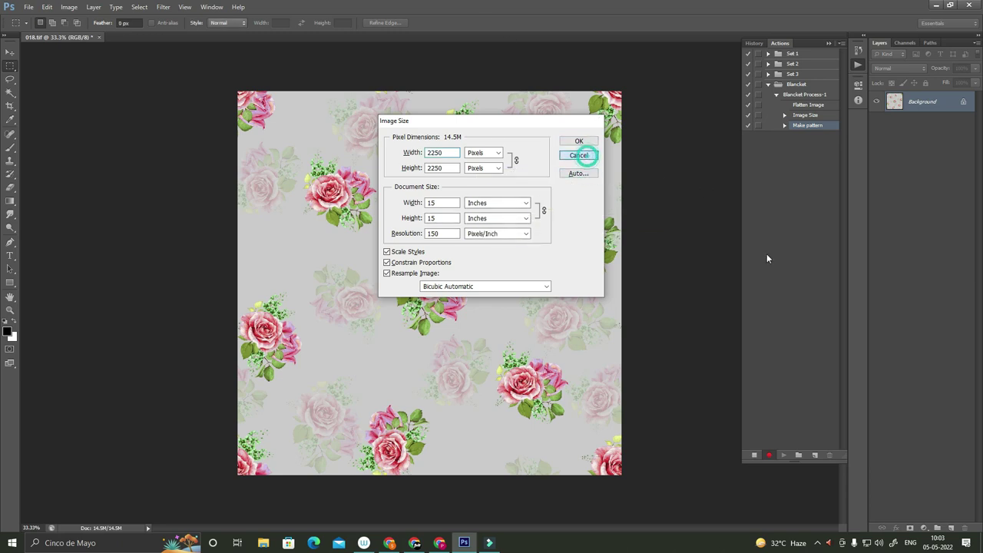
pyautogui.click(754, 455)
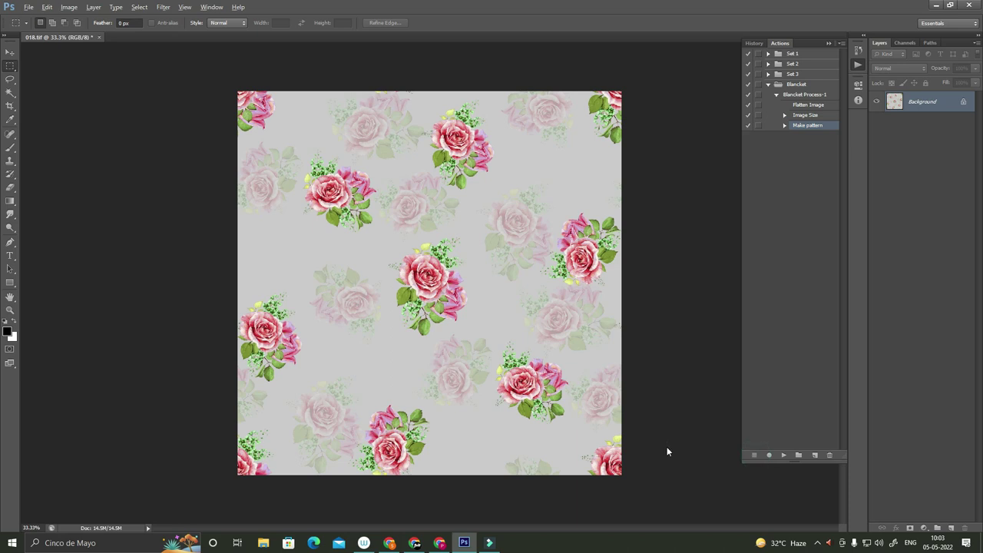
pyautogui.hotkey('ctrl', 'alt', 'c')
pyautogui.write('20')
pyautogui.press('Tab')
pyautogui.write('20')
pyautogui.press('Return')
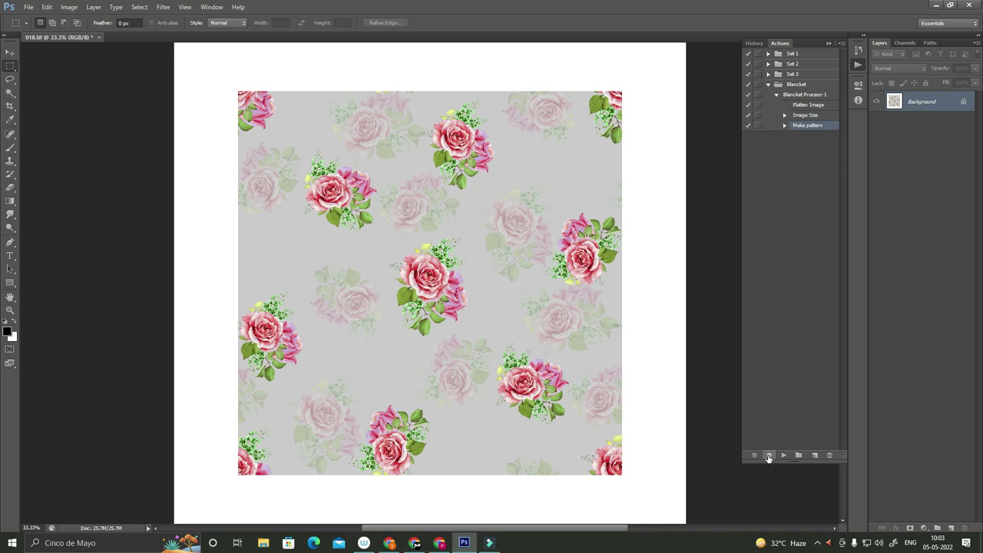
# Resume recording and set the canvas to 15 × 15 inches, accepting the clipping warning.
pyautogui.click(768, 456)
pyautogui.hotkey('alt', 'ctrl', 'c')
pyautogui.write('15')
pyautogui.press('Tab')
pyautogui.press('Tab')
pyautogui.press('Tab')
pyautogui.hotkey('shift', 'Tab')
pyautogui.write('15')
pyautogui.press('Return')
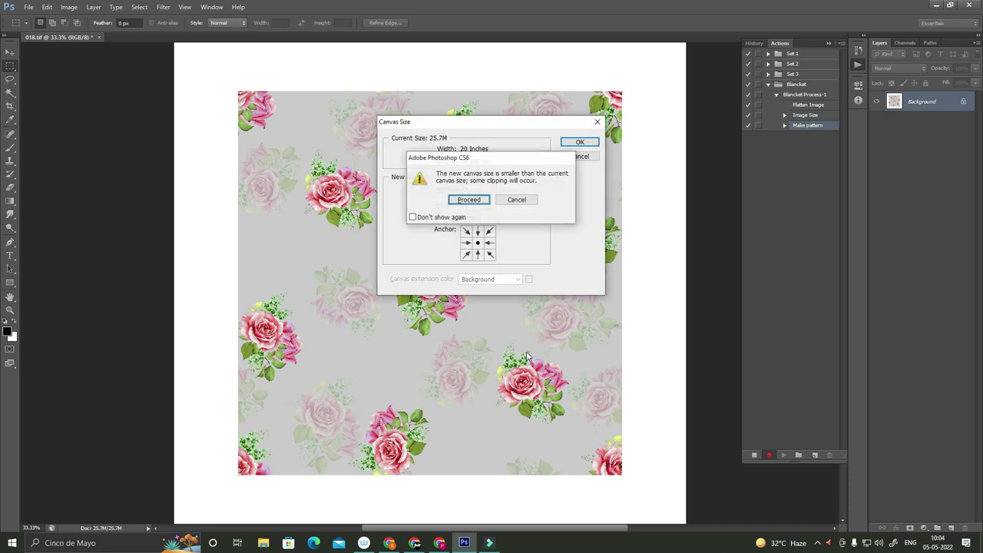
pyautogui.press('Return')
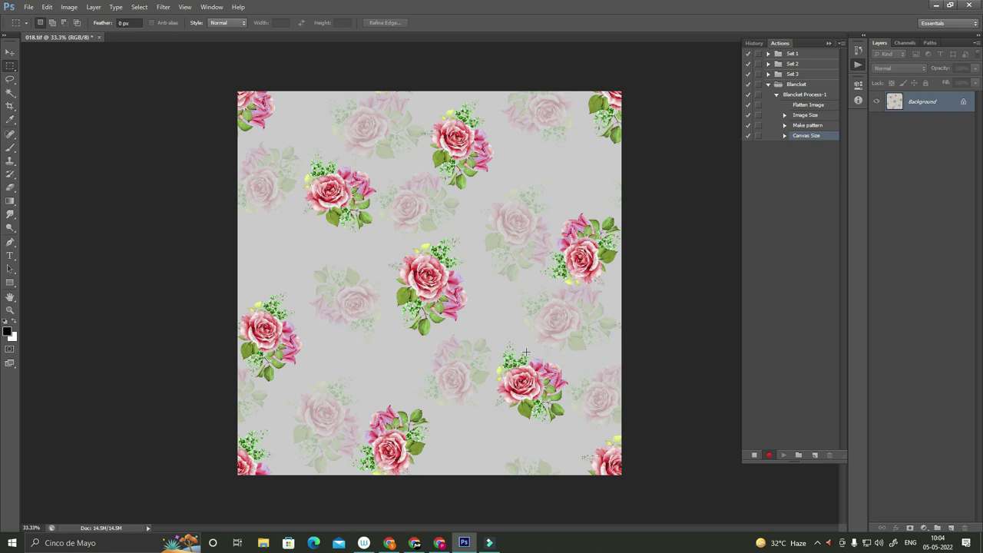
# Fill the canvas with the newly defined floral pattern.
pyautogui.hotkey('shift', 'F5')
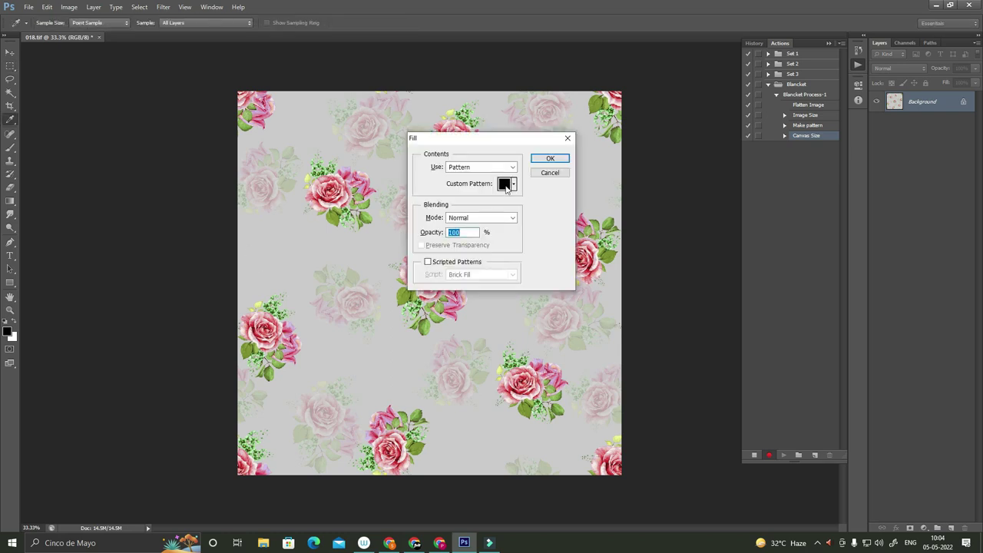
pyautogui.click(513, 184)
pyautogui.click(538, 255)
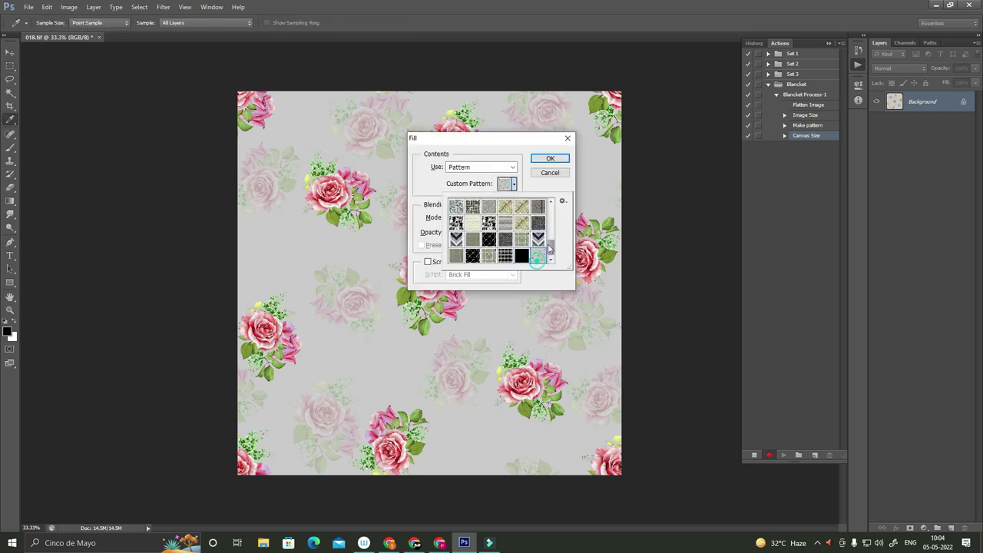
pyautogui.click(562, 159)
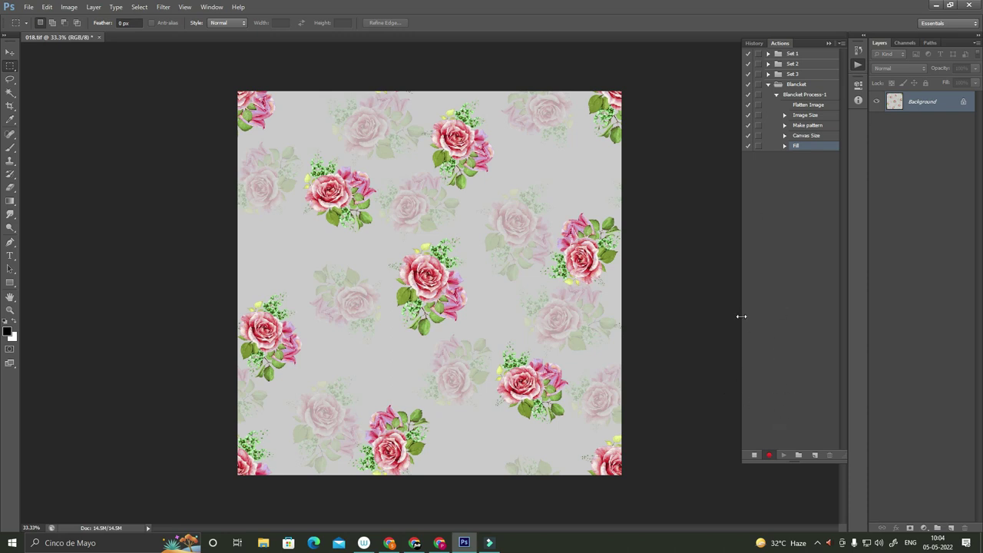
# Open Contact Sheet II with a 10 × 10 inch, 150 ppi, 1 column × 1 row layout.
pyautogui.hotkey('alt', 'f')
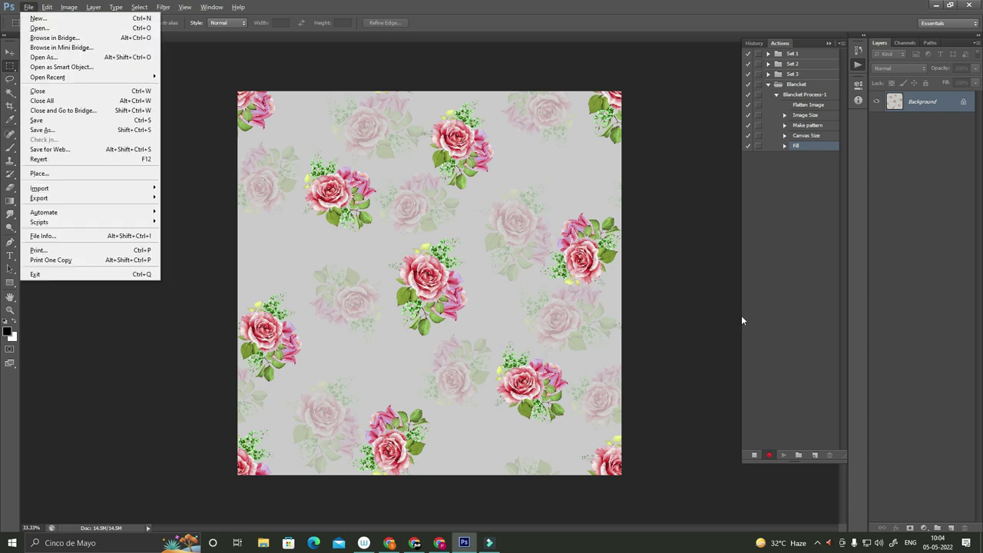
pyautogui.press('Down')
pyautogui.press('Down')
pyautogui.press('Down')
pyautogui.press('Down')
pyautogui.press('Down')
pyautogui.press('Down')
pyautogui.press('Down')
pyautogui.press('Down')
pyautogui.press('Down')
pyautogui.press('Down')
pyautogui.press('Down')
pyautogui.press('Down')
pyautogui.press('Right')
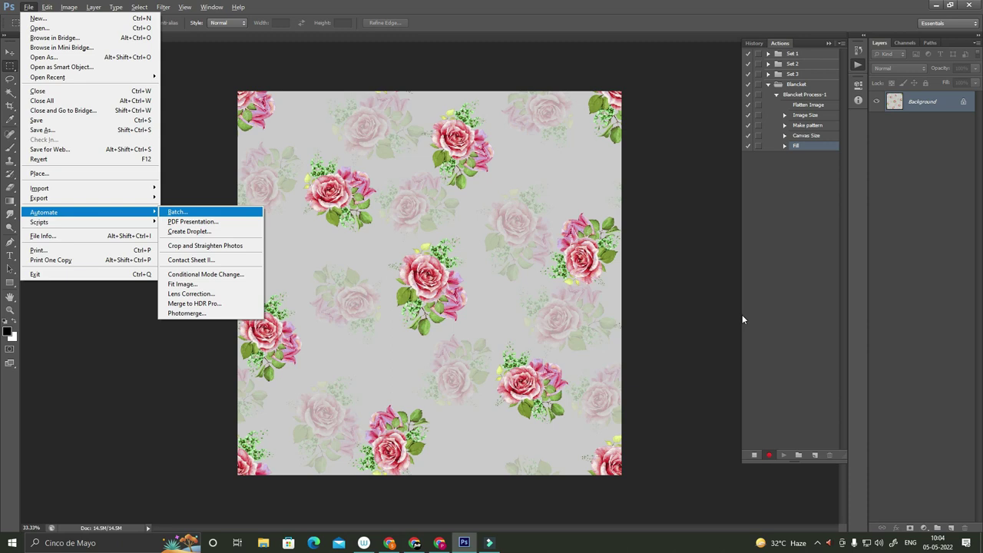
pyautogui.press('Down')
pyautogui.press('Down')
pyautogui.press('Down')
pyautogui.press('Down')
pyautogui.press('Return')
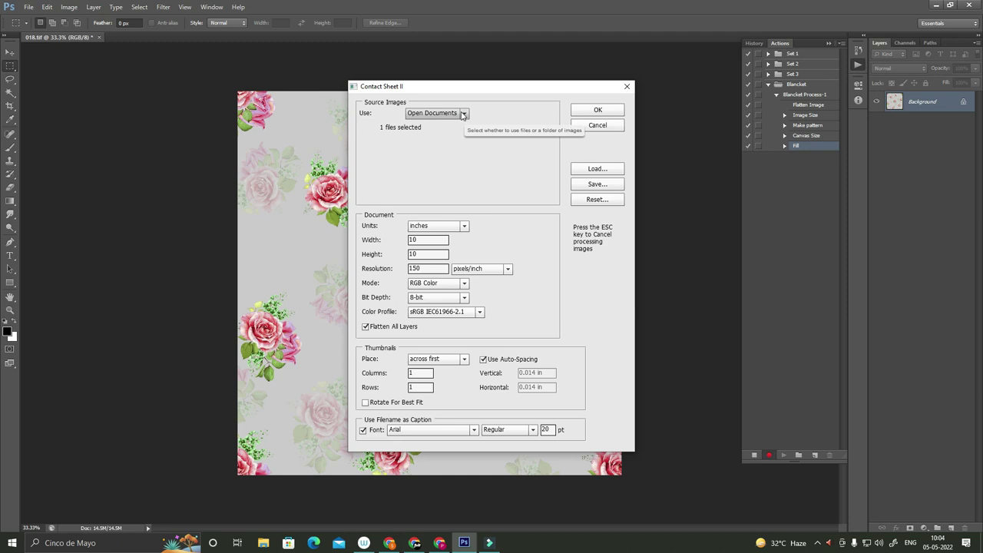
pyautogui.doubleClick(431, 268)
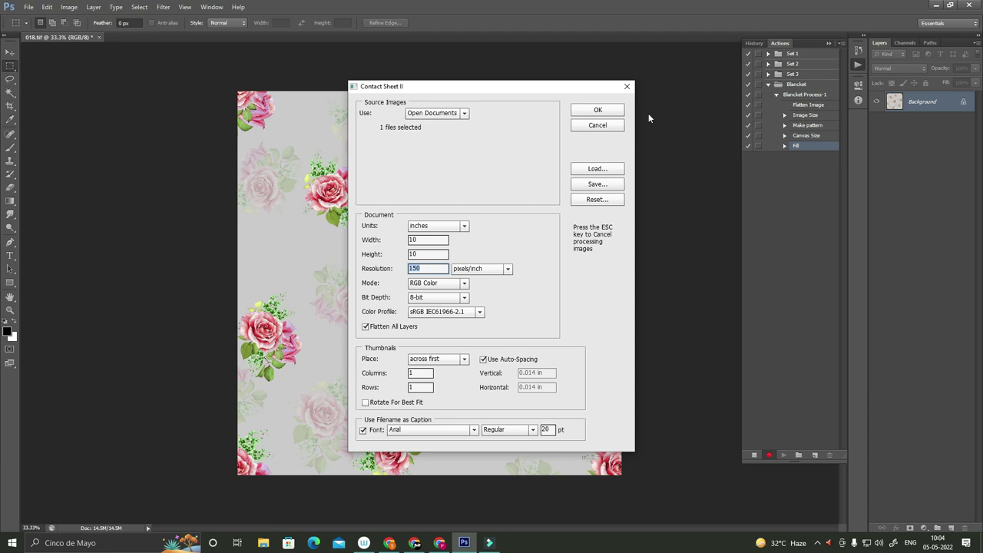
# Generate the contact sheet, copy its 018.tif caption strip, and close it.
pyautogui.click(616, 110)
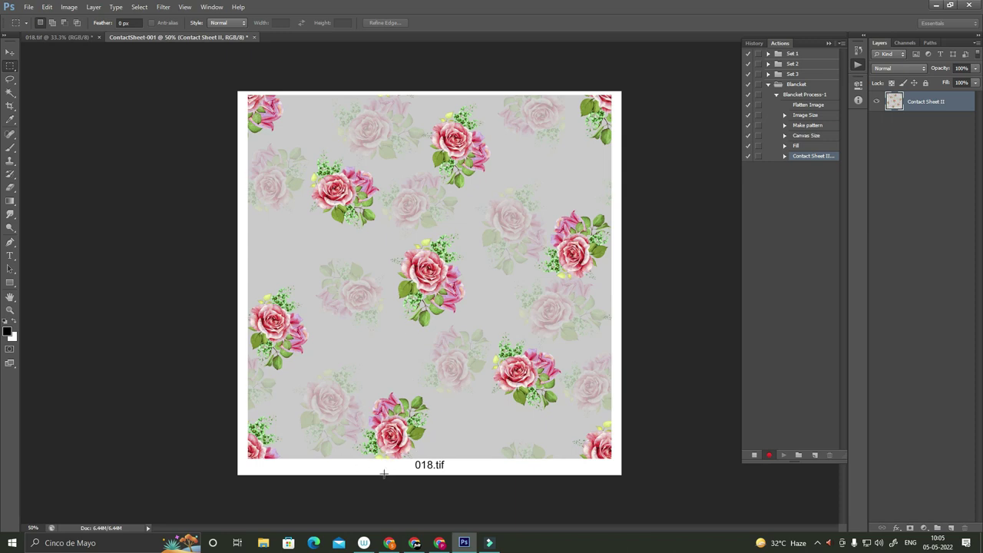
pyautogui.moveTo(296, 460); pyautogui.dragTo(560, 469)
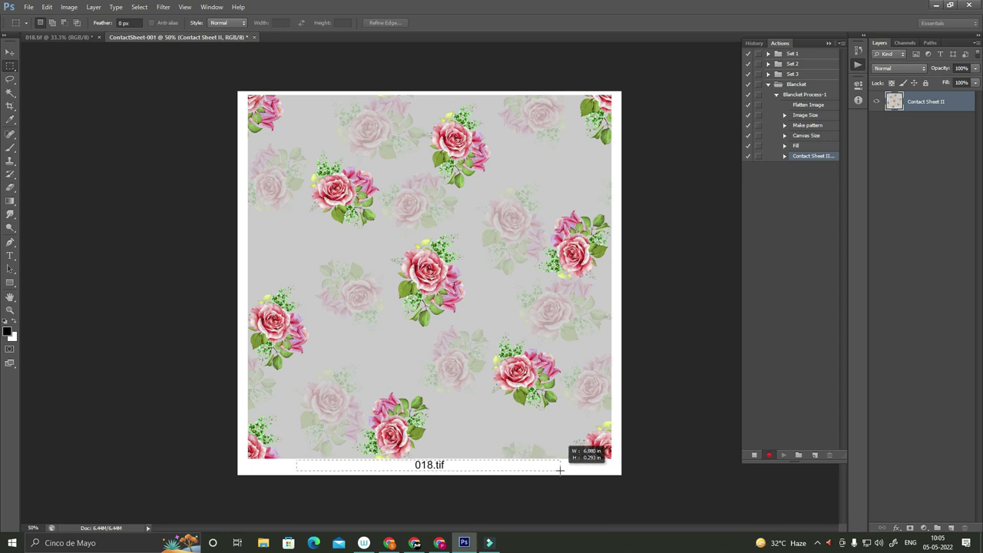
pyautogui.moveTo(561, 468); pyautogui.dragTo(560, 468)
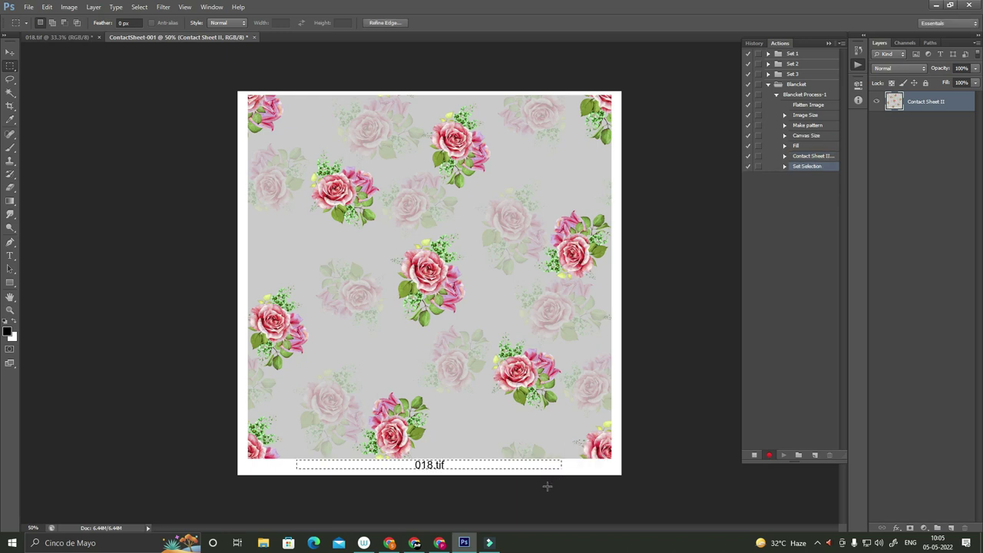
pyautogui.hotkey('ctrl', '+')
pyautogui.hotkey('ctrl', '-')
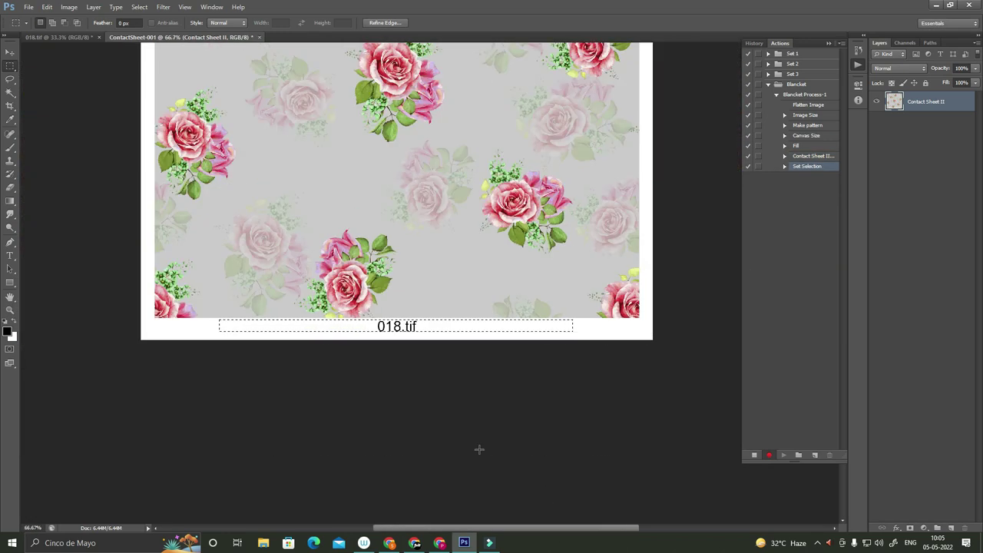
pyautogui.moveTo(232, 319); pyautogui.dragTo(552, 332)
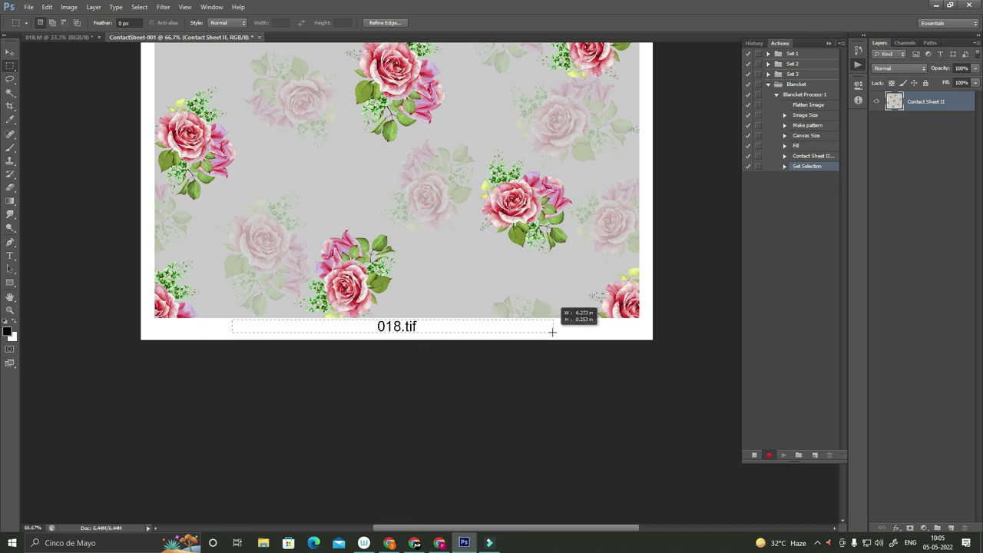
pyautogui.moveTo(552, 332); pyautogui.dragTo(553, 333)
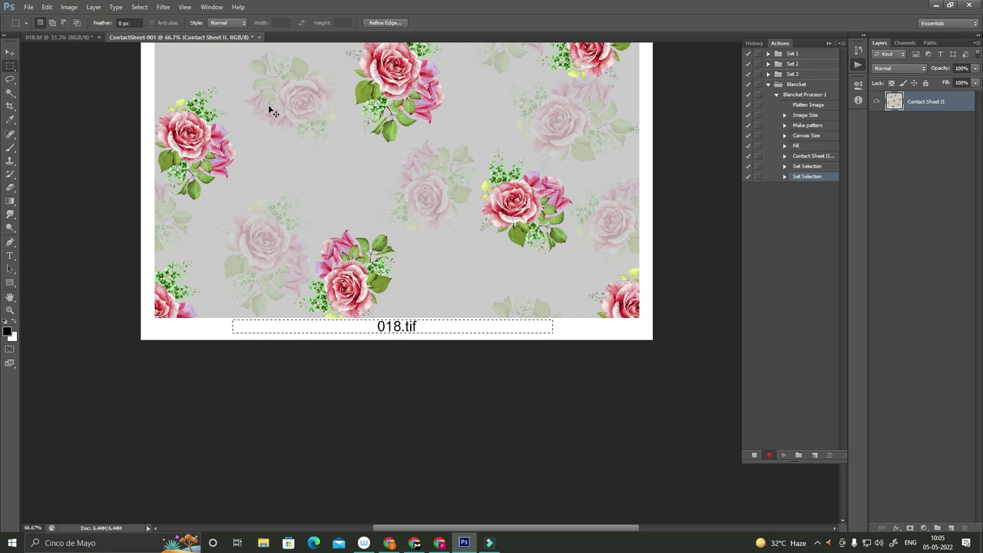
pyautogui.hotkey('ctrl', 'c')
pyautogui.hotkey('ctrl', 'c')
pyautogui.hotkey('ctrl', 'w')
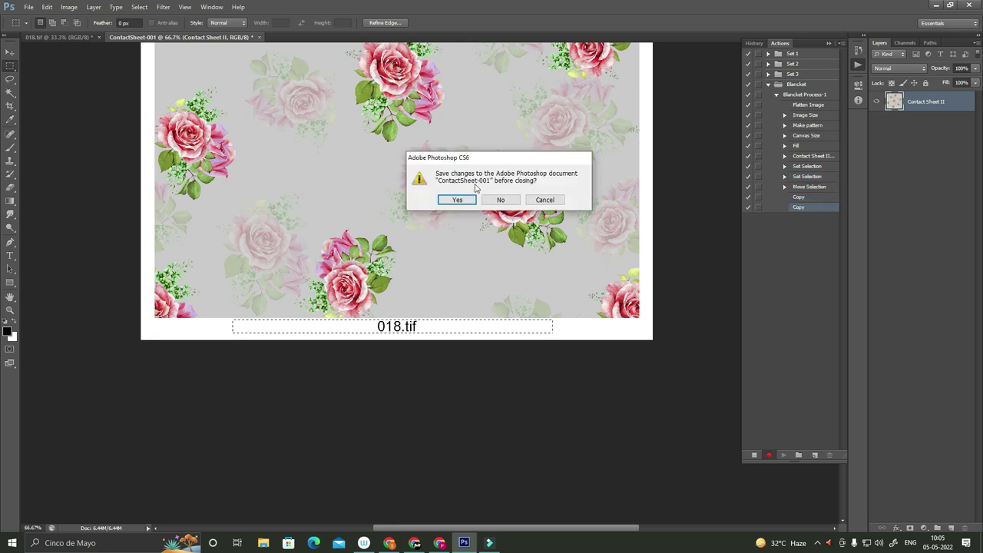
# Discard the contact sheet and paste the caption into 018.tif, rotated 90° clockwise.
pyautogui.click(500, 201)
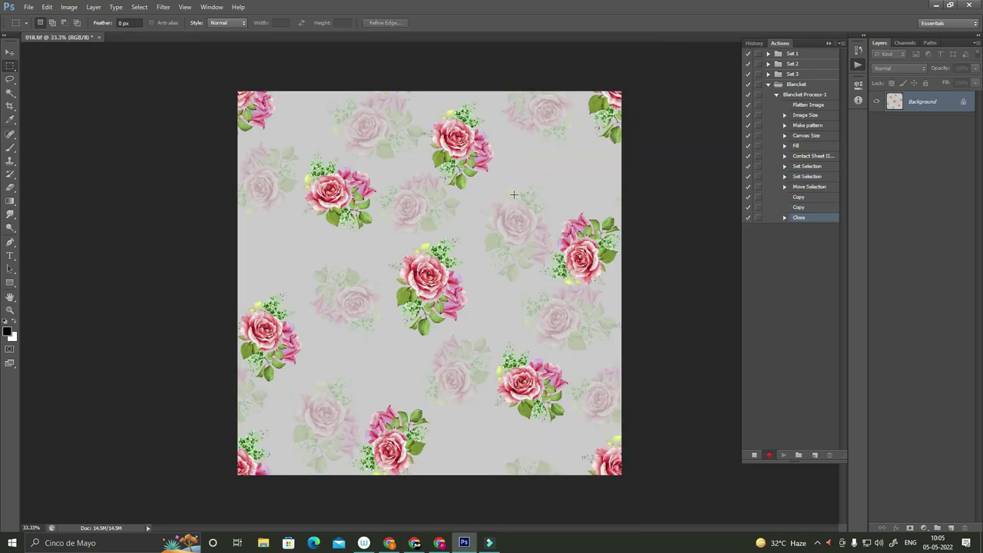
pyautogui.hotkey('ctrl', 'v')
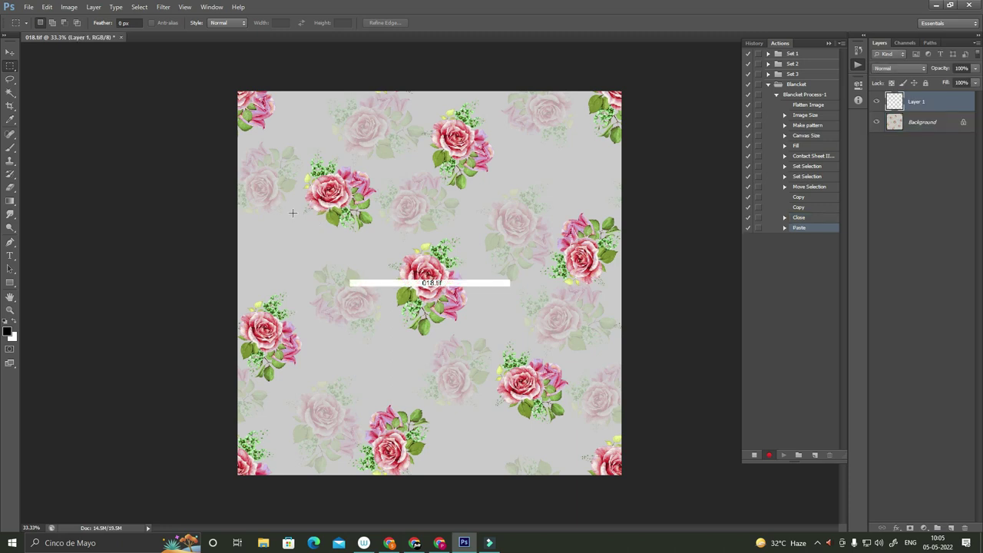
pyautogui.hotkey('alt', 'e')
pyautogui.press('a')
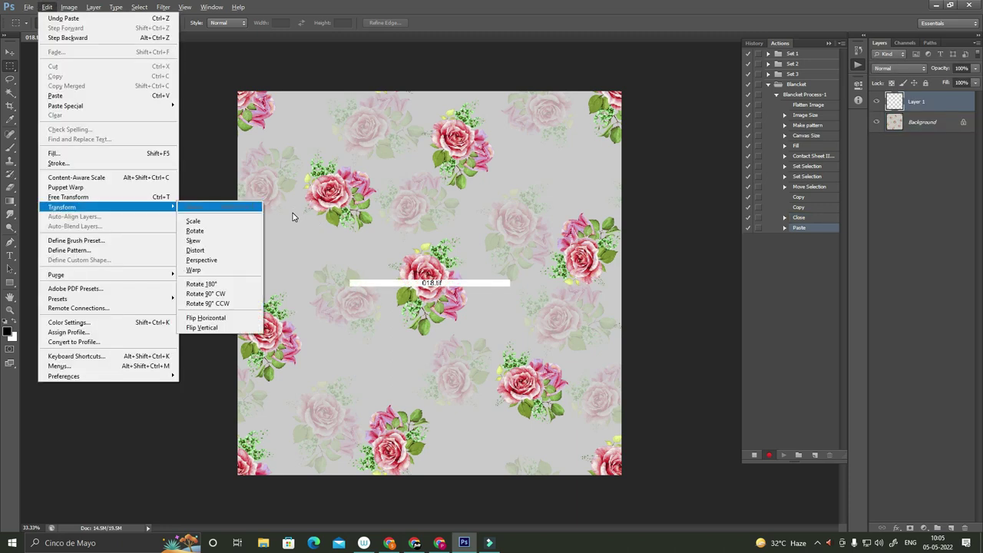
pyautogui.press('9')
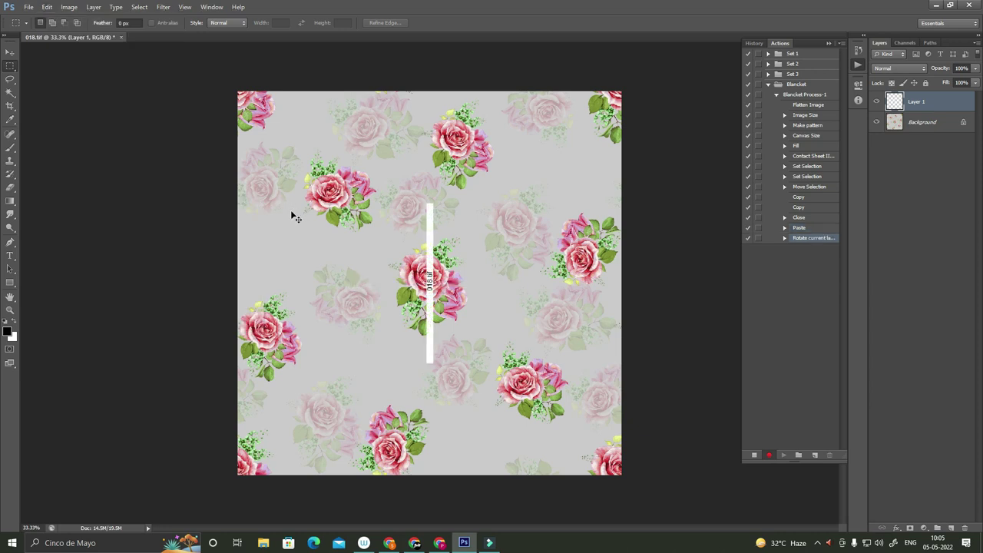
# Select all, copy the rotated caption strip, and delete it from the tile.
pyautogui.hotkey('ctrl', 'a')
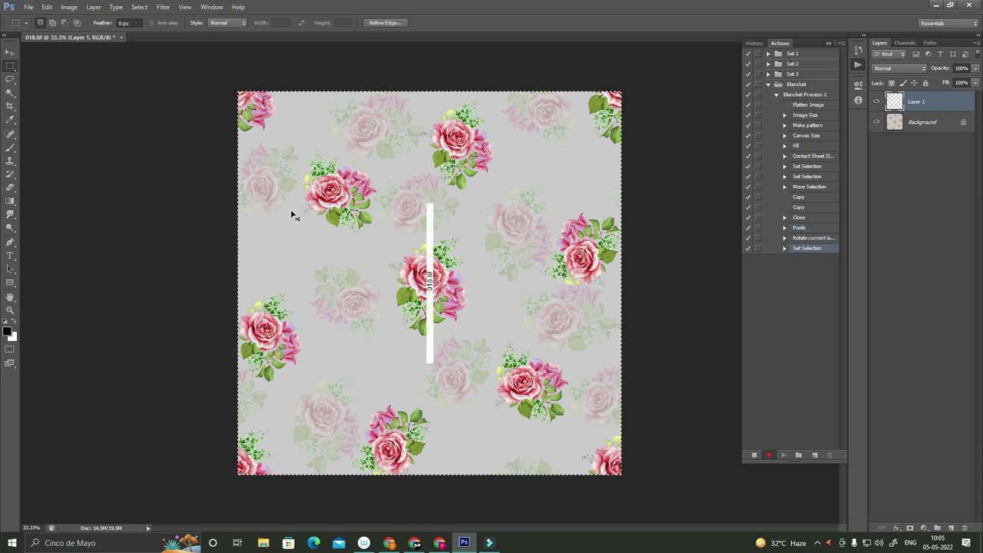
pyautogui.hotkey('ctrl', 'c')
pyautogui.hotkey('ctrl', 'c')
pyautogui.press('Delete')
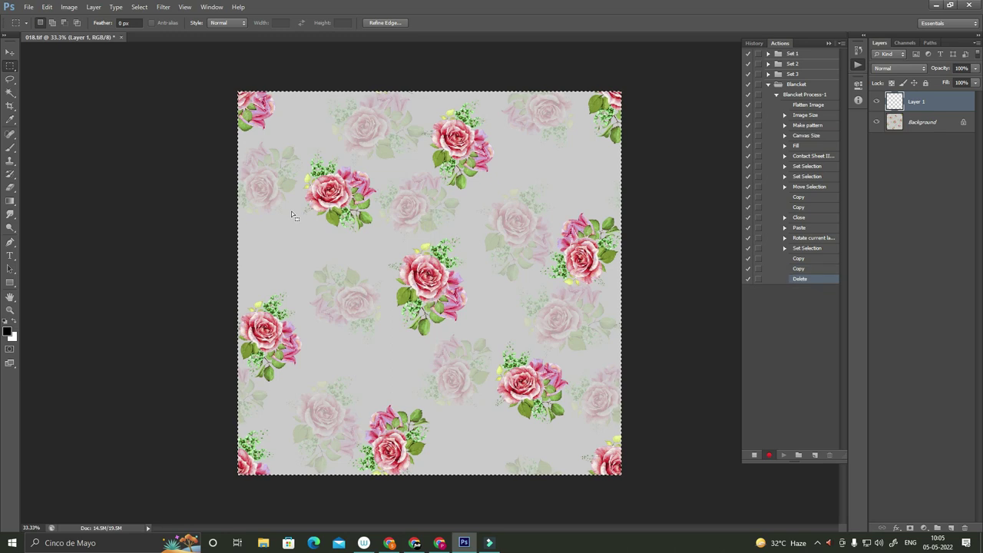
pyautogui.hotkey('alt', 'i')
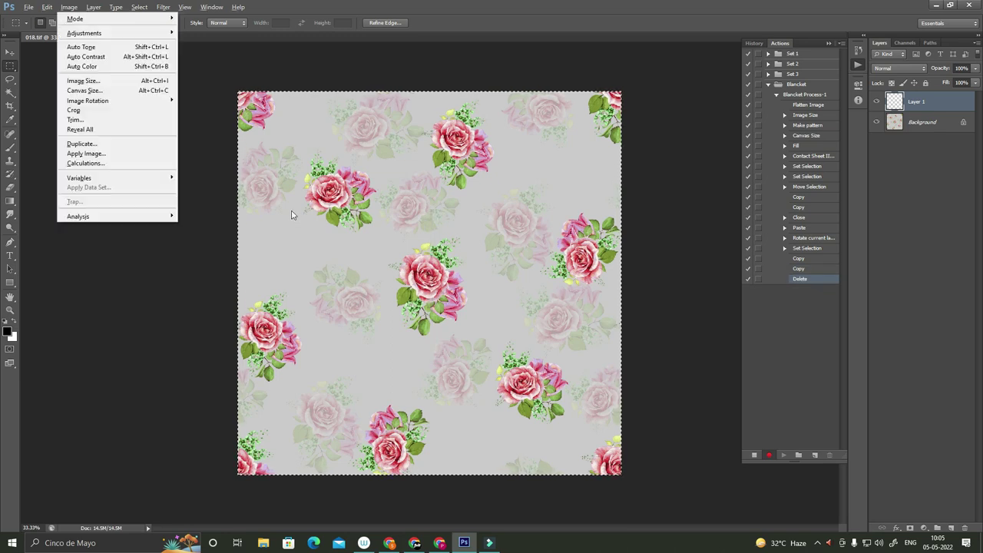
pyautogui.press('s')
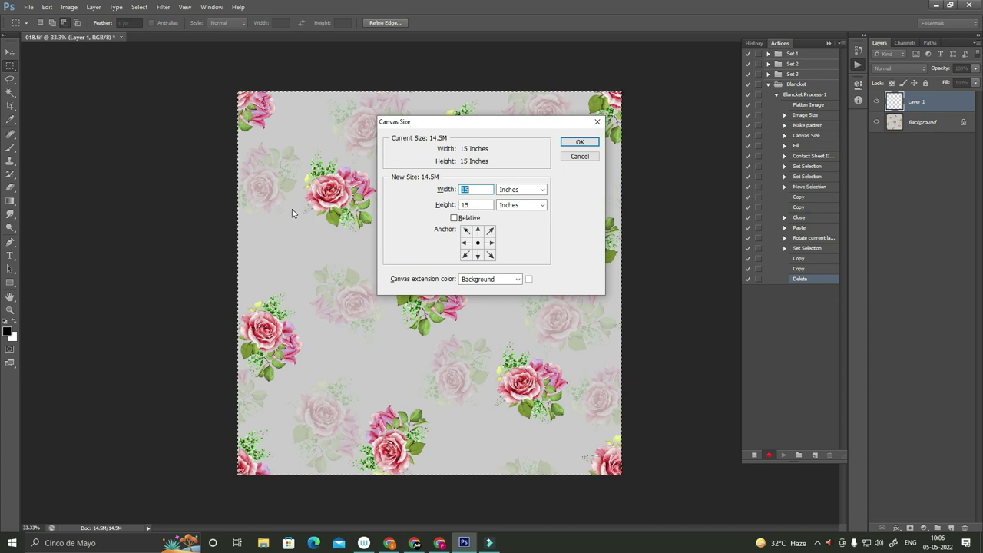
# Trim the 018.tif canvas to 14.75 × 14.75 in.
pyautogui.write('14.75')
pyautogui.press('Tab')
pyautogui.press('Tab')
pyautogui.write('14.75')
pyautogui.press('Return')
pyautogui.press('Return')
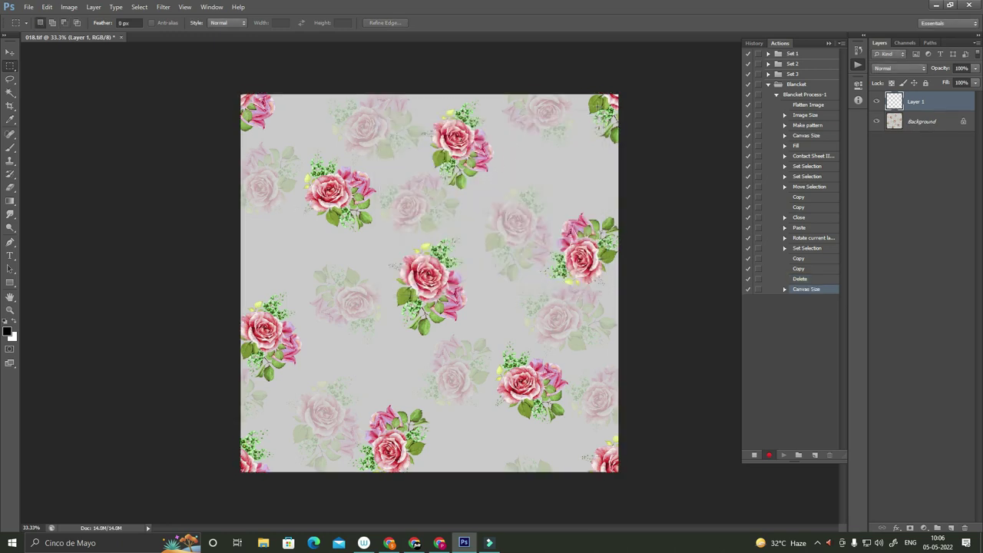
# Paste the vertical caption strip along the right edge and flatten the image.
pyautogui.moveTo(618, 89); pyautogui.dragTo(710, 500)
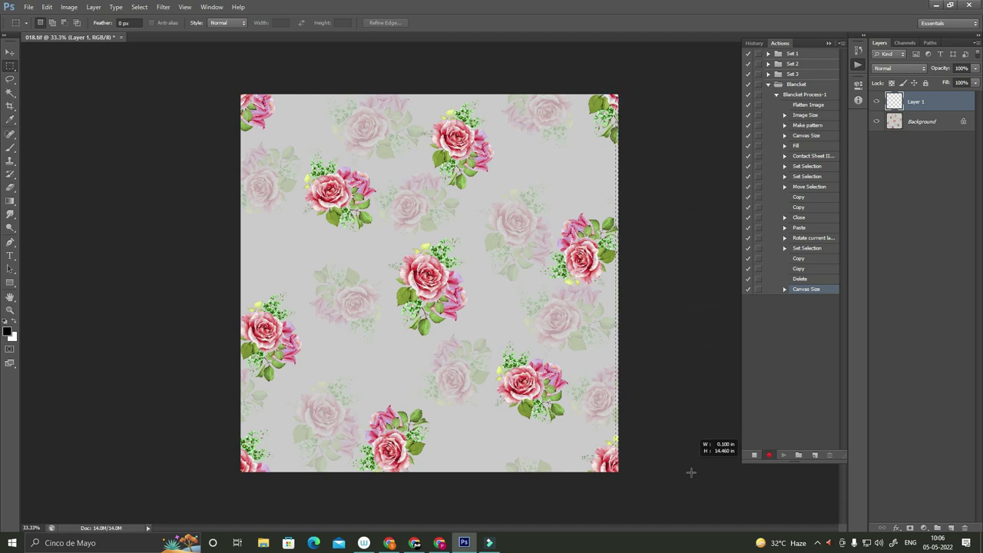
pyautogui.hotkey('ctrl', 'v')
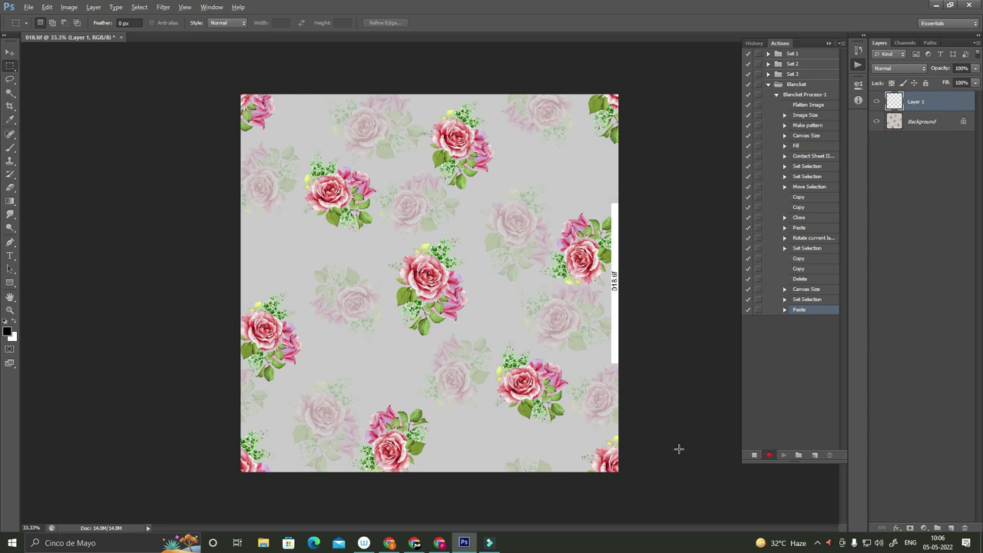
pyautogui.hotkey('alt', 'l')
pyautogui.press('f')
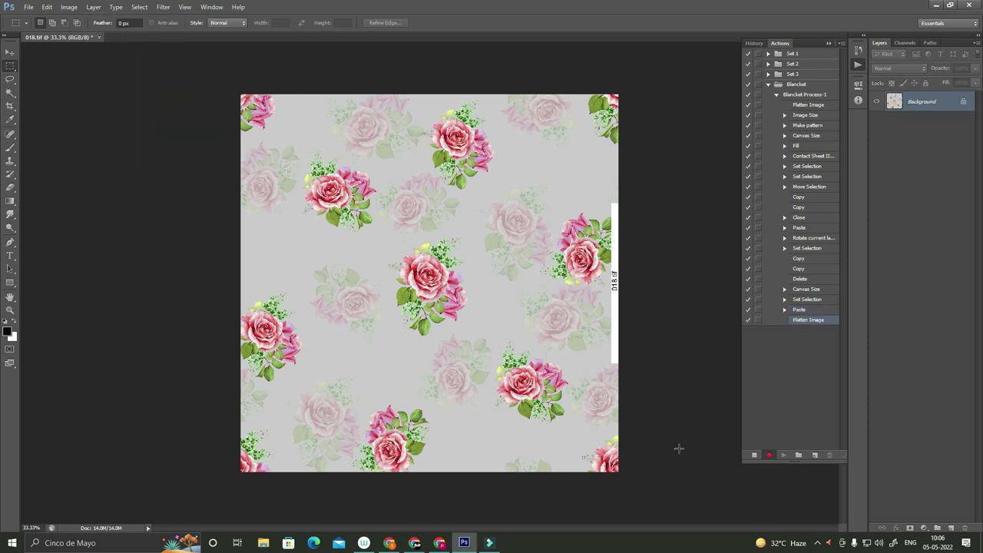
# Restore the canvas to 15 × 15 in and close 018.tif without saving.
pyautogui.hotkey('alt', 'i')
pyautogui.write('s15')
pyautogui.press('Tab')
pyautogui.press('Tab')
pyautogui.write('15')
pyautogui.press('Return')
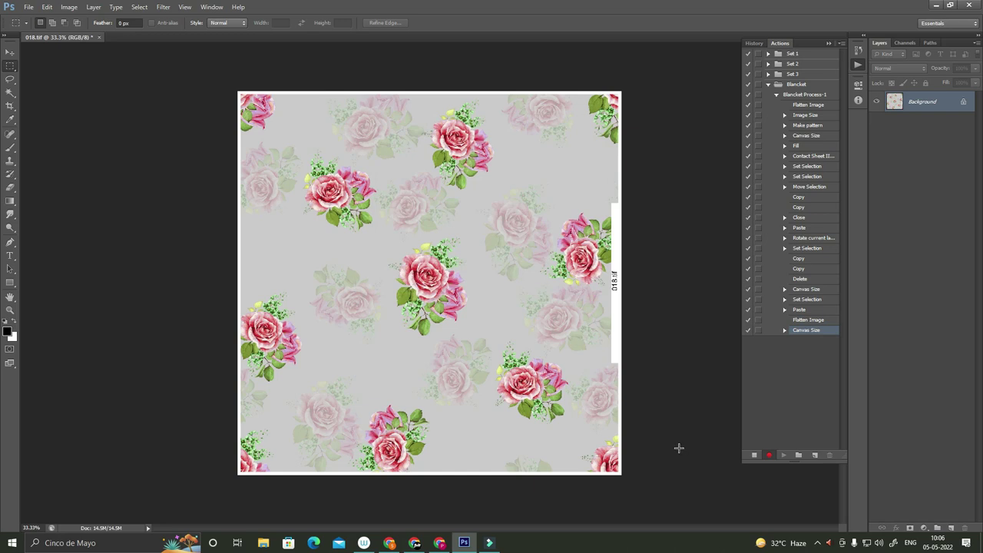
pyautogui.hotkey('ctrl', 'w')
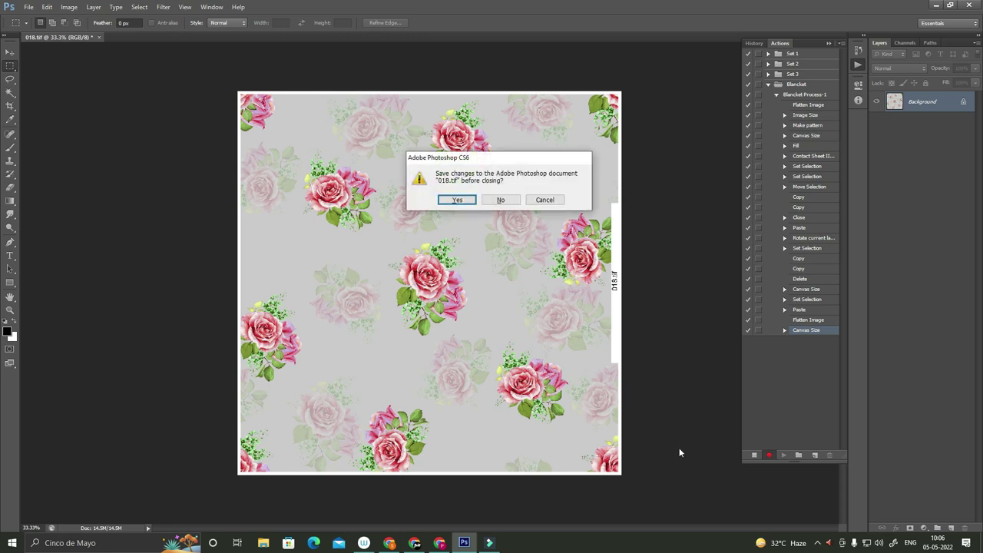
pyautogui.press('n')
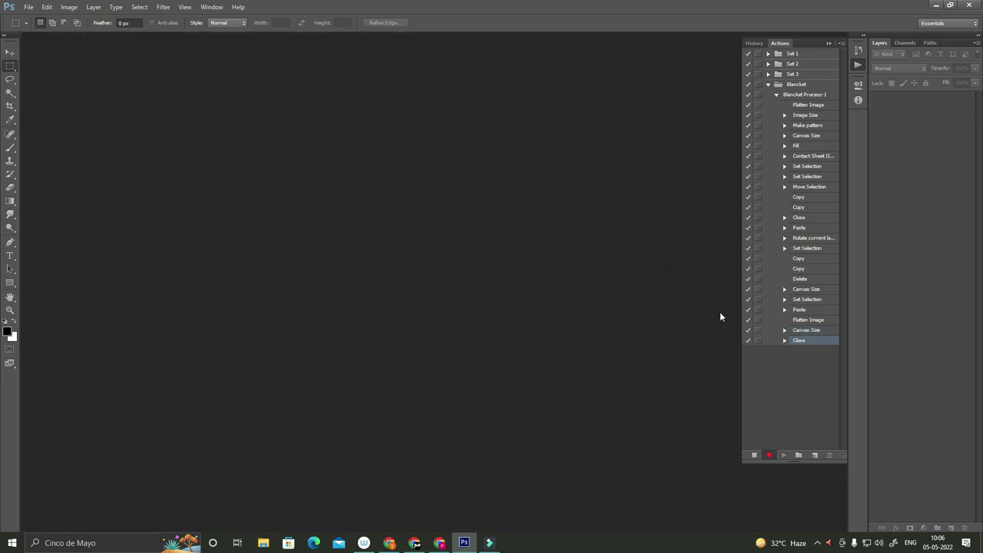
# Stop recording Blancket Process-1 and delete file 018 from the Blancket folder.
pyautogui.click(754, 455)
pyautogui.hotkey('ctrl', 'o')
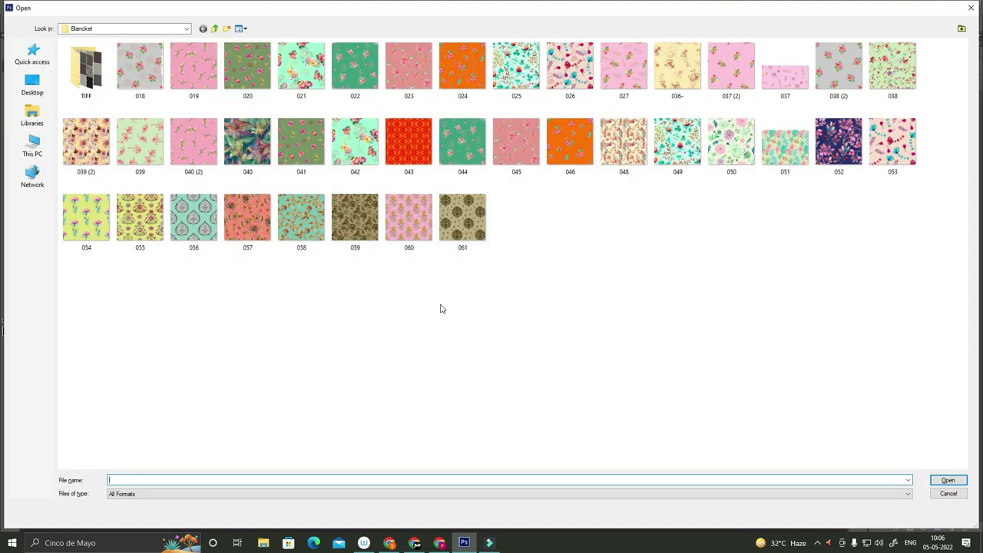
pyautogui.click(138, 69)
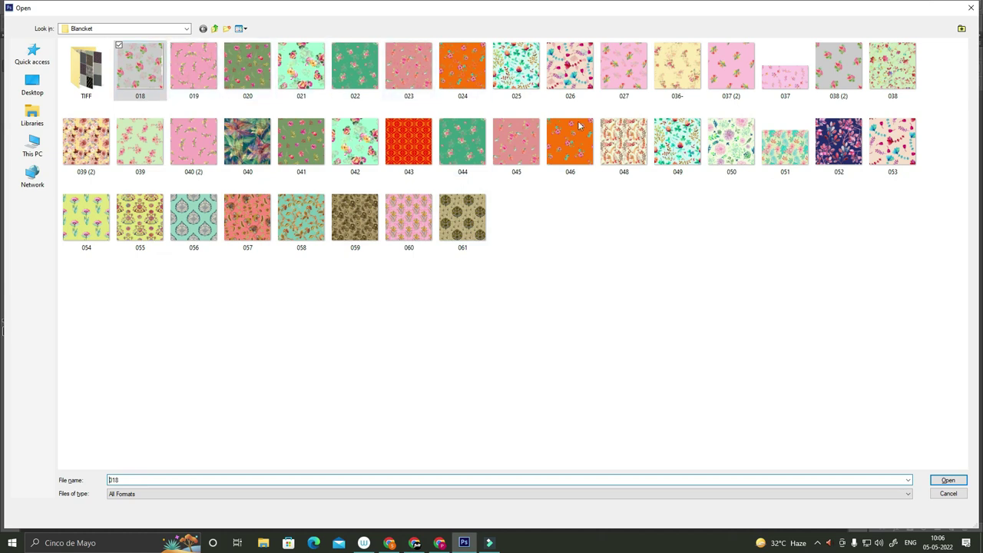
pyautogui.click(148, 83)
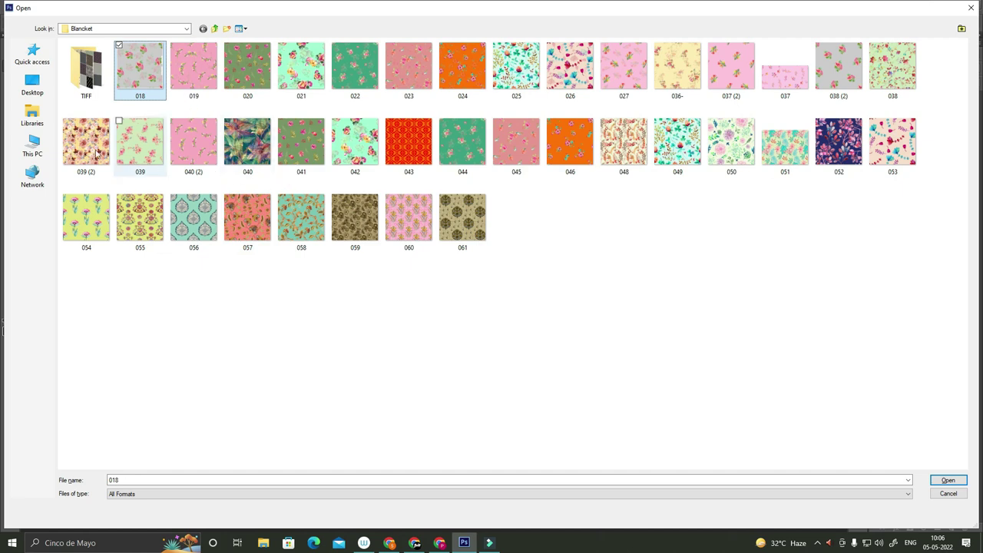
pyautogui.press('Delete')
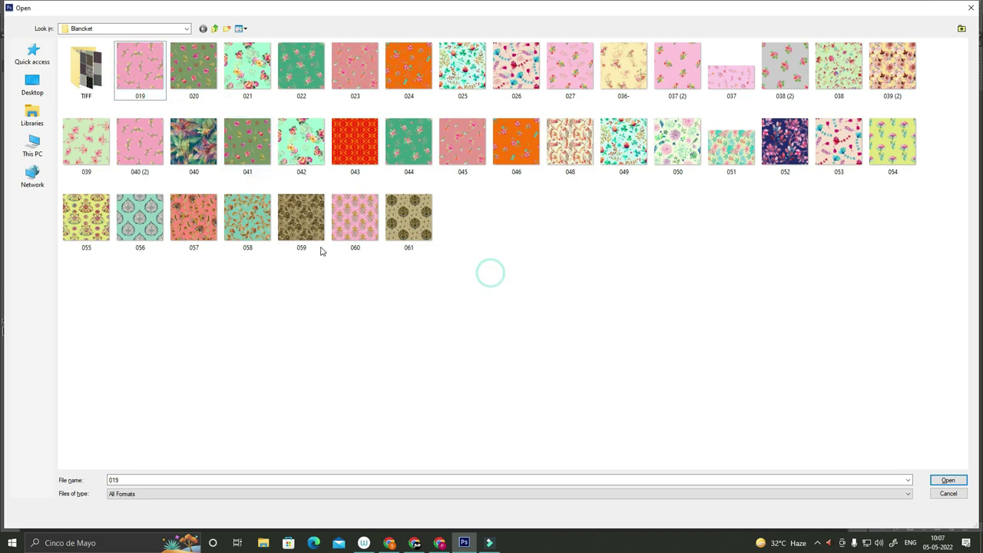
pyautogui.press('BackSpace')
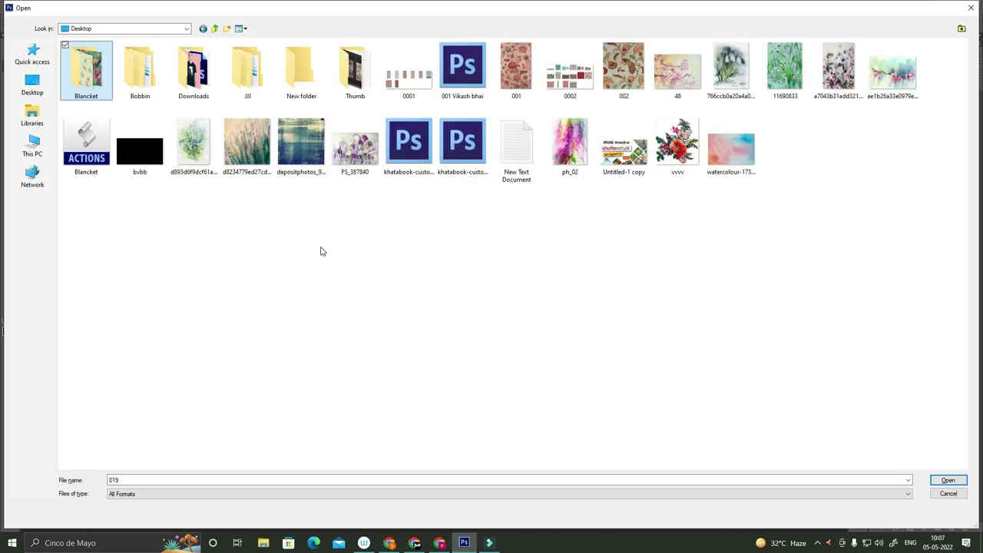
pyautogui.press('Return')
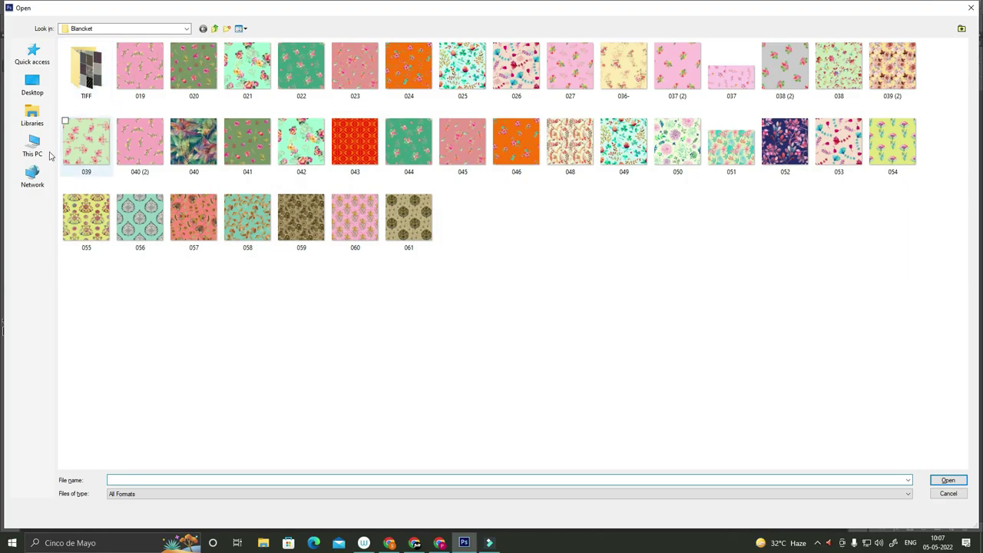
pyautogui.click(46, 152)
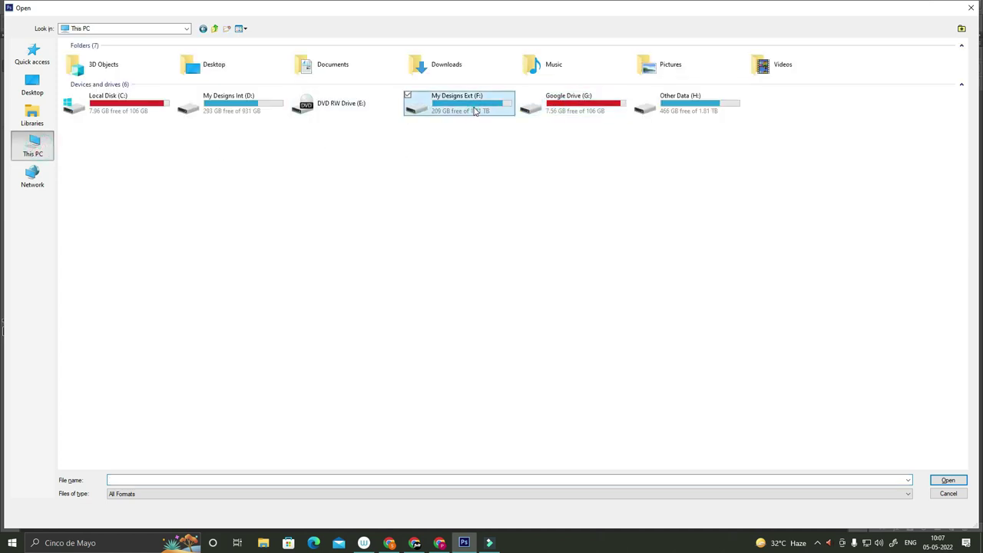
pyautogui.doubleClick(475, 111)
pyautogui.press('Right')
pyautogui.press('Right')
pyautogui.press('Left')
pyautogui.press('Right')
pyautogui.press('Right')
pyautogui.press('Right')
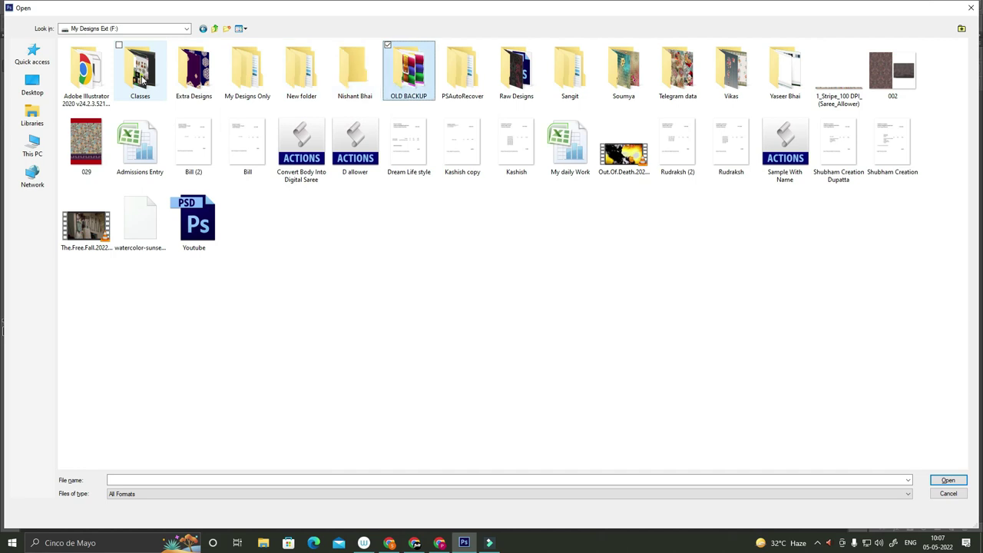
pyautogui.press('Right')
pyautogui.press('Right')
pyautogui.press('Left')
pyautogui.press('Left')
pyautogui.press('Return')
pyautogui.press('Down')
pyautogui.press('Down')
pyautogui.press('Down')
pyautogui.press('Down')
pyautogui.press('Up')
pyautogui.press('Up')
pyautogui.press('Return')
pyautogui.click(142, 77)
pyautogui.press('Right')
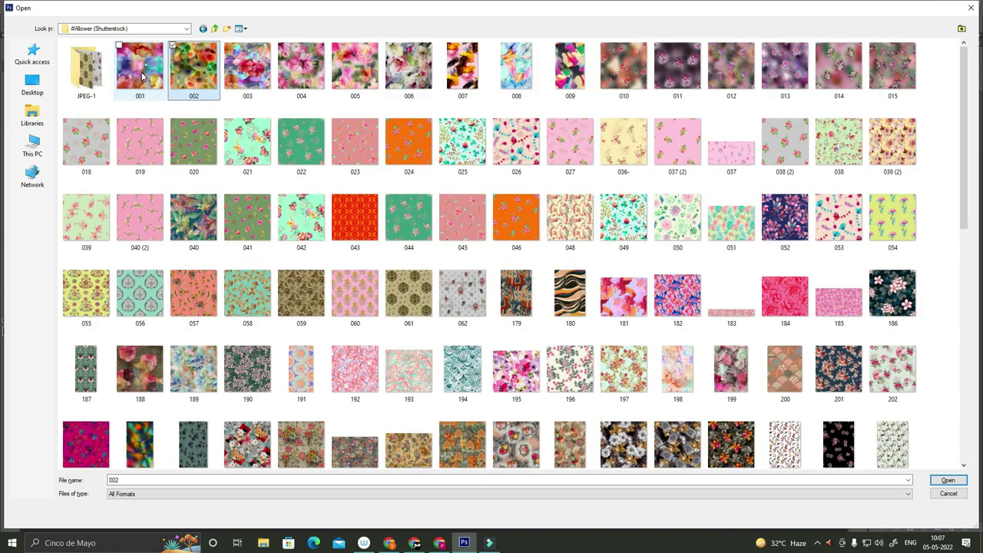
pyautogui.press('Down')
pyautogui.press('Left')
pyautogui.press('Left')
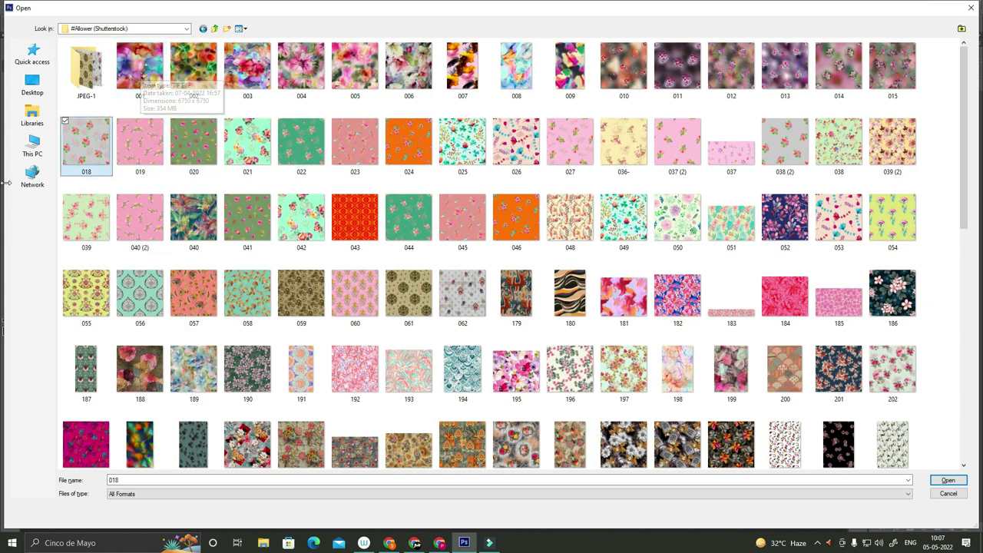
pyautogui.click(33, 85)
pyautogui.press('Right')
pyautogui.press('Down')
pyautogui.press('Return')
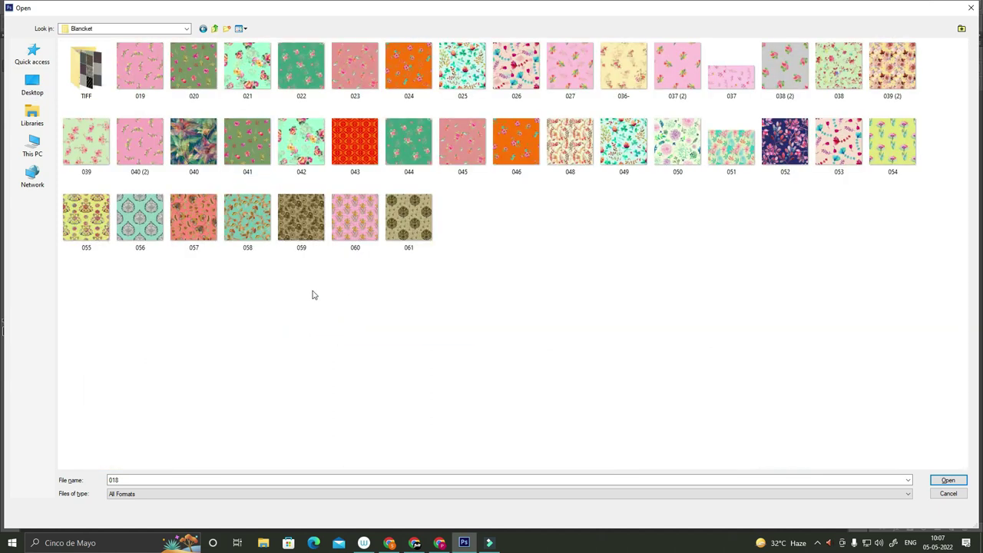
# Select and deselect all Blancket pattern tiles, refreshing the file list several times.
pyautogui.rightClick(371, 374)
pyautogui.click(319, 398)
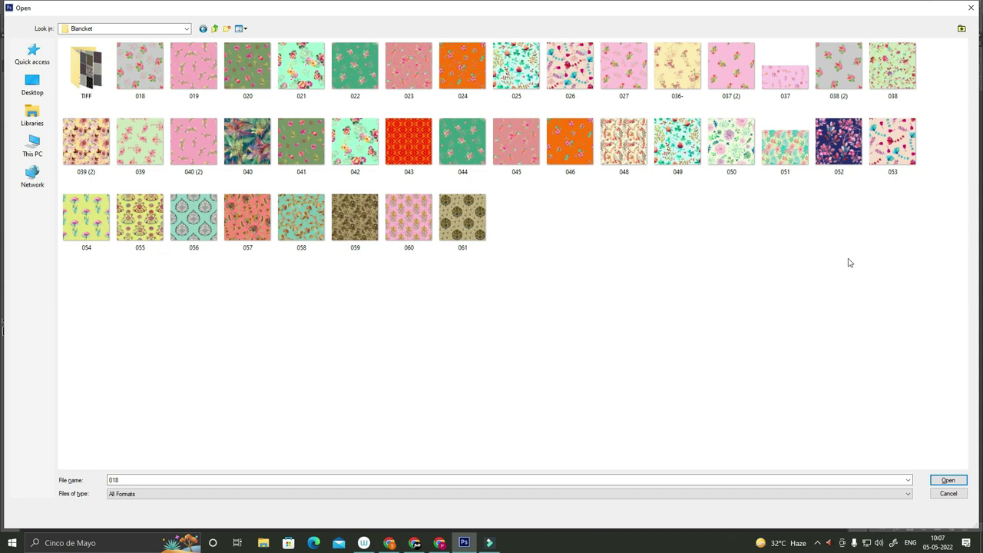
pyautogui.moveTo(936, 291); pyautogui.dragTo(116, 35)
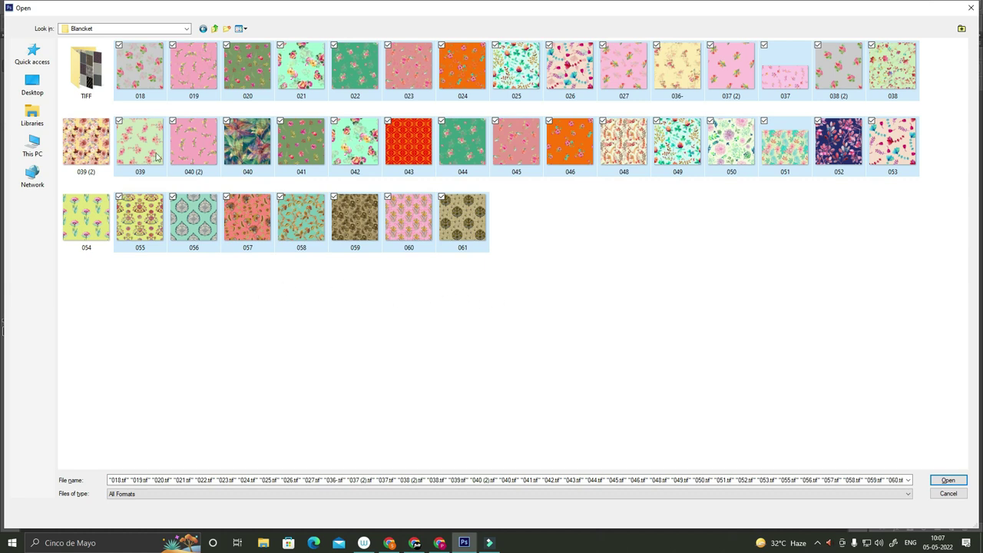
pyautogui.click(345, 322)
pyautogui.click(264, 310)
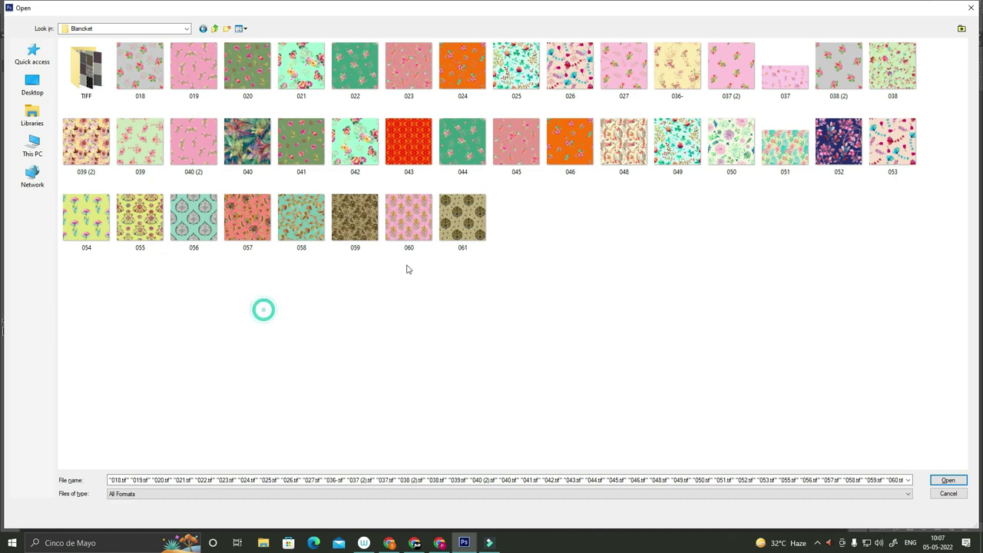
pyautogui.rightClick(514, 307)
pyautogui.click(532, 348)
pyautogui.rightClick(551, 214)
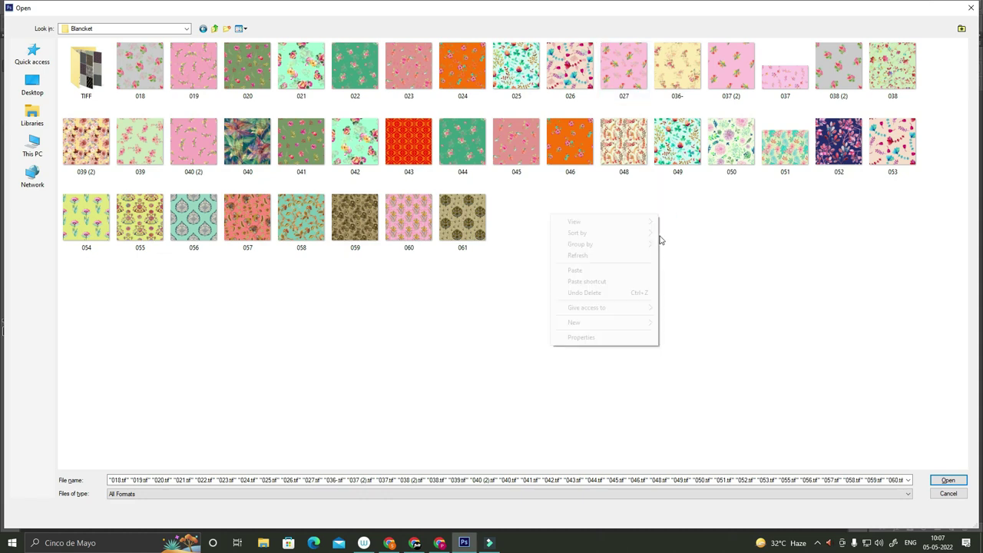
pyautogui.click(599, 258)
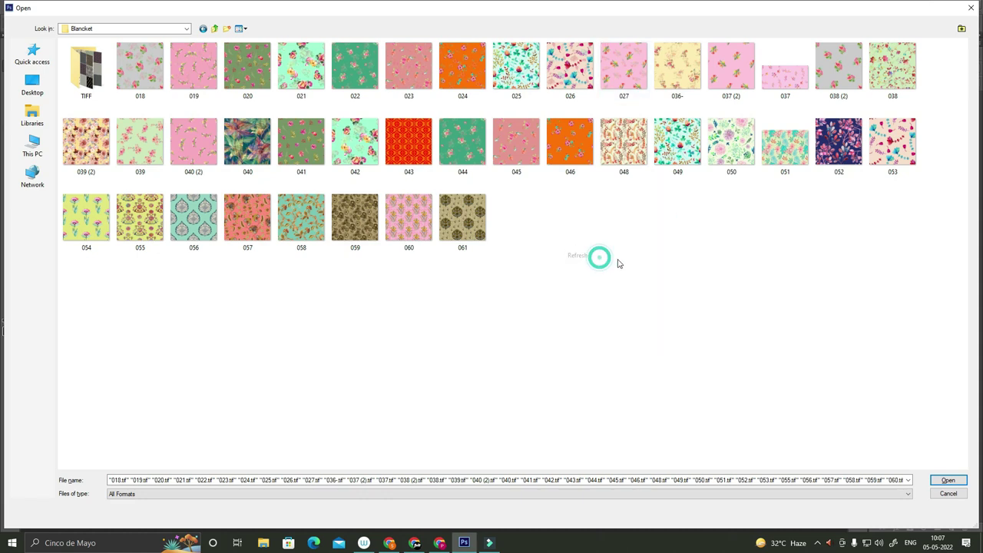
# Select 018, then open the TIFF folder and select all its files.
pyautogui.click(145, 69)
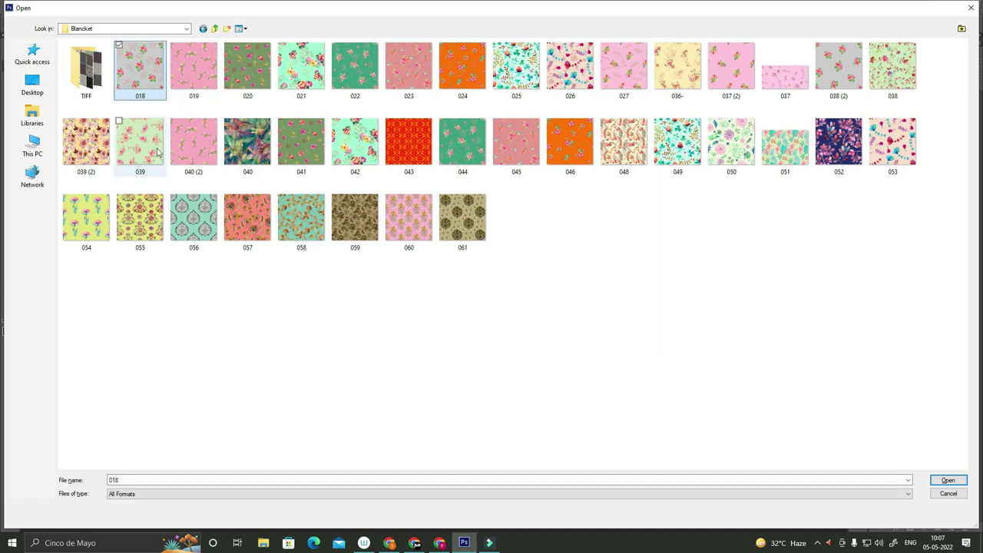
pyautogui.click(86, 82)
pyautogui.doubleClick(87, 83)
pyautogui.click(232, 320)
pyautogui.hotkey('ctrl', 'a')
pyautogui.press('Return')
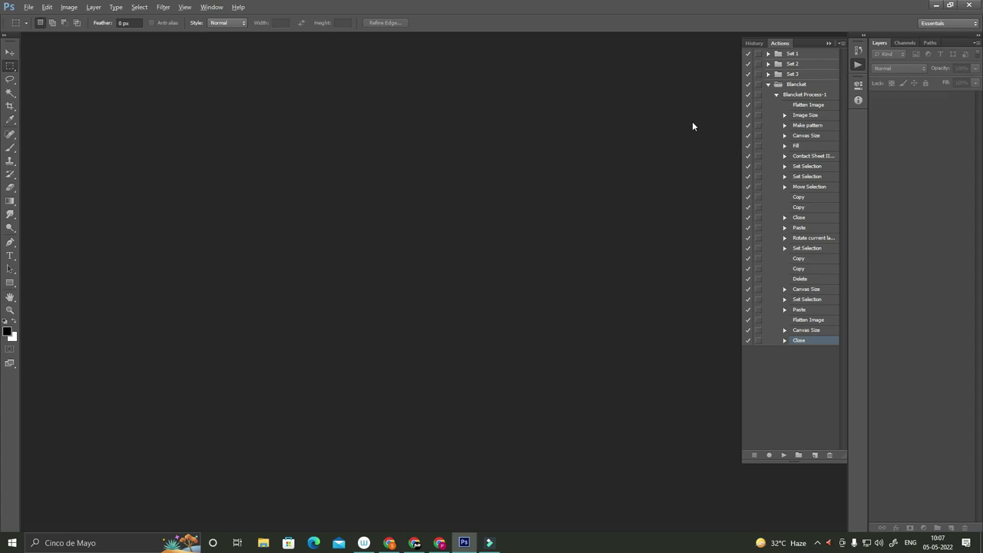
# Launch Image Processor and set its Run Action to the Blancket set's Blancket Process-1.
pyautogui.hotkey('alt', 'f')
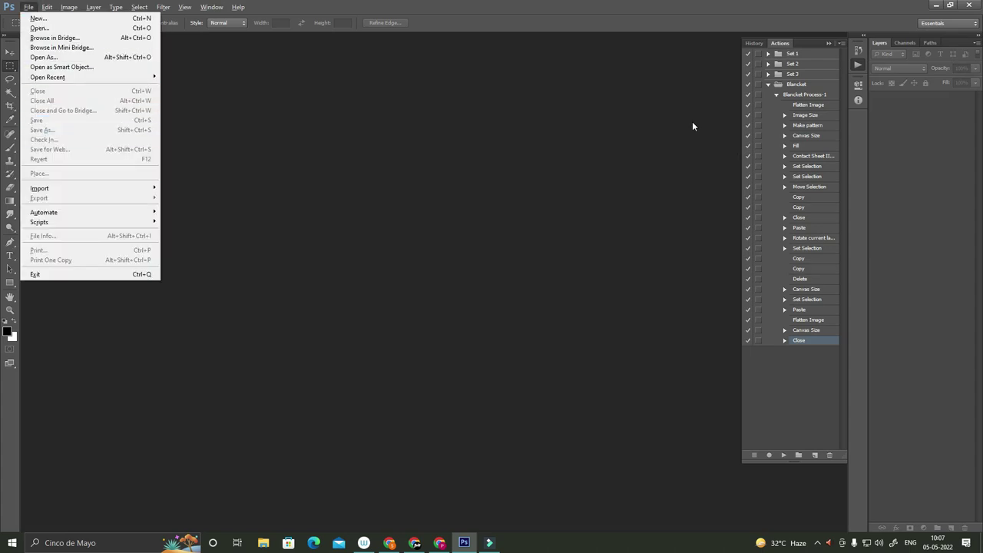
pyautogui.press('Up')
pyautogui.press('Up')
pyautogui.press('Right')
pyautogui.press('Return')
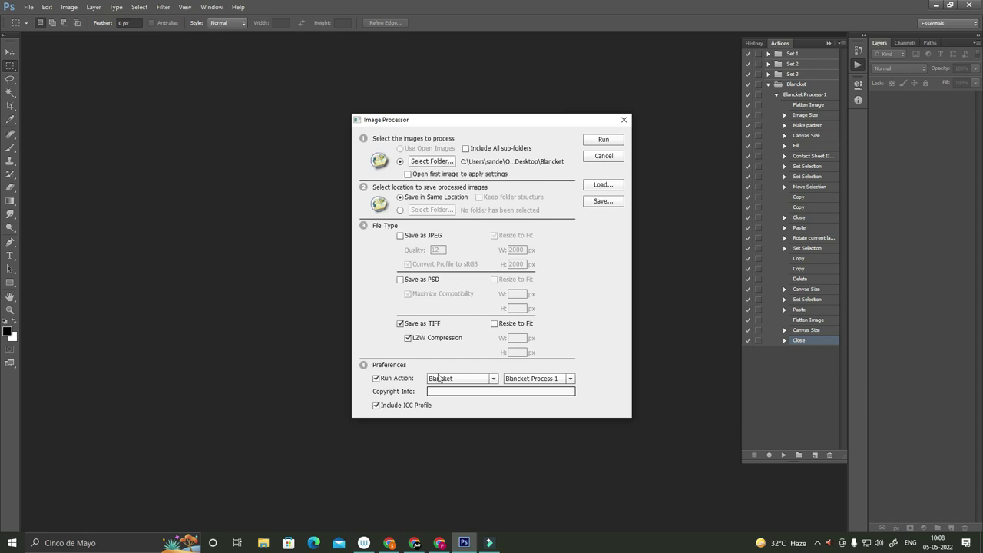
pyautogui.click(493, 378)
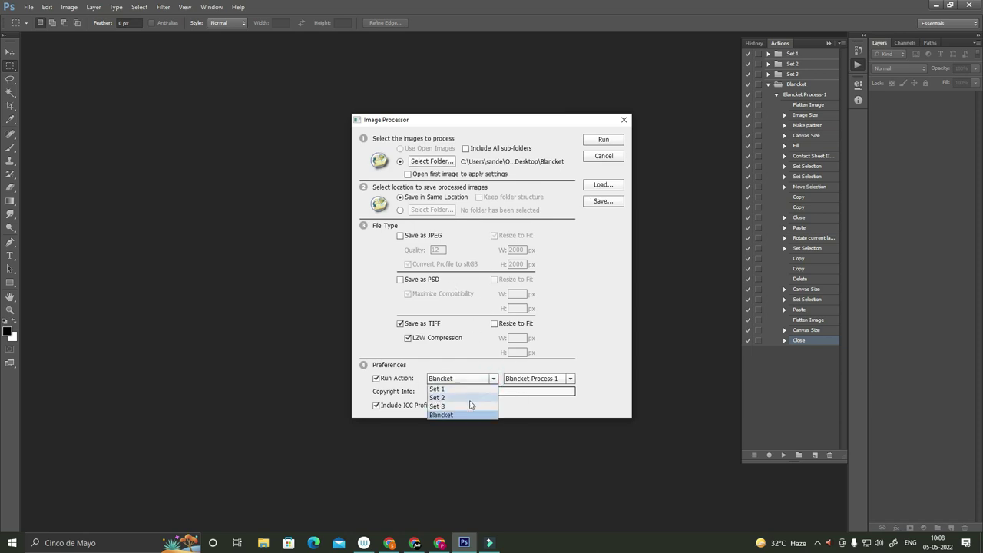
pyautogui.click(459, 414)
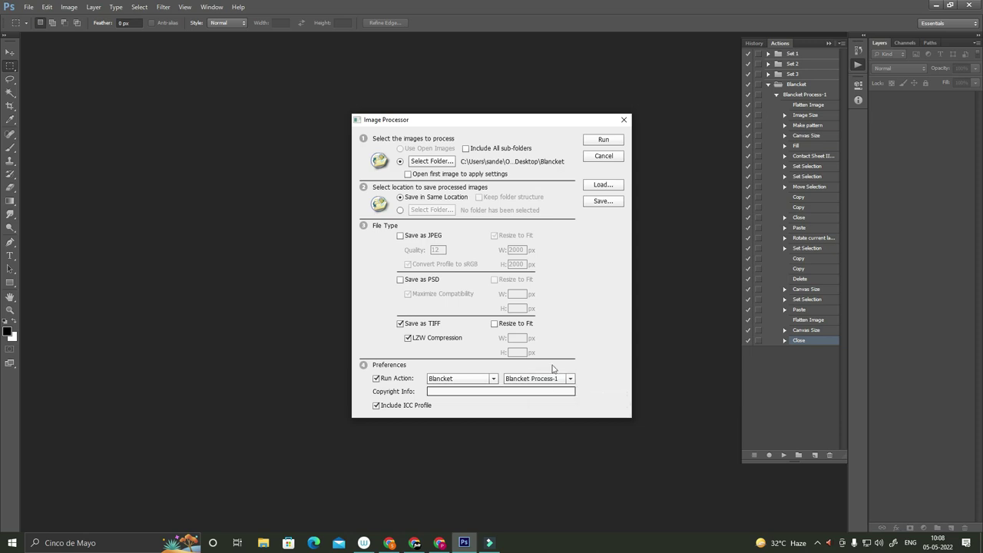
# Run the Blancket batch, declining to save the contact sheet and duplicate 018 document.
pyautogui.click(613, 143)
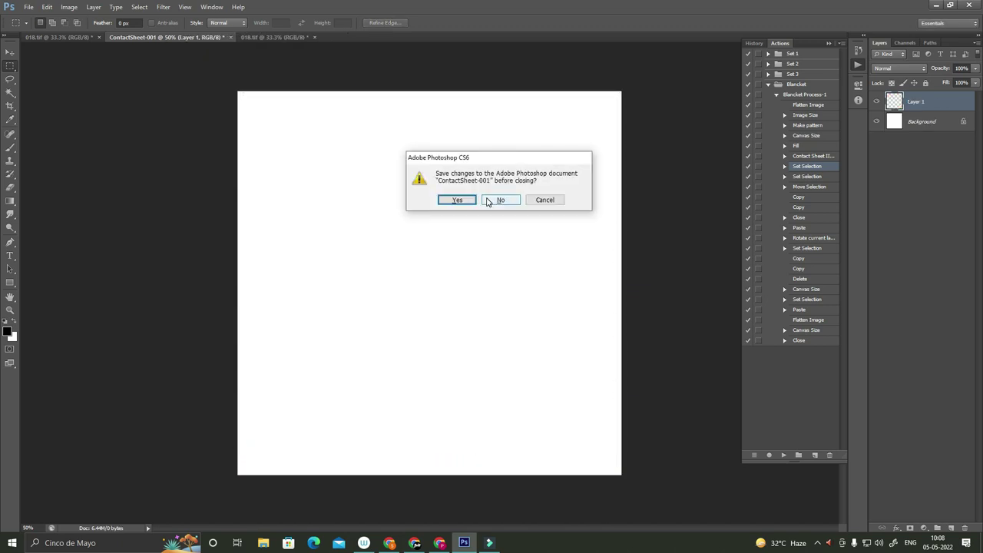
pyautogui.click(486, 198)
pyautogui.click(487, 201)
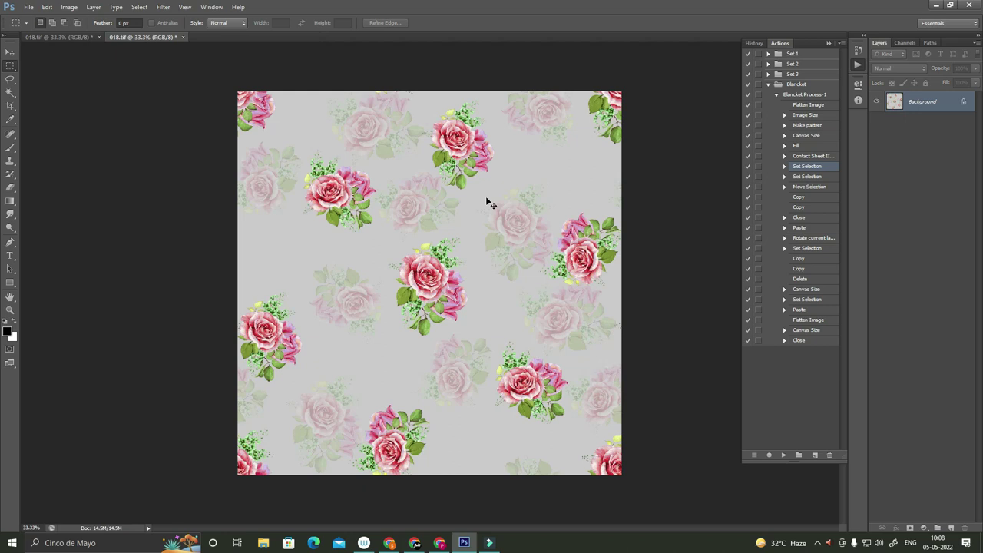
pyautogui.click(487, 199)
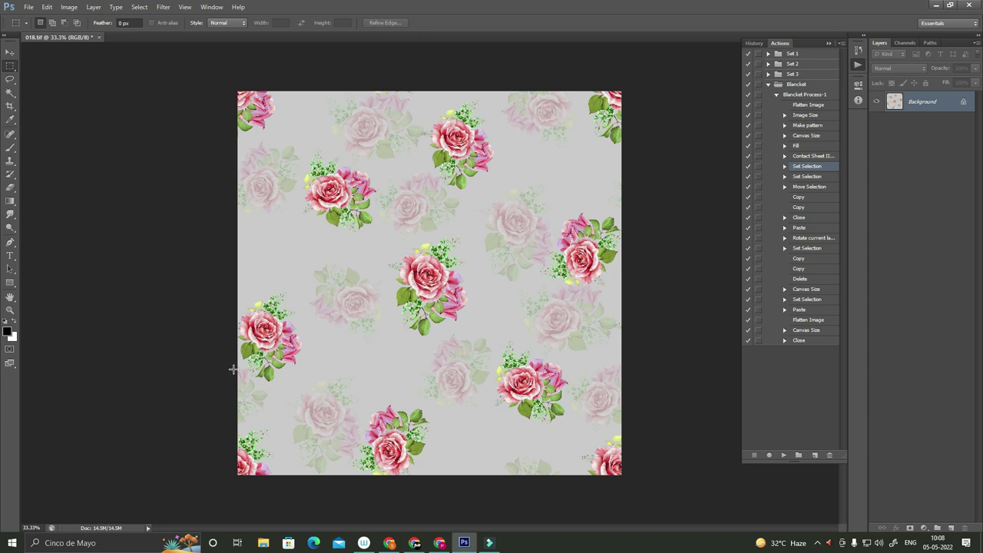
# Fill 018.tif with the black custom pattern, then close it without saving.
pyautogui.hotkey('shift', 'F5')
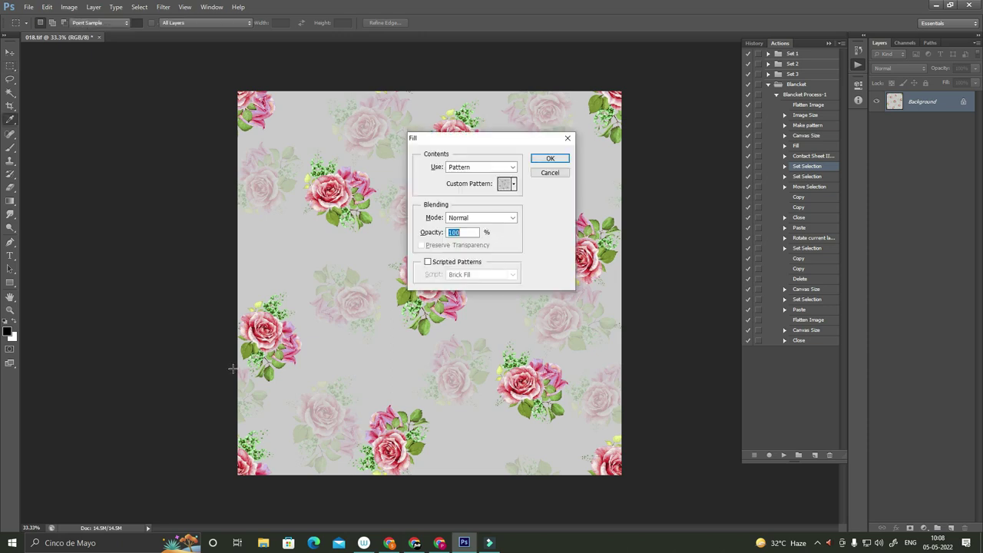
pyautogui.click(513, 185)
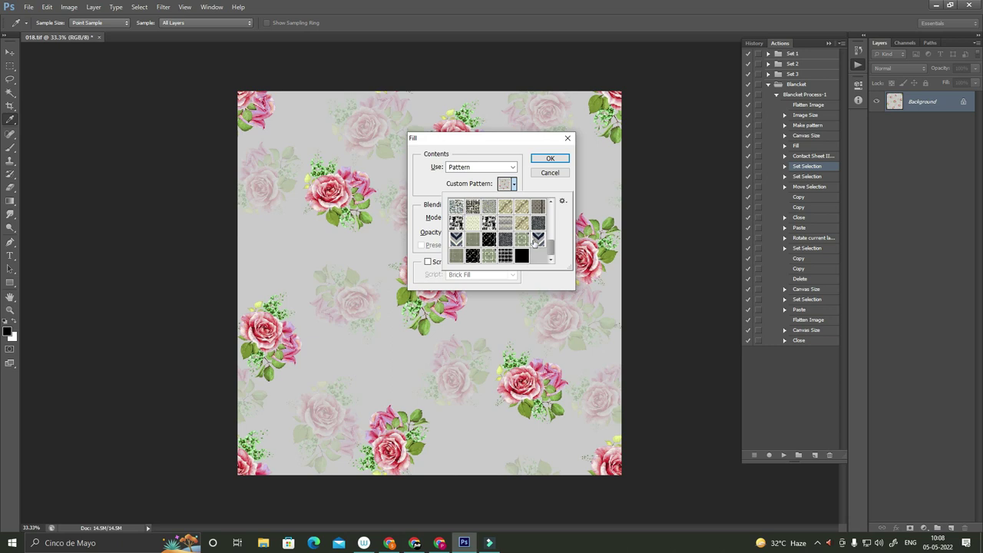
pyautogui.click(522, 257)
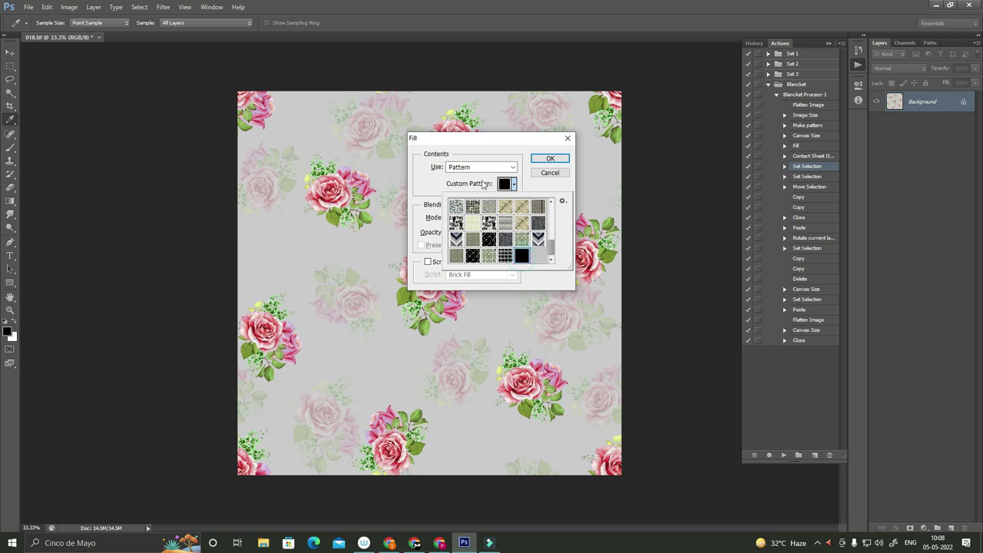
pyautogui.click(550, 158)
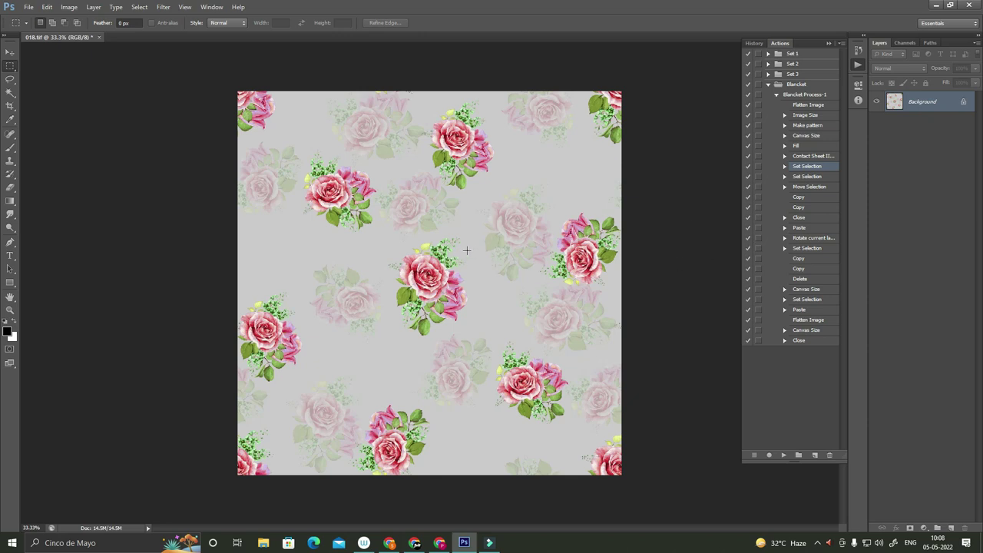
pyautogui.click(503, 199)
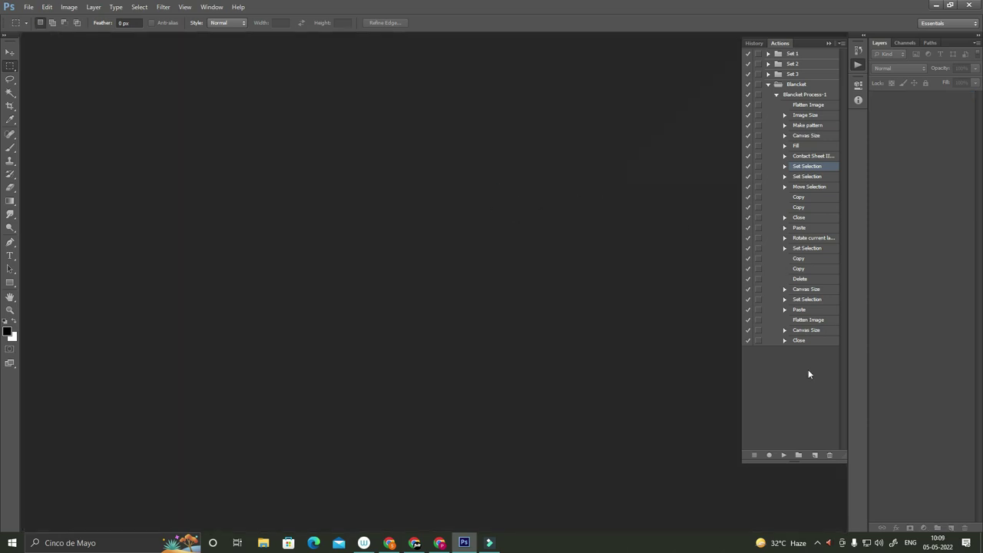
# Rerun the Image Processor batch and dismiss the alert listing files 018–061 unprocessed.
pyautogui.hotkey('alt', 'f')
pyautogui.press('Down')
pyautogui.press('Down')
pyautogui.press('Down')
pyautogui.press('Down')
pyautogui.press('Down')
pyautogui.press('Down')
pyautogui.press('Down')
pyautogui.press('Down')
pyautogui.press('Down')
pyautogui.press('Right')
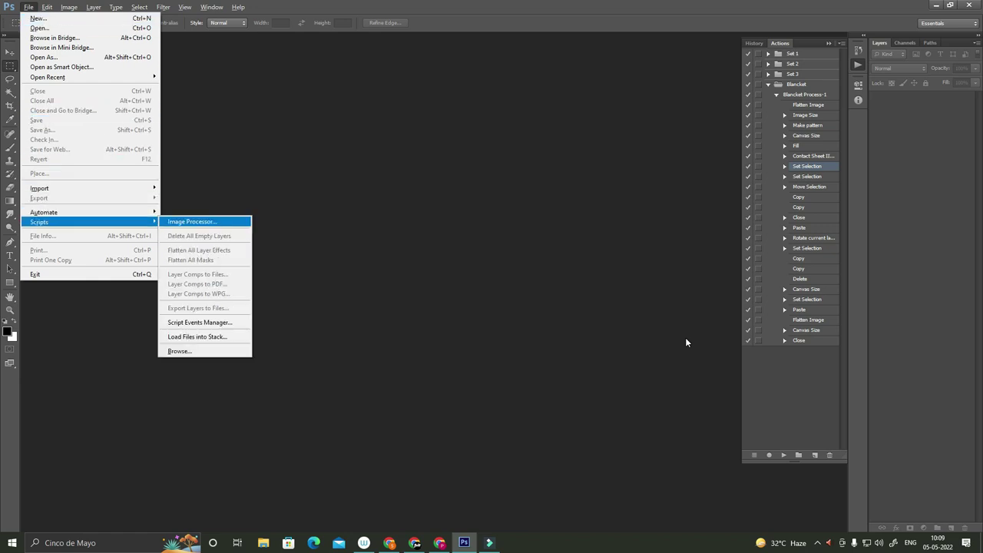
pyautogui.press('Return')
pyautogui.click(598, 142)
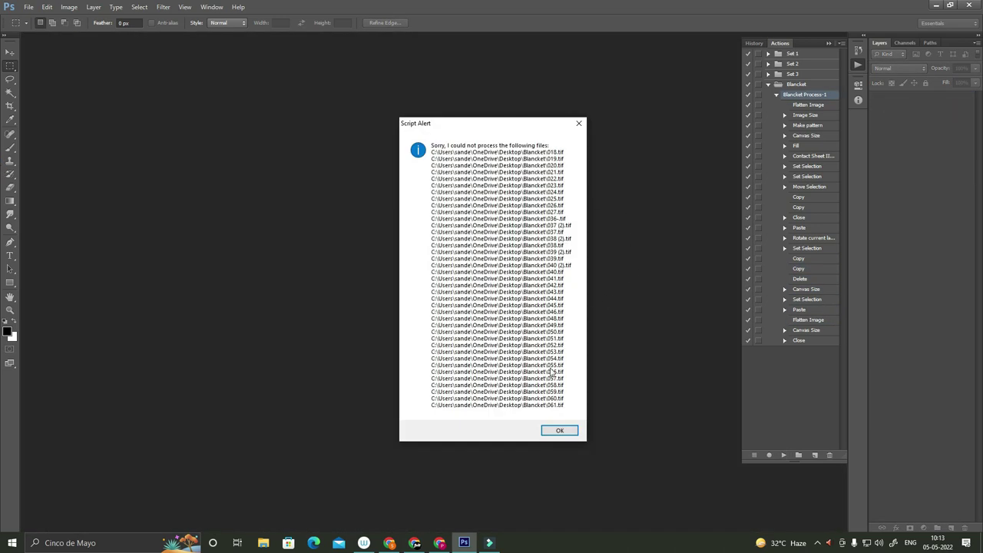
pyautogui.click(557, 431)
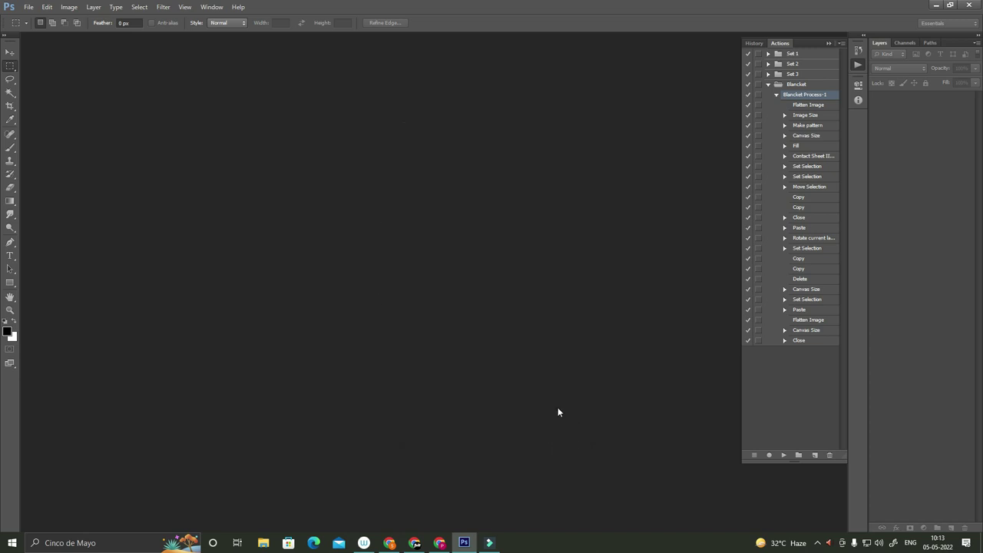
pyautogui.hotkey('ctrl', 'o')
# Open the 019, 042 and 061 pattern tiles from the Blancket folder.
pyautogui.click(150, 74)
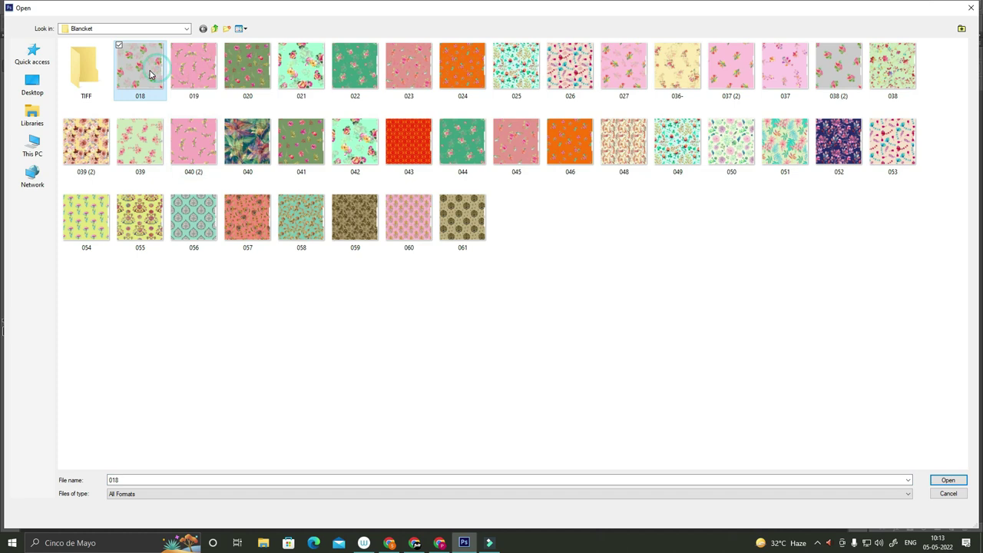
pyautogui.click(202, 80)
pyautogui.keyDown('ctrl'); pyautogui.click(354, 146); pyautogui.keyUp('ctrl')
pyautogui.press('Return')
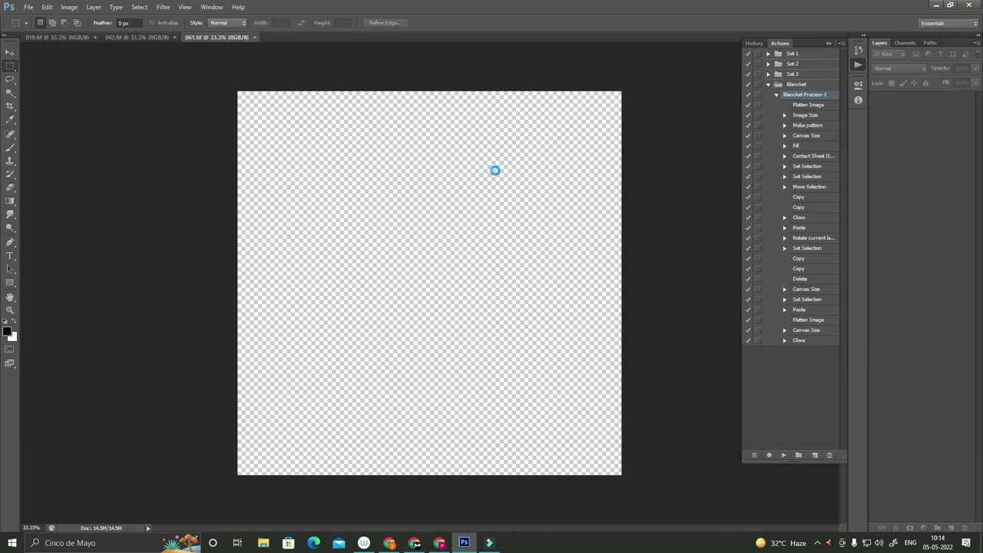
# Zoom to inspect the 061, 042 and 019 tiles, closing each in turn.
pyautogui.hotkey('ctrl', '+')
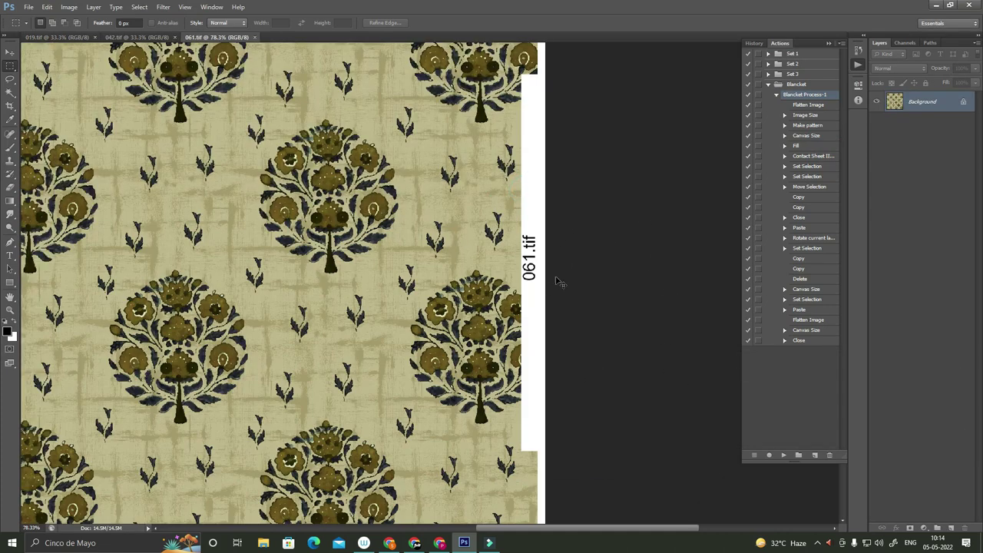
pyautogui.hotkey('ctrl', '-')
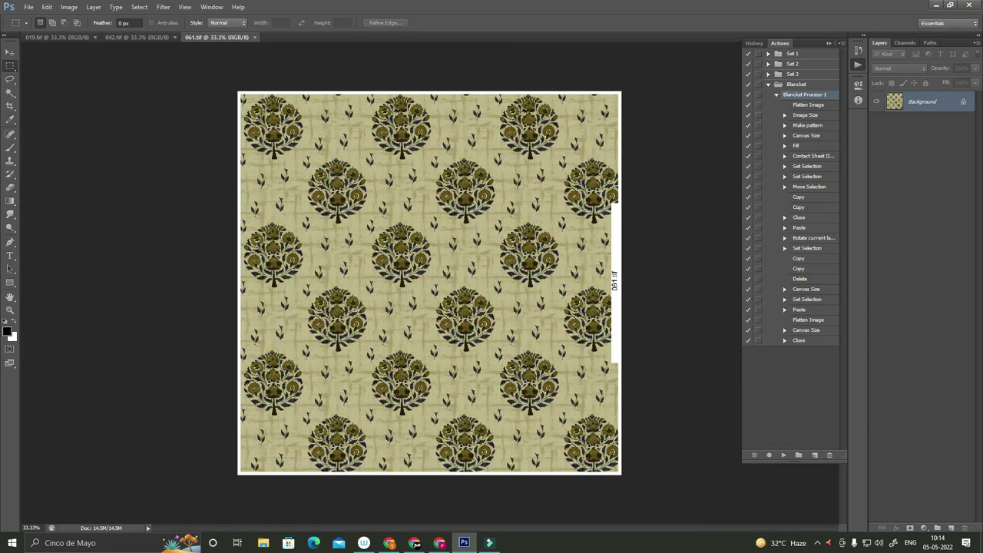
pyautogui.scroll(5, 637, 346)
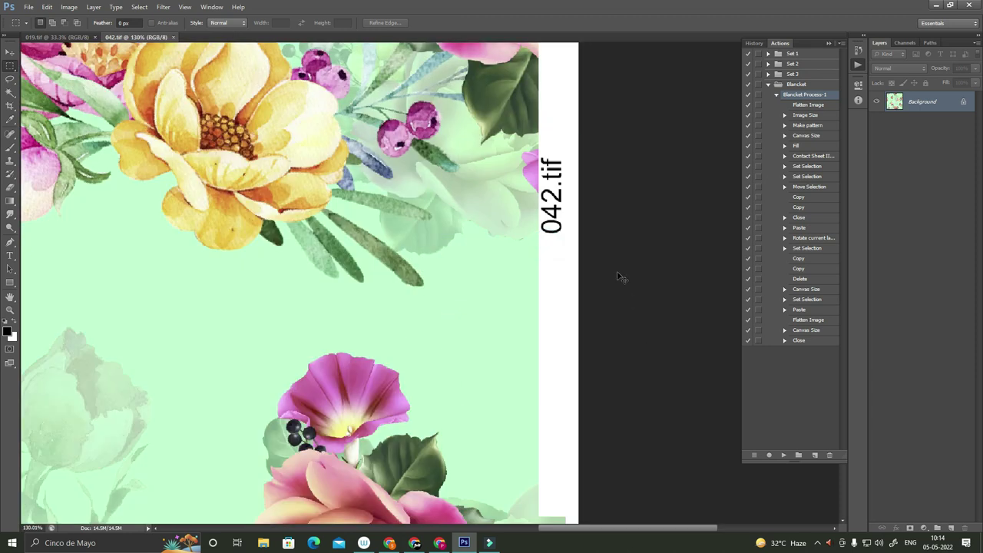
pyautogui.hotkey('ctrl', 'w')
pyautogui.click(184, 7)
pyautogui.click(231, 79)
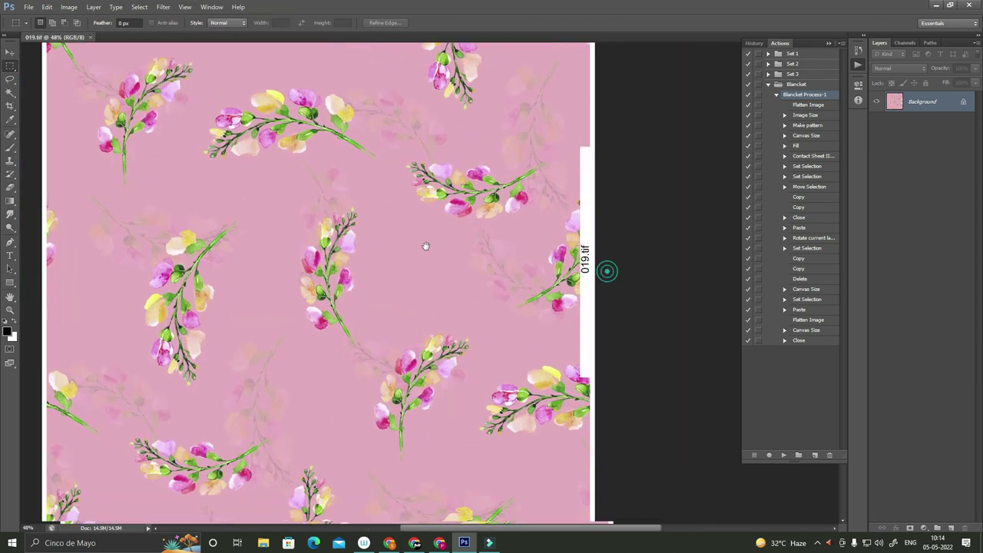
pyautogui.scroll(-2, 499, 256)
pyautogui.hotkey('ctrl', 'w')
pyautogui.hotkey('ctrl', 'o')
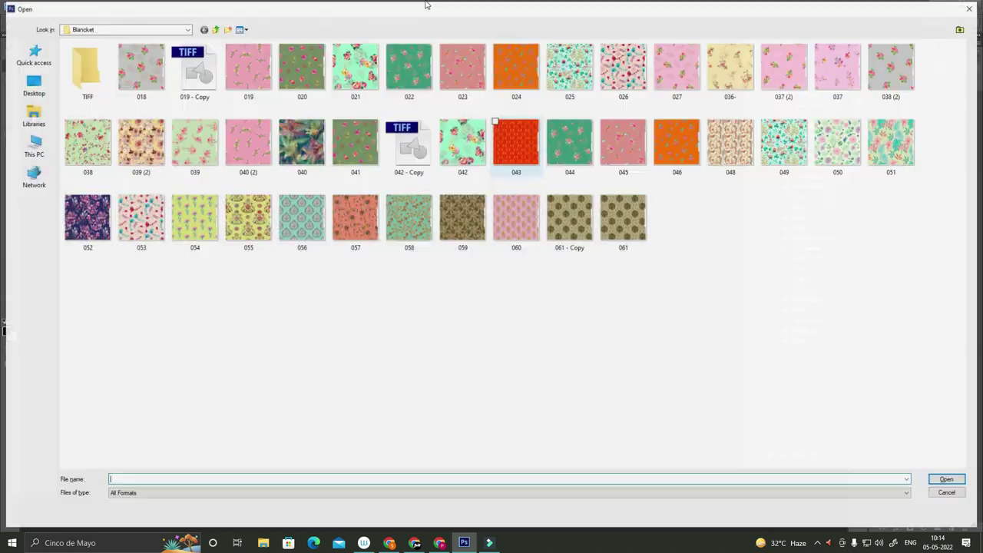
# Delete the 061 - Copy, 042 - Copy and 019 - Copy duplicates from the Blancket folder.
pyautogui.rightClick(445, 316)
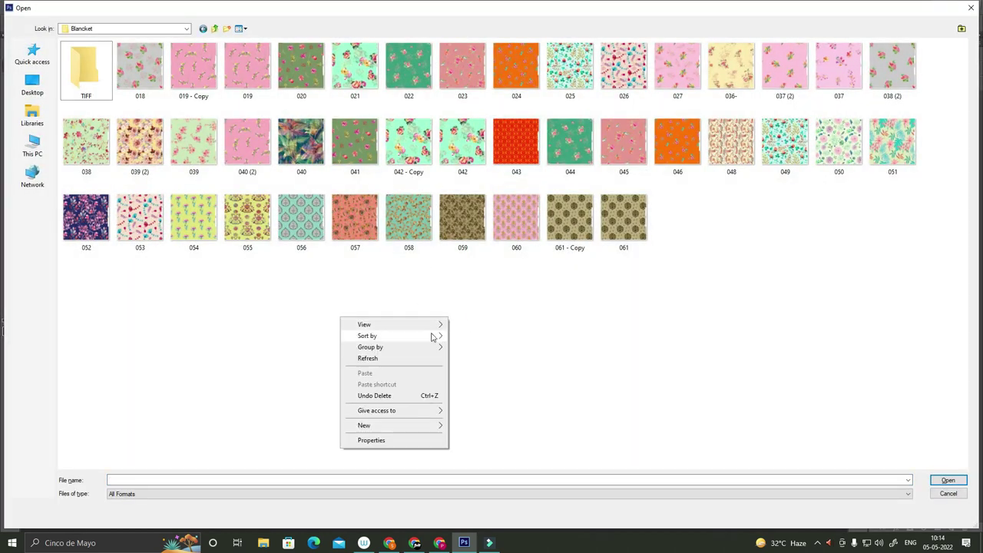
pyautogui.click(385, 357)
pyautogui.click(576, 215)
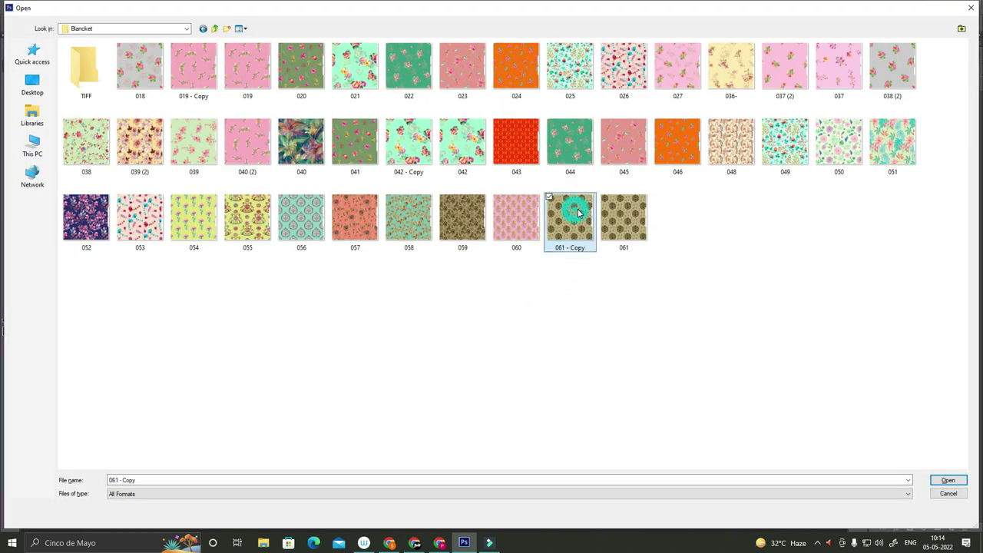
pyautogui.press('Delete')
pyautogui.click(428, 142)
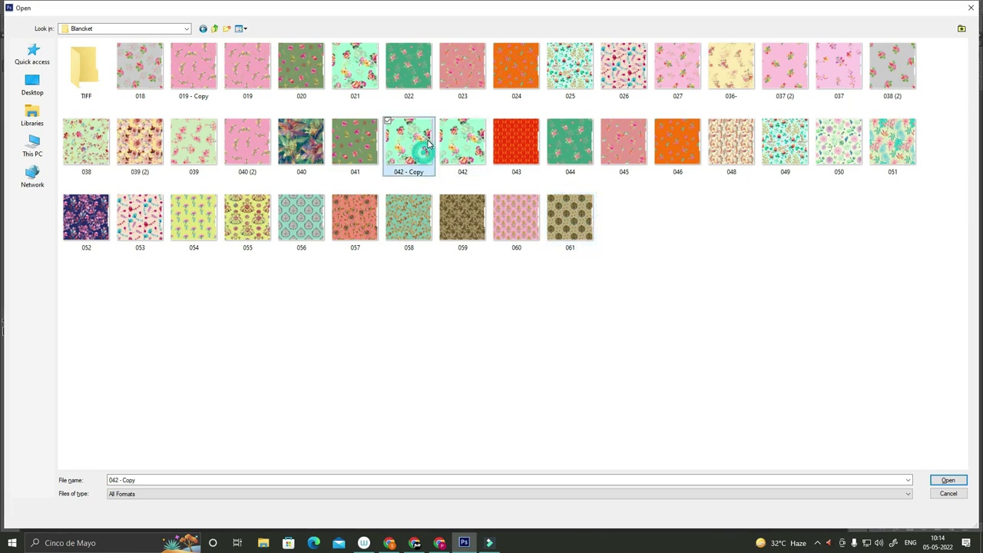
pyautogui.press('Delete')
pyautogui.click(193, 67)
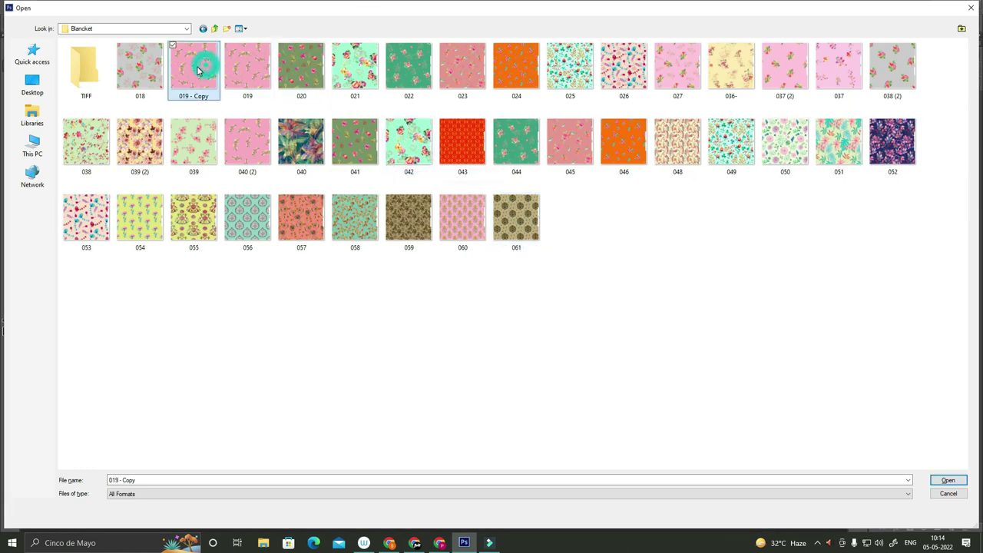
pyautogui.press('Delete')
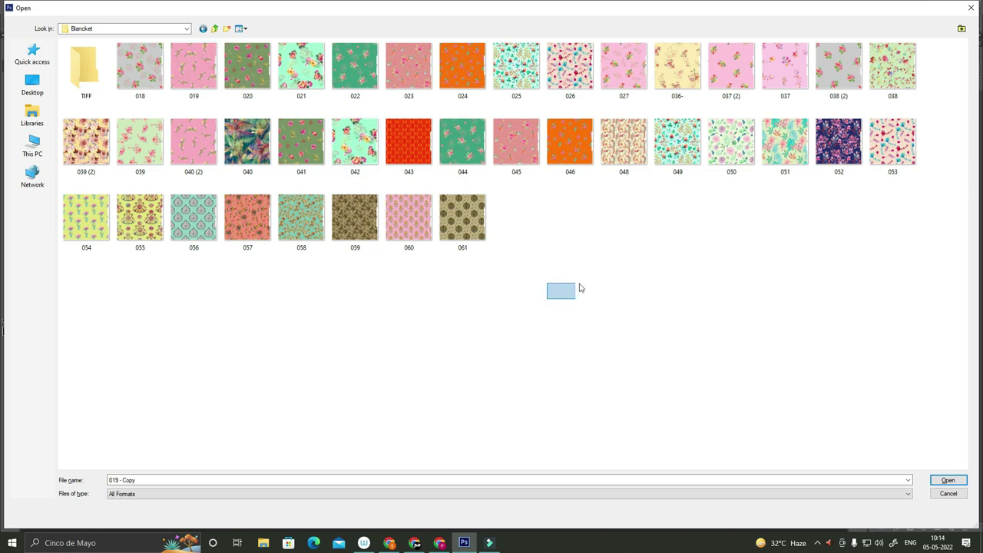
# Refresh the file list and close the Open dialog without opening anything.
pyautogui.rightClick(547, 300)
pyautogui.click(472, 345)
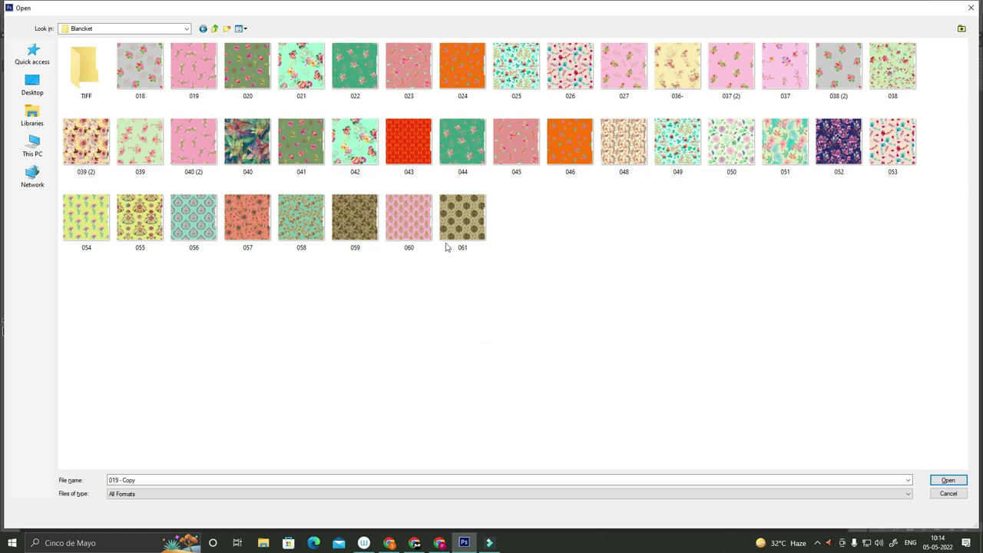
pyautogui.click(785, 270)
pyautogui.click(971, 8)
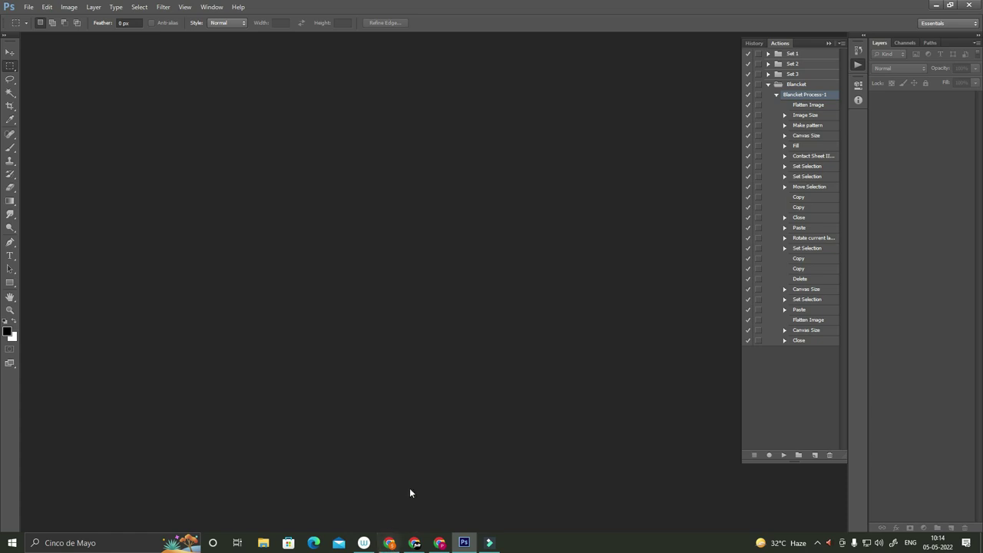
pyautogui.click(389, 543)
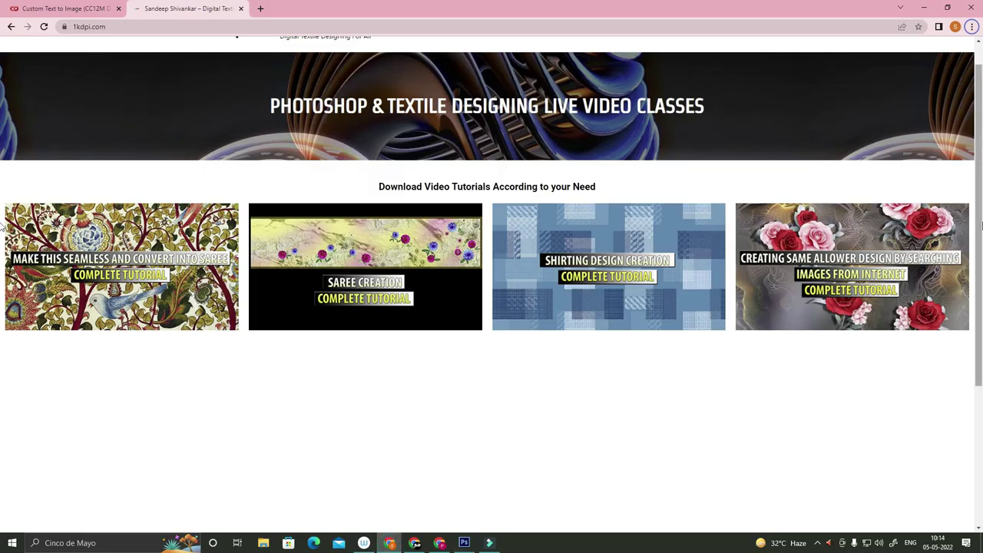
pyautogui.scroll(-1, 500, 263)
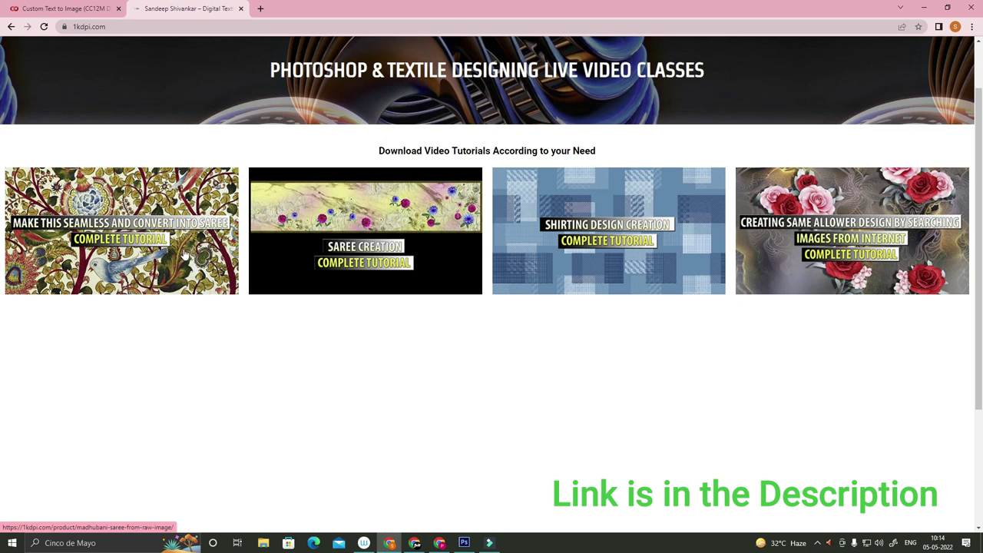
pyautogui.click(171, 249)
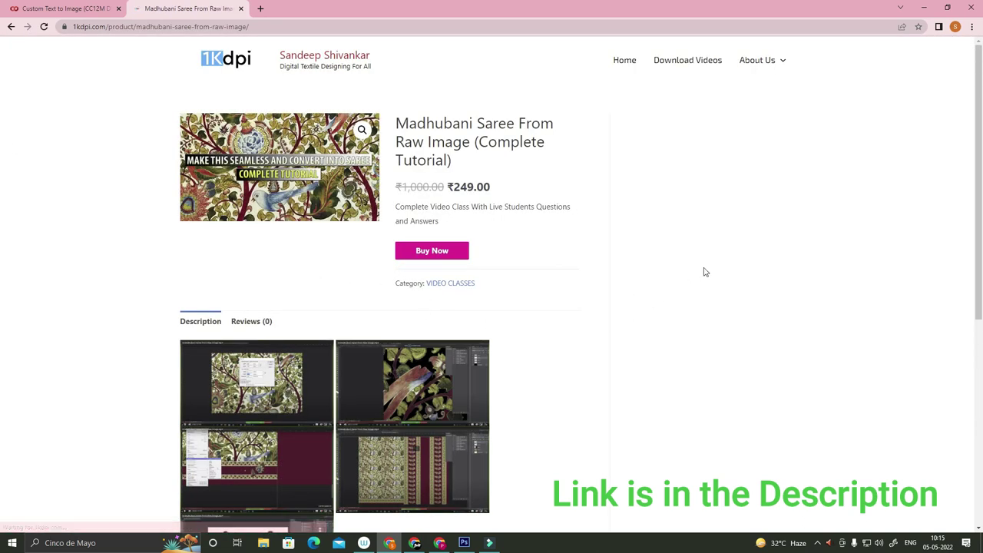
pyautogui.scroll(-1, 737, 259)
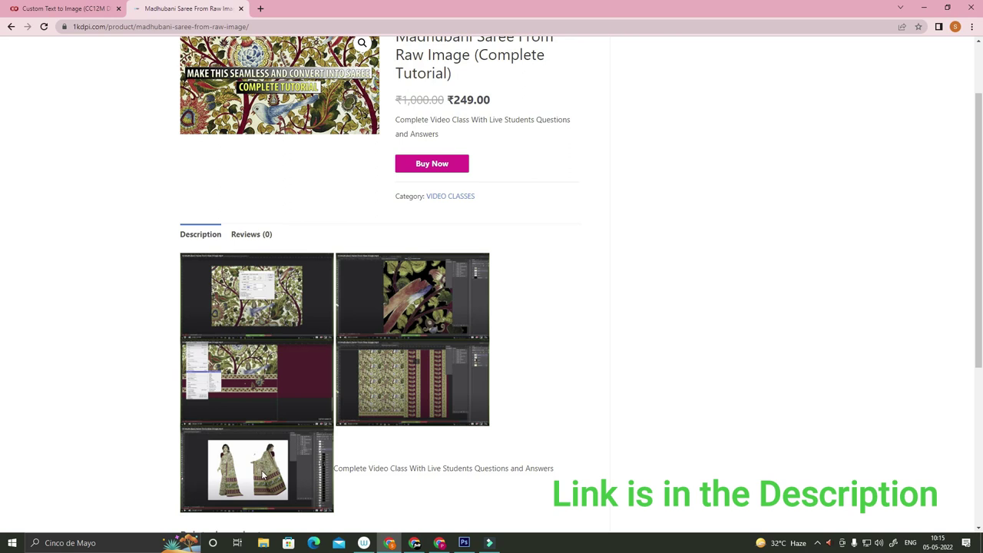
pyautogui.scroll(1, 4, 303)
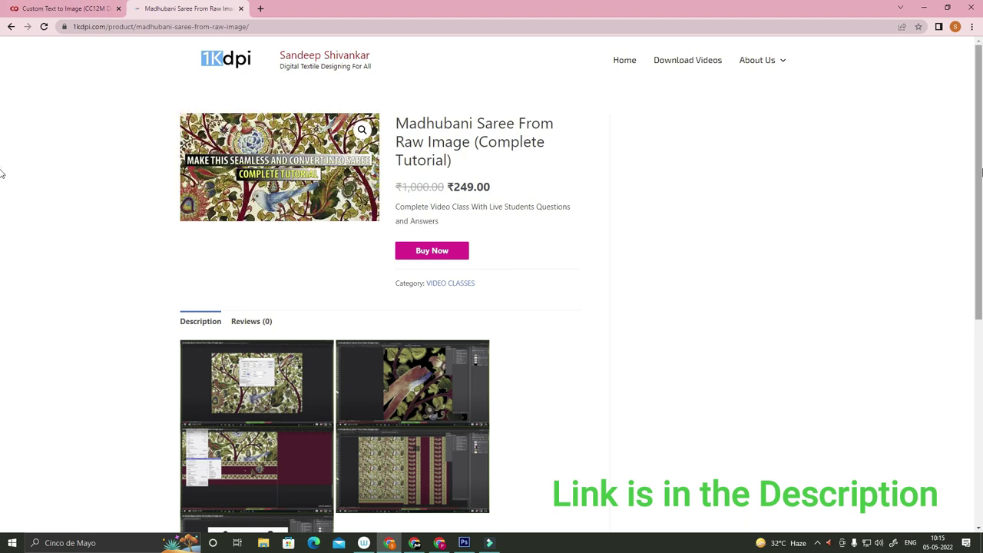
pyautogui.scroll(-1, 774, 229)
pyautogui.scroll(-2, 768, 330)
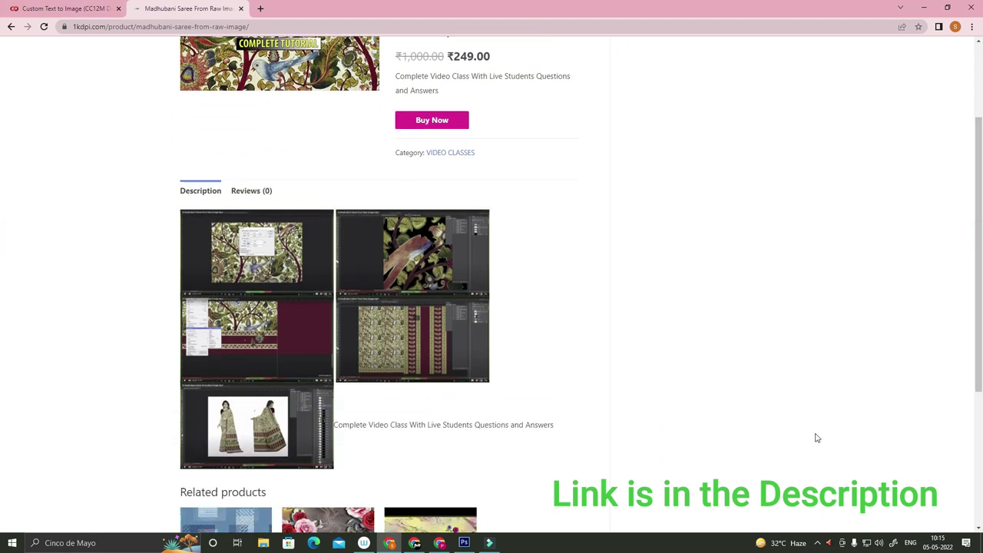
pyautogui.scroll(1, 708, 322)
pyautogui.scroll(3, 708, 322)
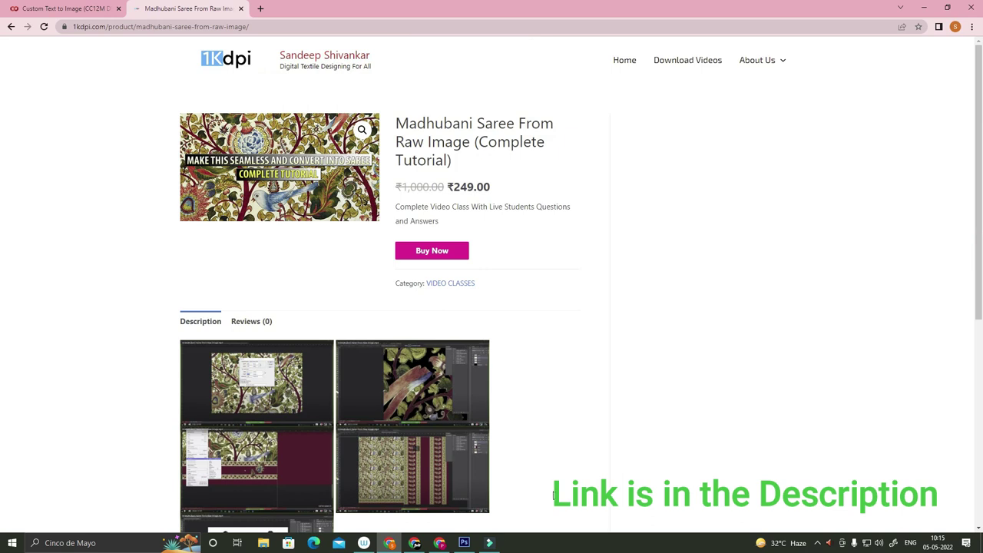
pyautogui.click(464, 543)
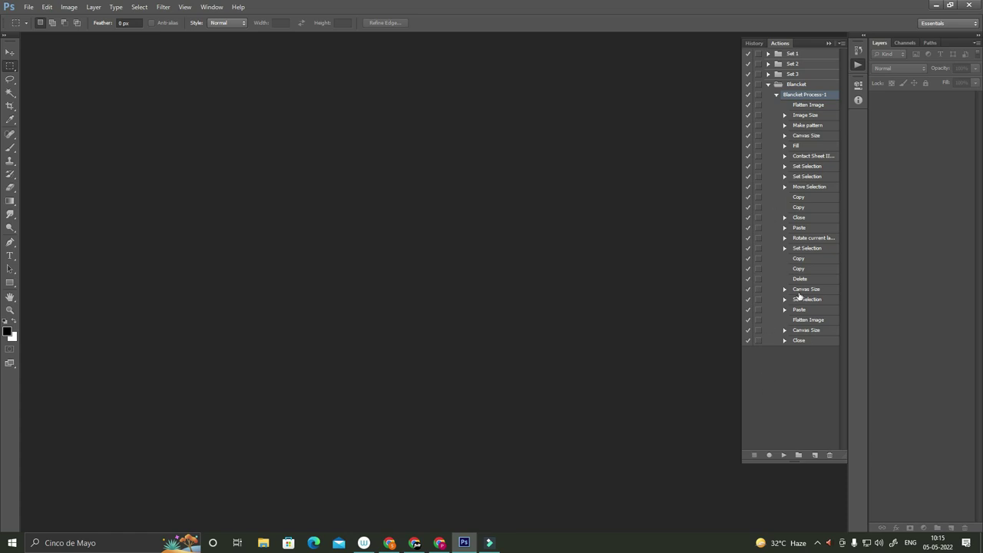
# Create the Blancket Process-2 action, retrying after cancelling a first attempt in Set 1.
pyautogui.click(815, 455)
pyautogui.click(462, 214)
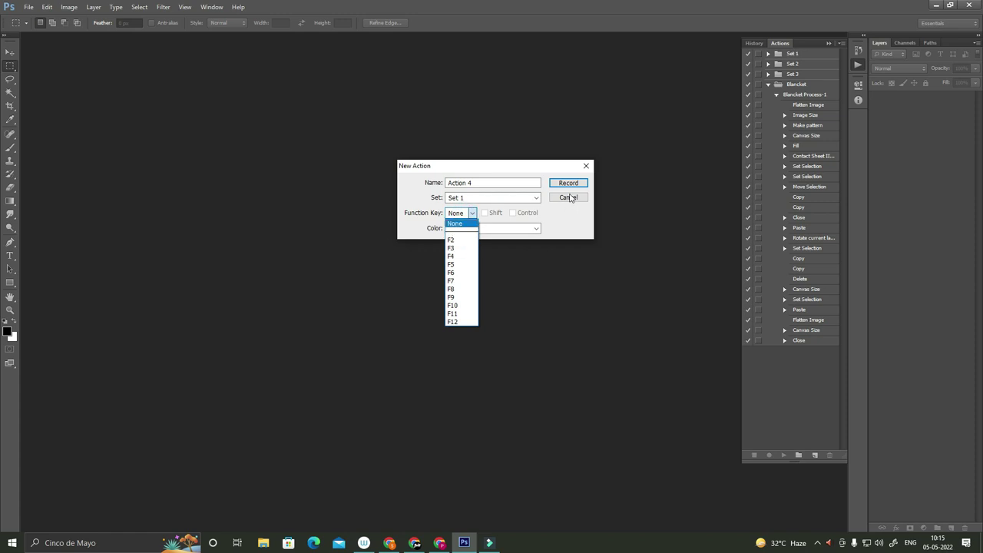
pyautogui.click(509, 187)
pyautogui.moveTo(484, 191); pyautogui.dragTo(421, 186)
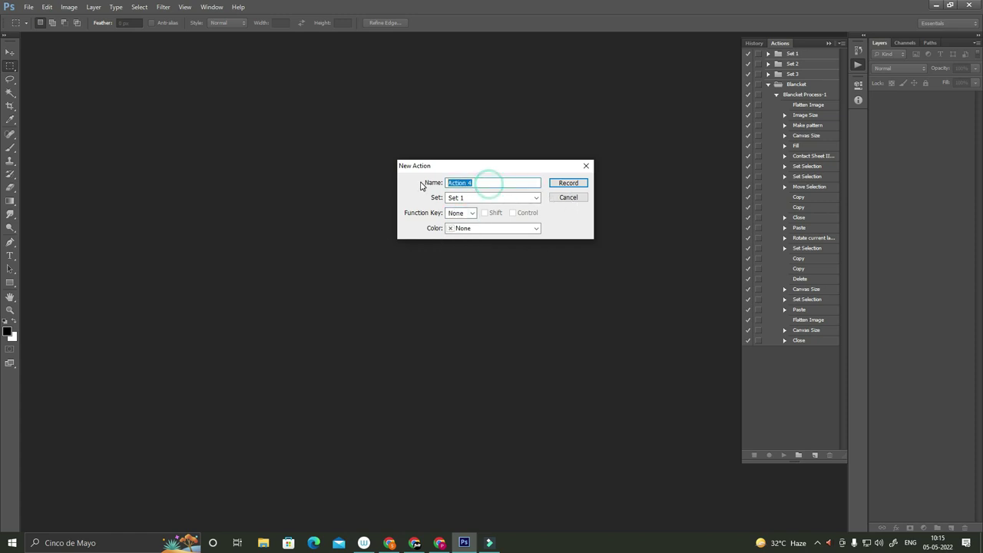
pyautogui.write('Blancket Process-2')
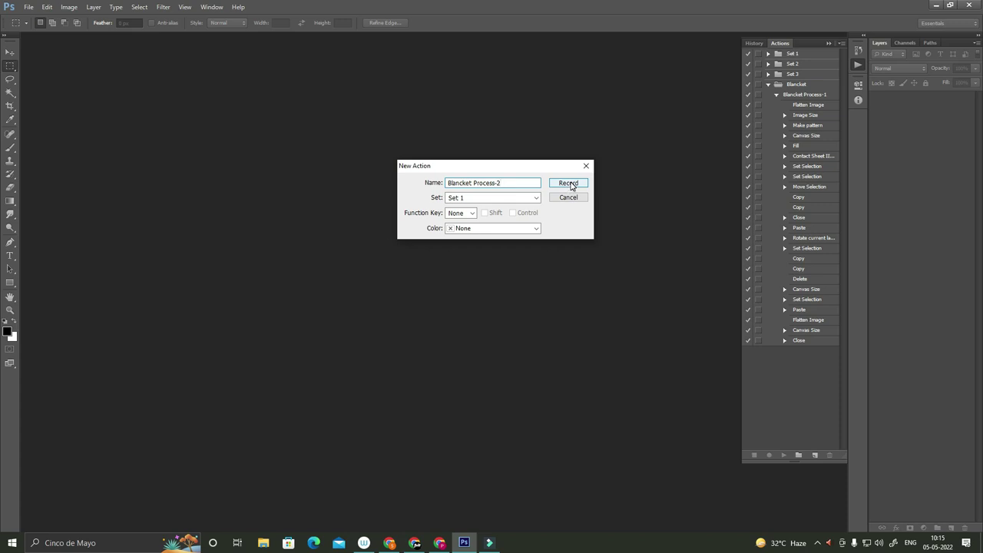
pyautogui.click(471, 197)
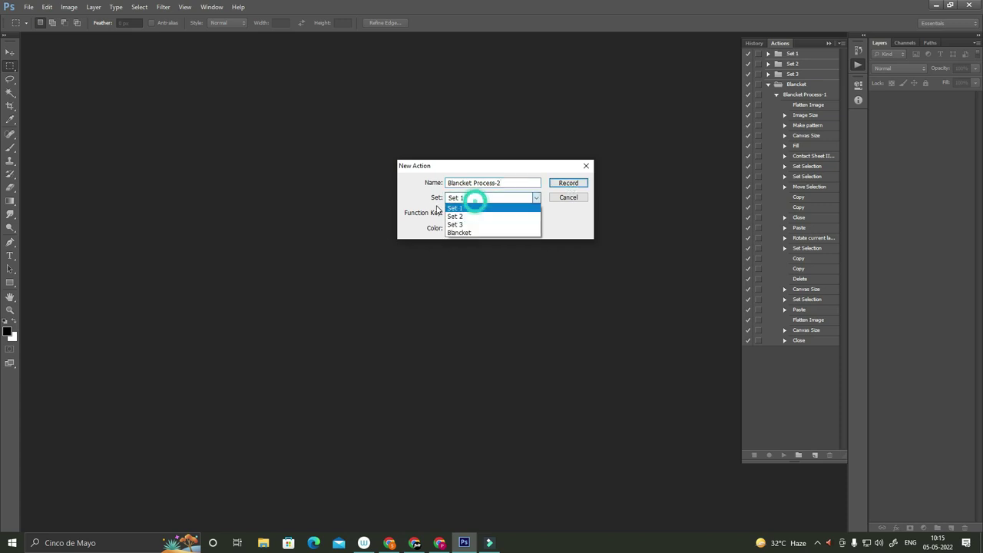
pyautogui.click(509, 182)
pyautogui.click(568, 197)
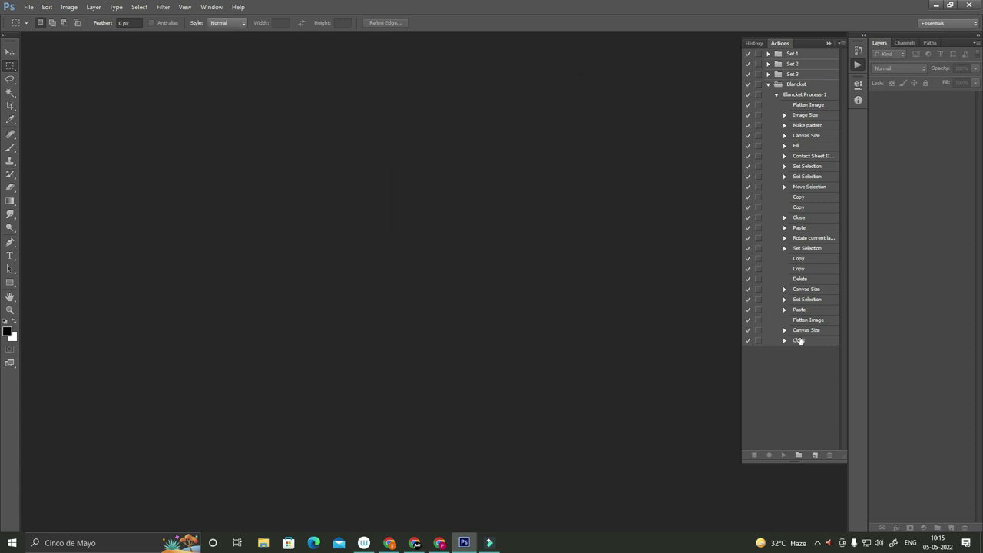
pyautogui.click(815, 455)
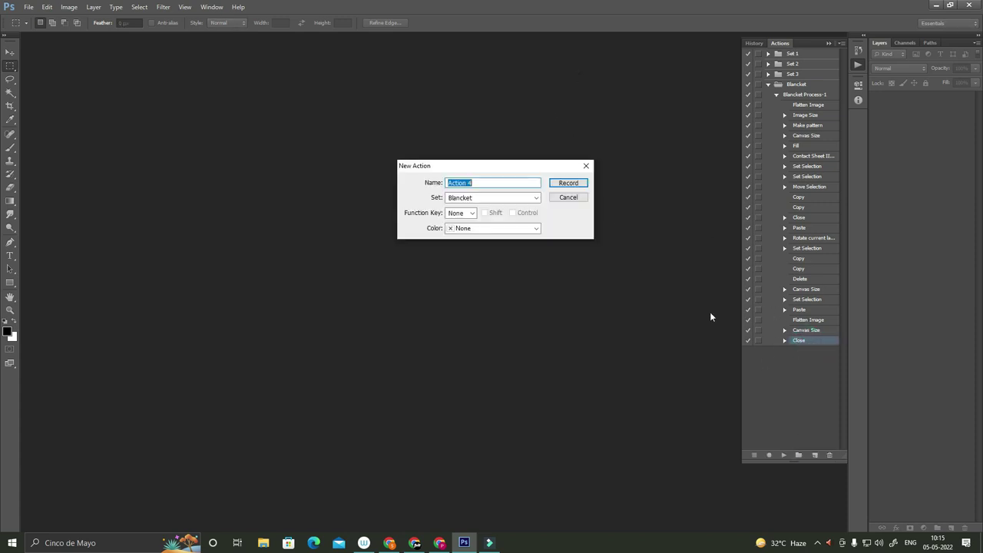
pyautogui.write('B')
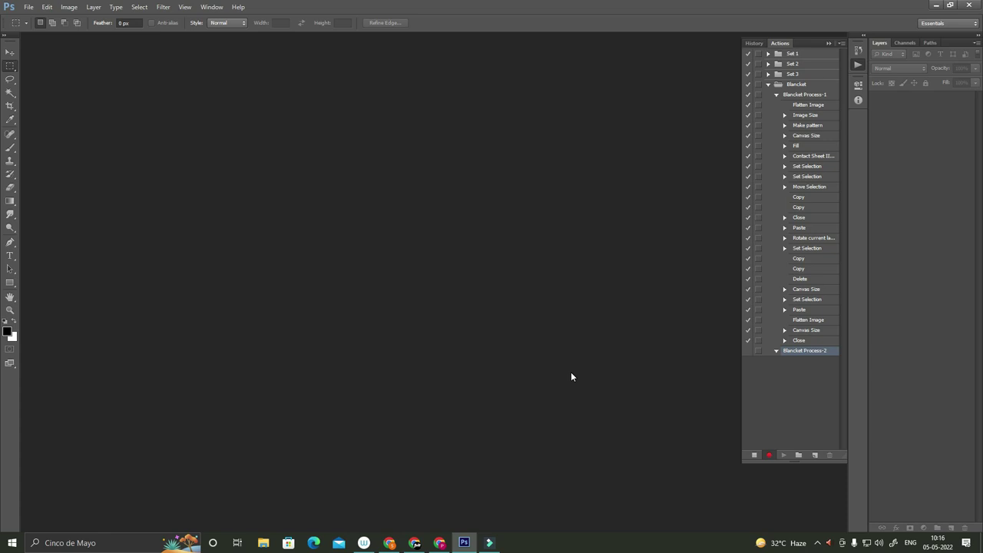
# Stop recording and create a new white 15 × 45 inch document at 150 ppi.
pyautogui.click(754, 455)
pyautogui.hotkey('ctrl', 'n')
pyautogui.press('Tab')
pyautogui.press('Tab')
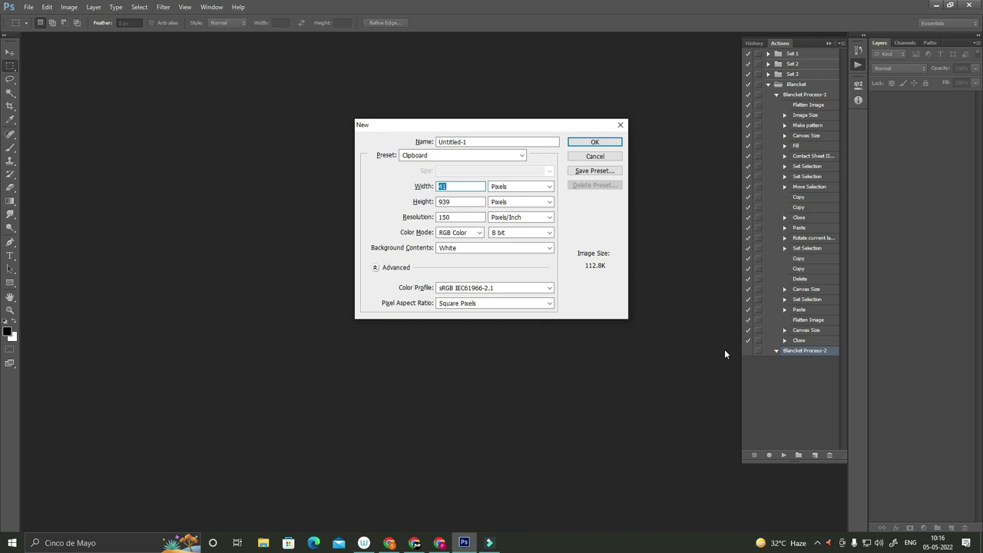
pyautogui.write('15')
pyautogui.press('Tab')
pyautogui.press('Down')
pyautogui.press('Tab')
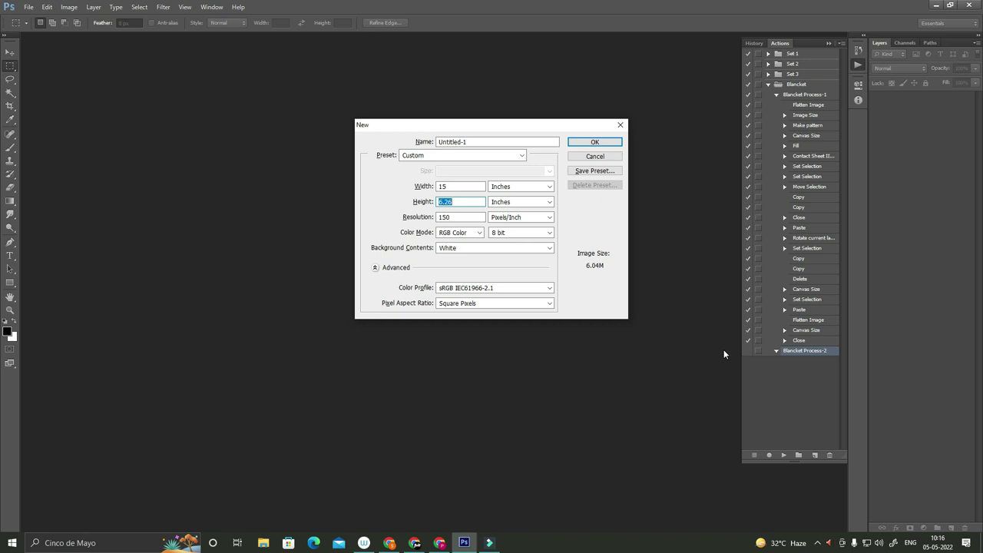
pyautogui.write('45')
pyautogui.press('Tab')
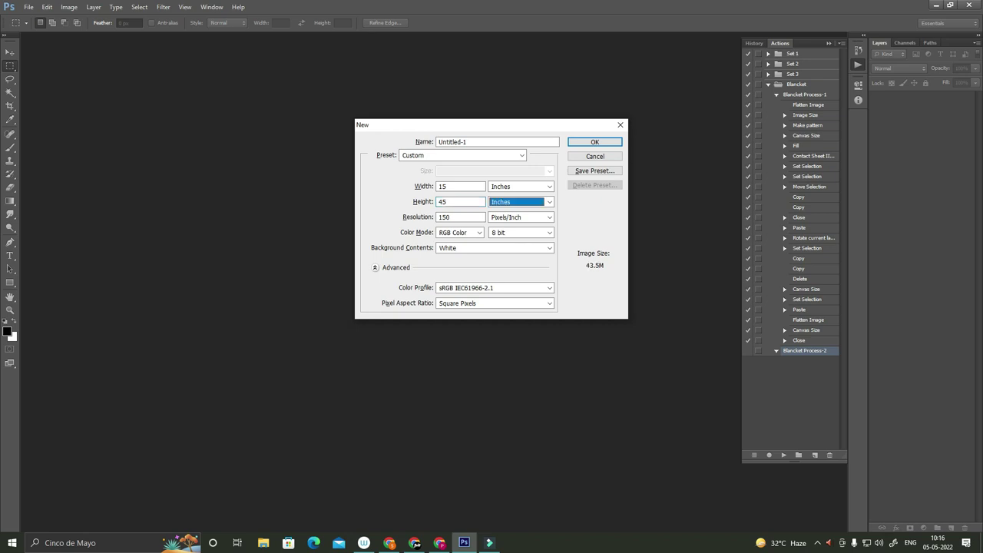
pyautogui.press('Return')
# Widen the canvas to 1300 percent width, anchored on the left edge.
pyautogui.hotkey('ctrl', '-')
pyautogui.hotkey('alt', 'i')
pyautogui.press('s')
pyautogui.press('Tab')
pyautogui.hotkey('shift', 'Tab')
pyautogui.write('12')
pyautogui.press('Tab')
pyautogui.hotkey('shift', 'Tab')
pyautogui.write('1300')
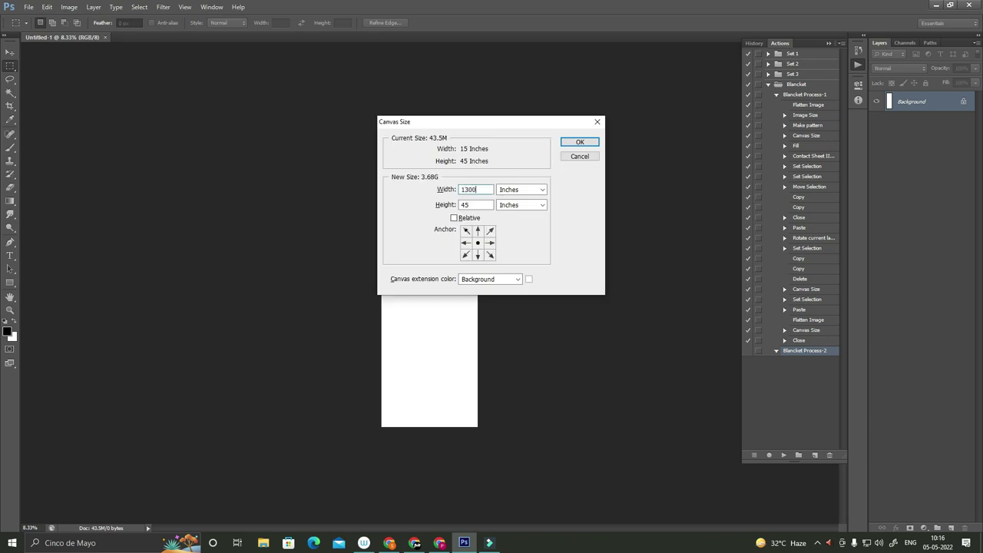
pyautogui.press('Tab')
pyautogui.press('p')
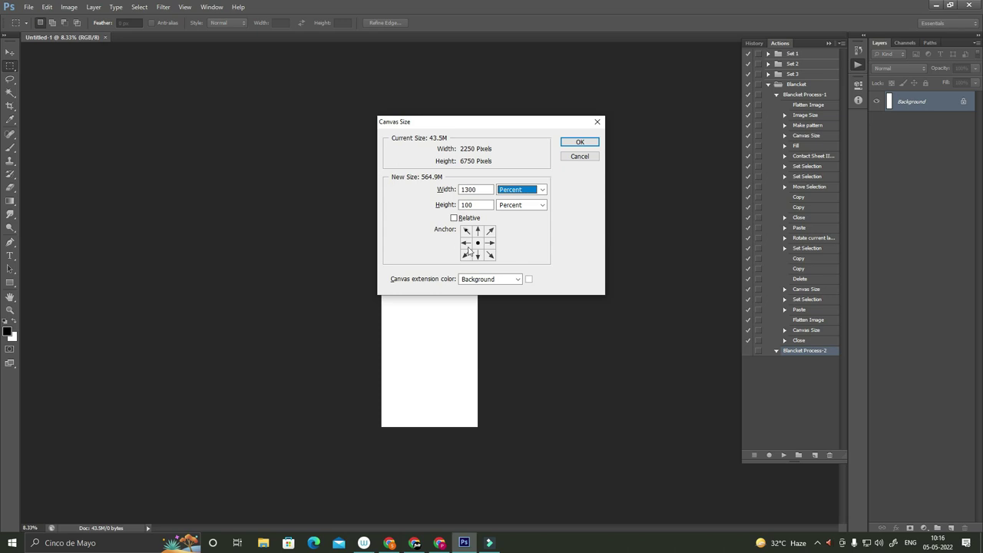
pyautogui.click(466, 243)
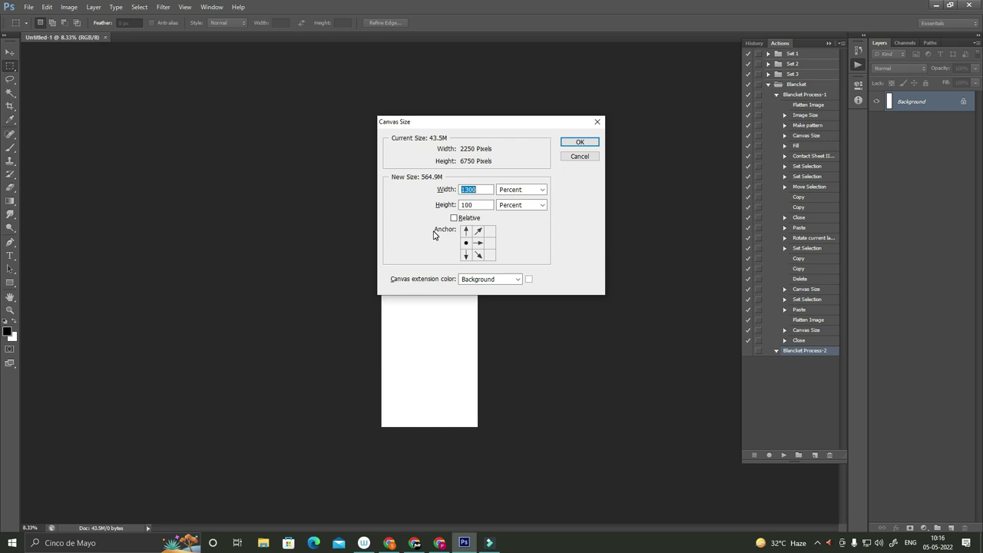
pyautogui.press('Return')
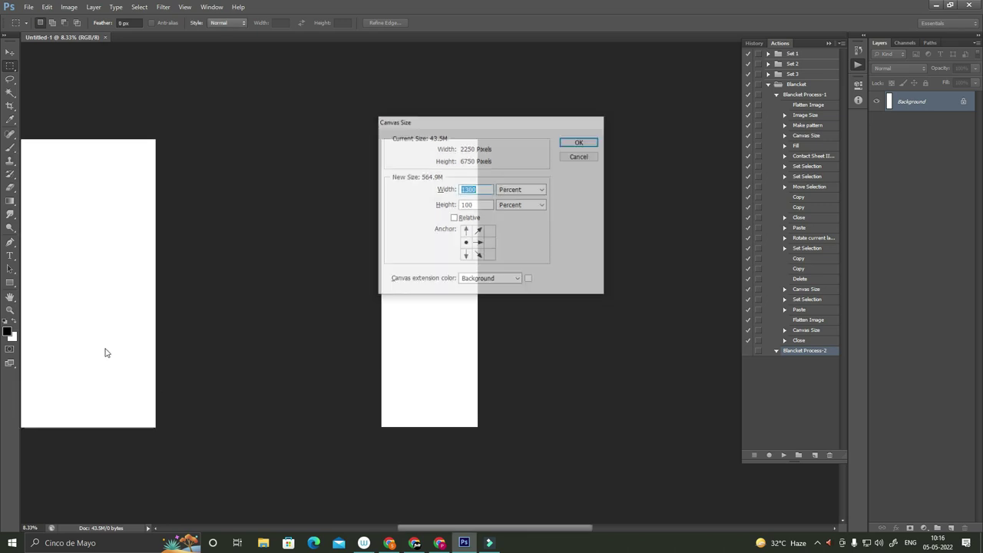
# Check the new document size in centimetres in Image Size, then cancel without resizing.
pyautogui.hotkey('ctrl', '-')
pyautogui.hotkey('alt', 'i')
pyautogui.press('i')
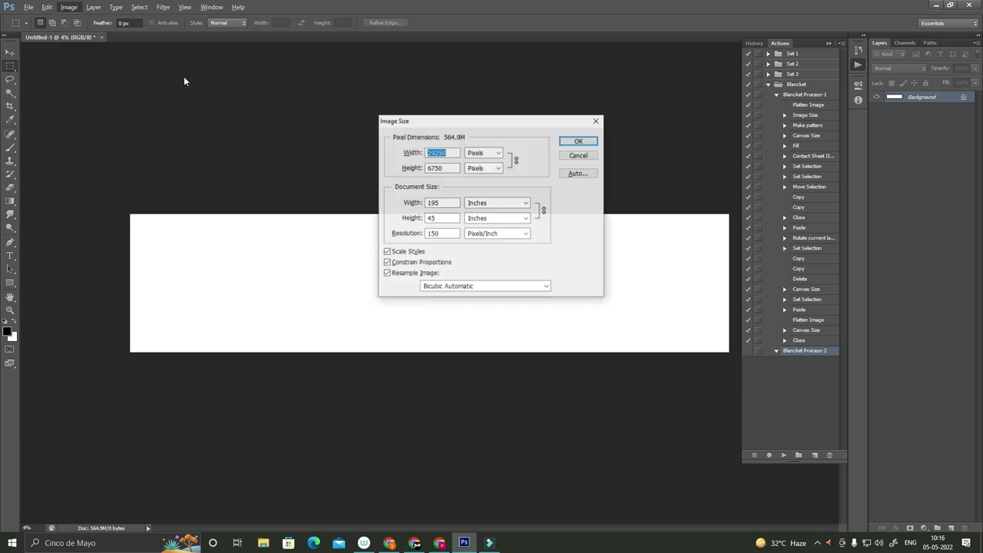
pyautogui.click(511, 202)
pyautogui.click(480, 230)
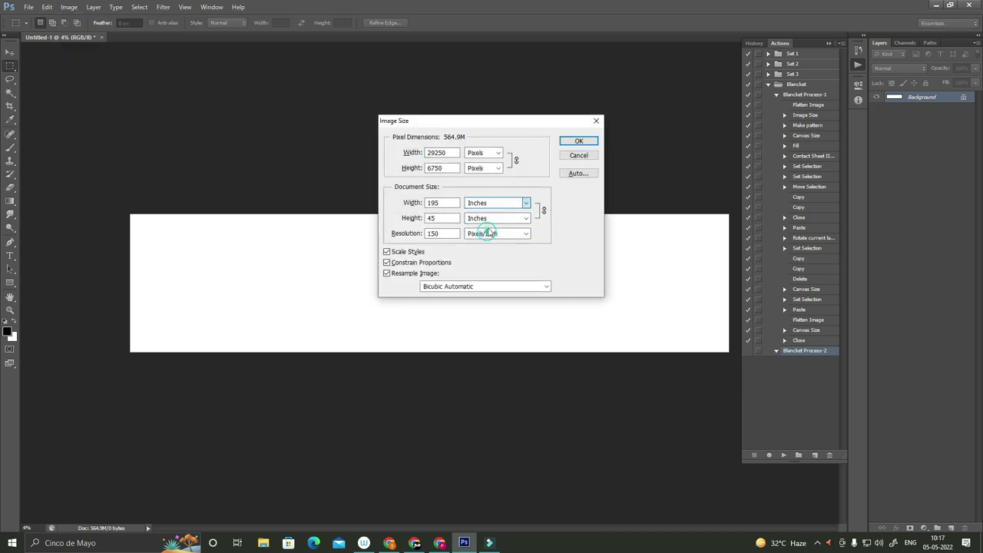
pyautogui.doubleClick(437, 203)
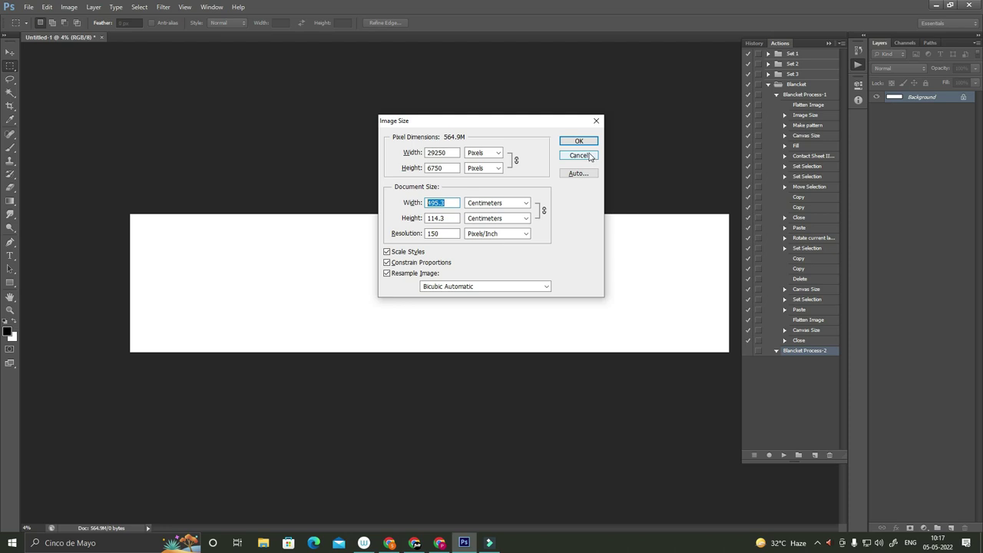
pyautogui.click(592, 156)
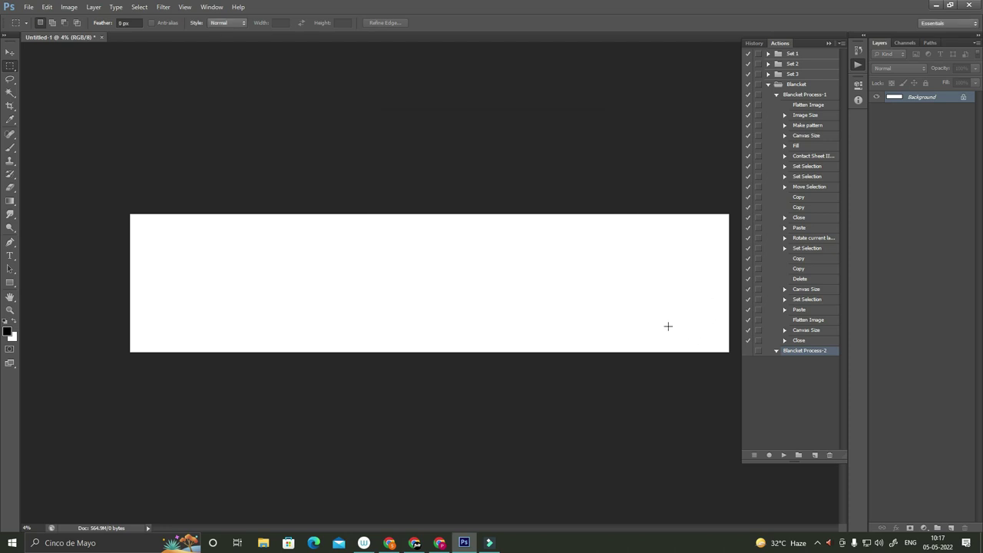
# Resume recording, then open 018.tif, copy the whole tile and close it.
pyautogui.click(769, 455)
pyautogui.hotkey('ctrl', 'o')
pyautogui.click(131, 77)
pyautogui.doubleClick(131, 77)
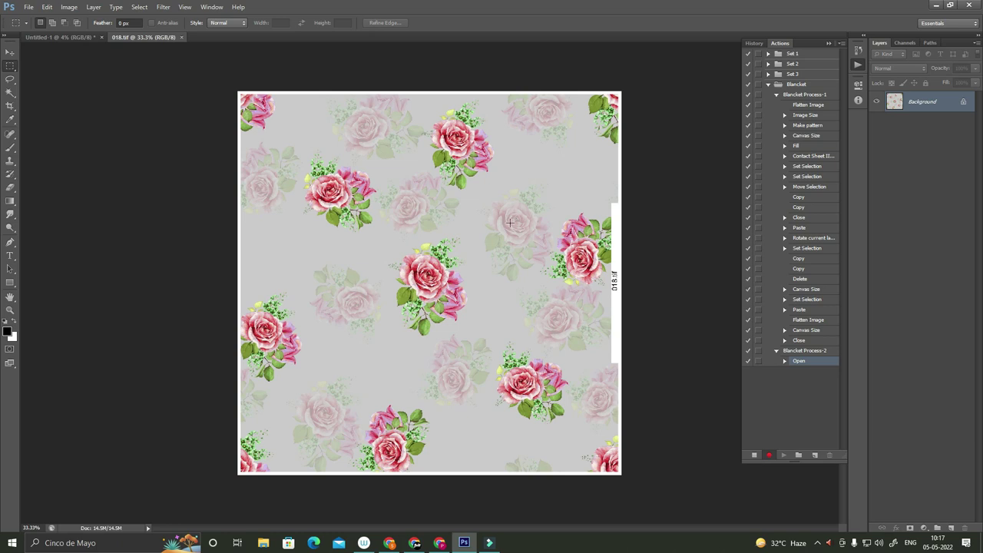
pyautogui.hotkey('ctrl', 'a')
pyautogui.hotkey('ctrl', 'c')
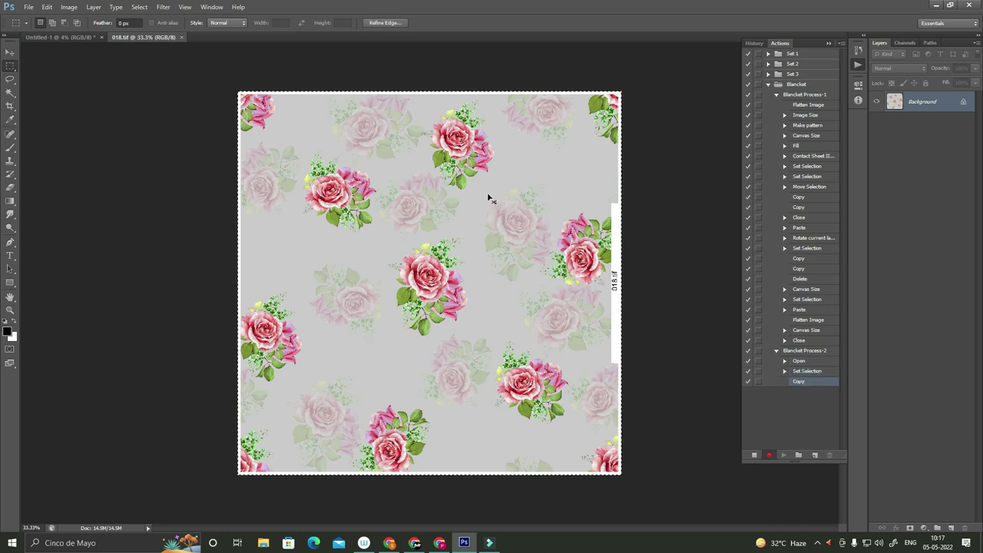
pyautogui.hotkey('ctrl', 'w')
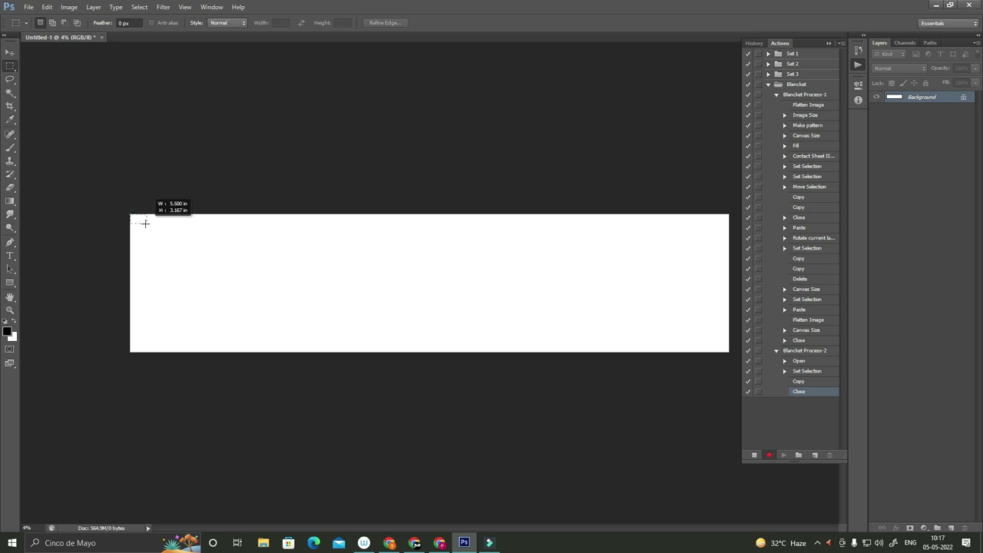
# Paste the 018 tile into a top-left marquee on the canvas and flatten the image.
pyautogui.moveTo(116, 205); pyautogui.dragTo(145, 225)
pyautogui.hotkey('ctrl', 'v')
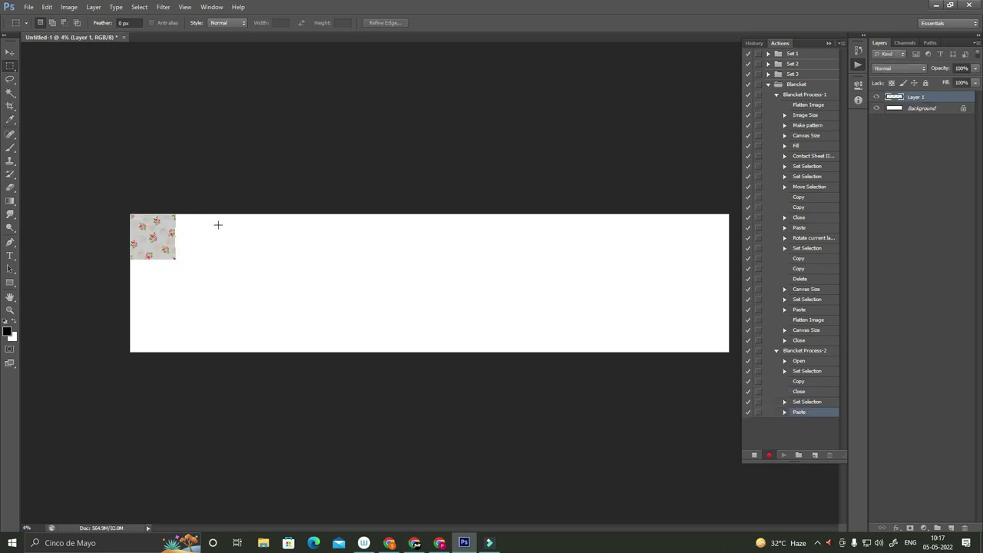
pyautogui.hotkey('alt', 'l')
pyautogui.press('f')
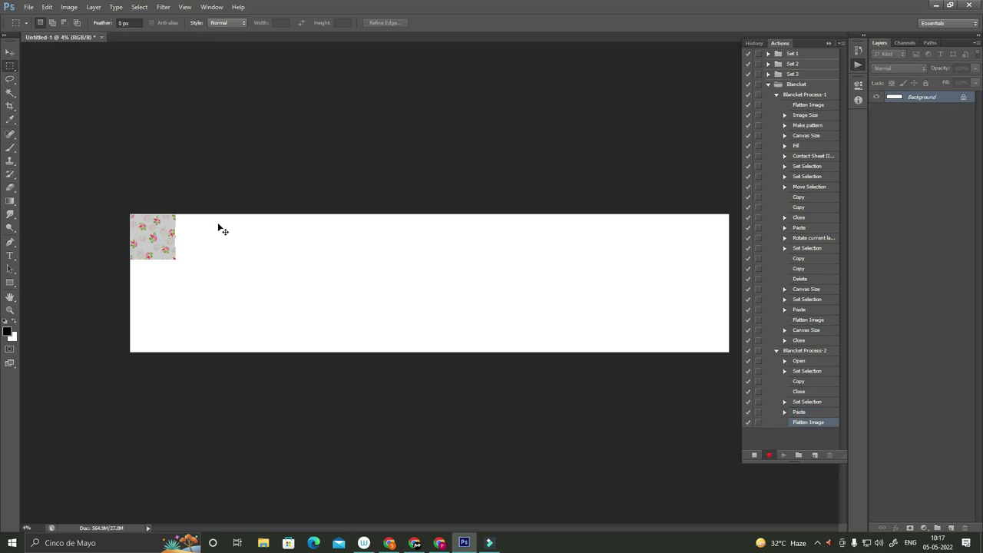
# Bring up the Filter > Other > Offset settings and cancel them without applying.
pyautogui.hotkey('alt', 't')
pyautogui.press('Up')
pyautogui.press('Up')
pyautogui.press('Up')
pyautogui.press('Right')
pyautogui.press('Up')
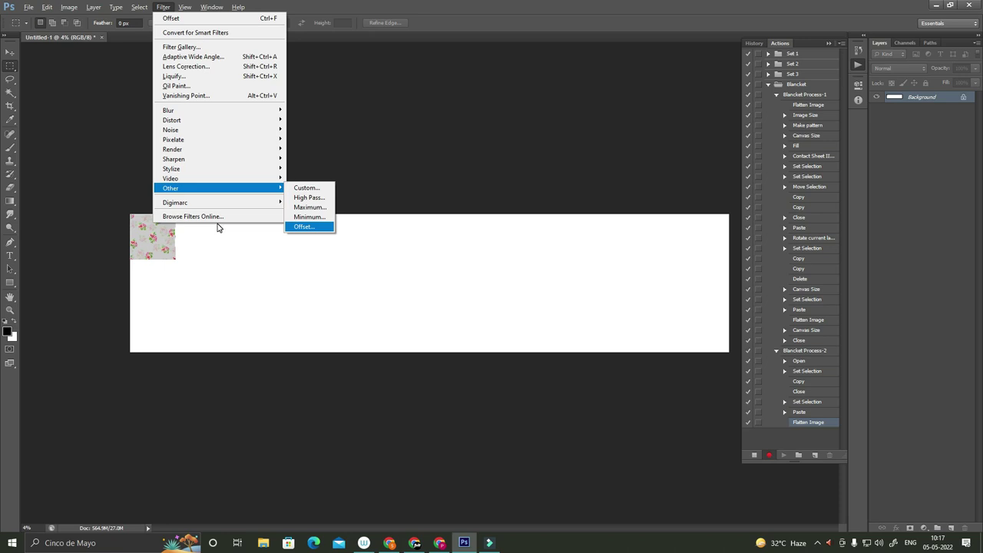
pyautogui.press('Return')
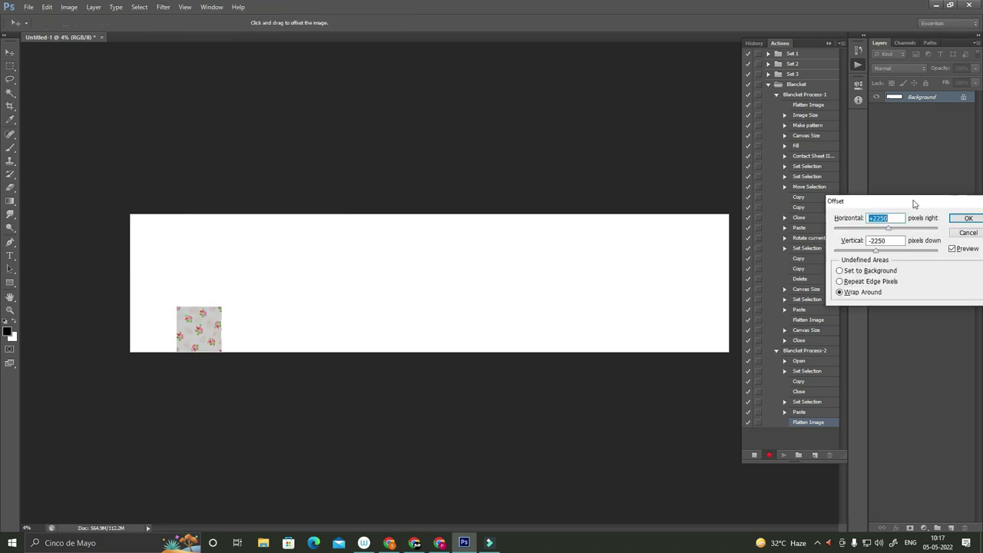
pyautogui.moveTo(913, 202); pyautogui.dragTo(680, 241)
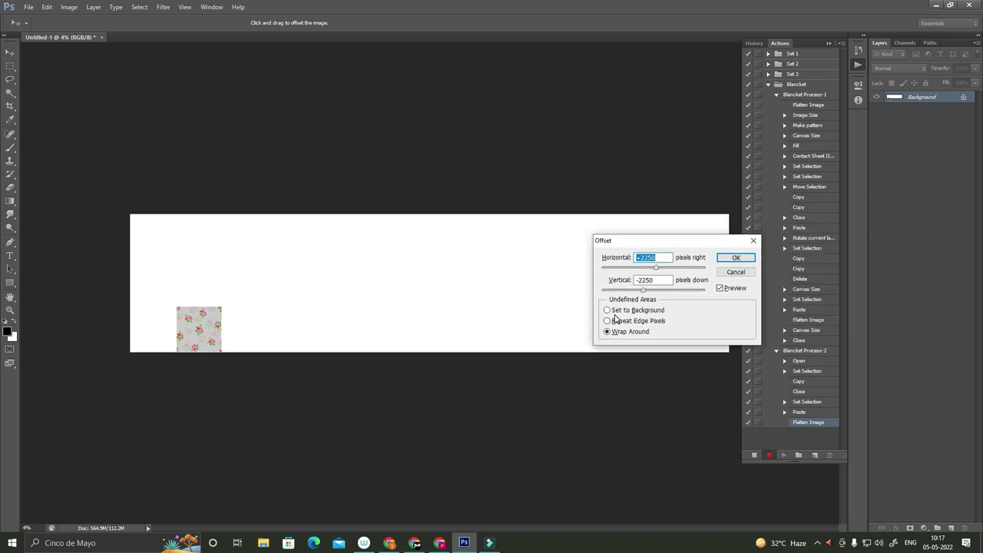
pyautogui.click(736, 274)
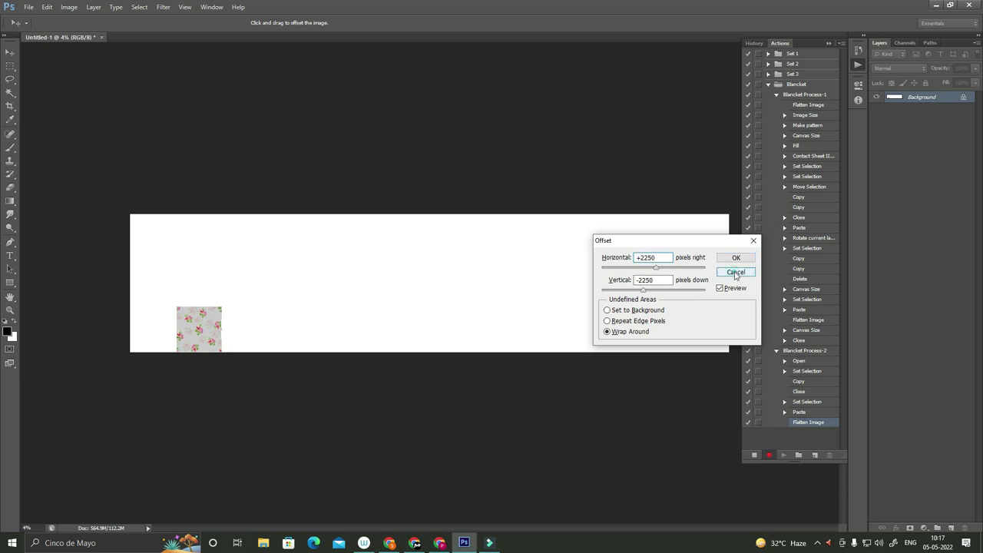
pyautogui.hotkey('ctrl', 'o')
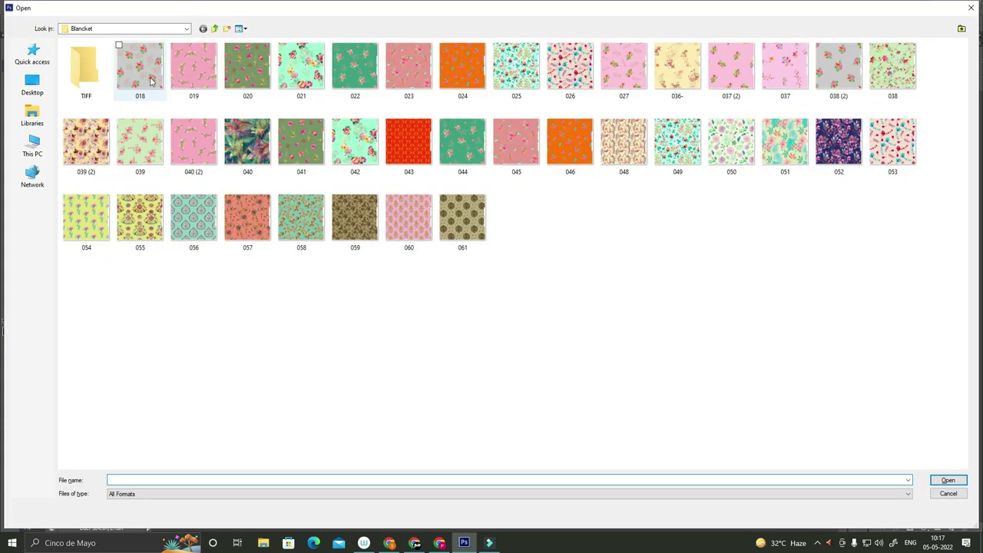
# Stop recording, reopen 018.tif to check its image size, then close it.
pyautogui.doubleClick(151, 81)
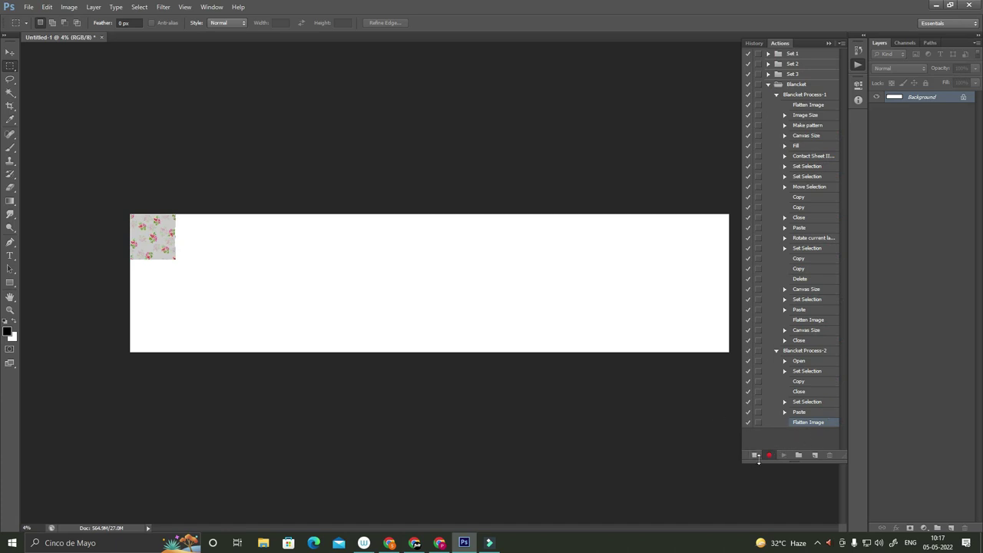
pyautogui.click(755, 456)
pyautogui.hotkey('ctrl', 'o')
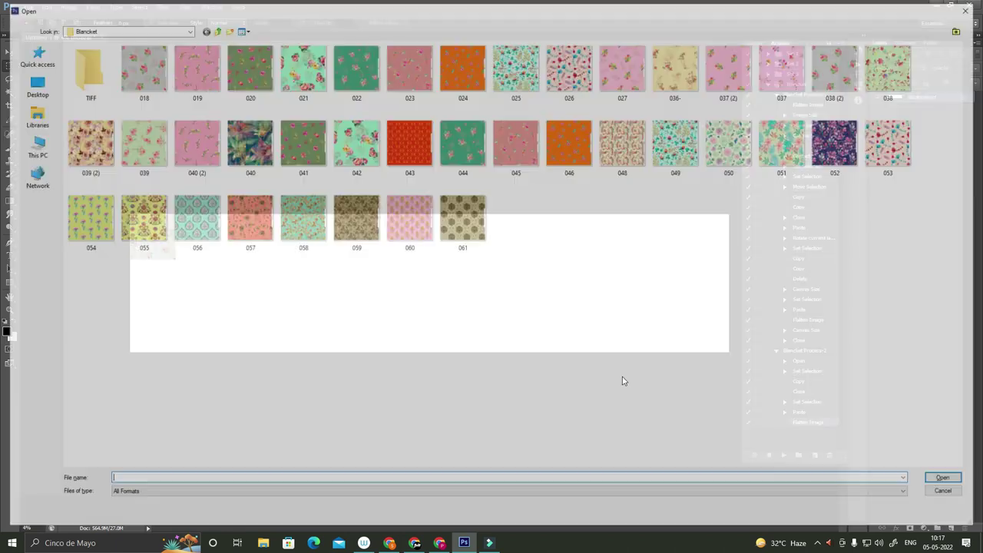
pyautogui.doubleClick(138, 63)
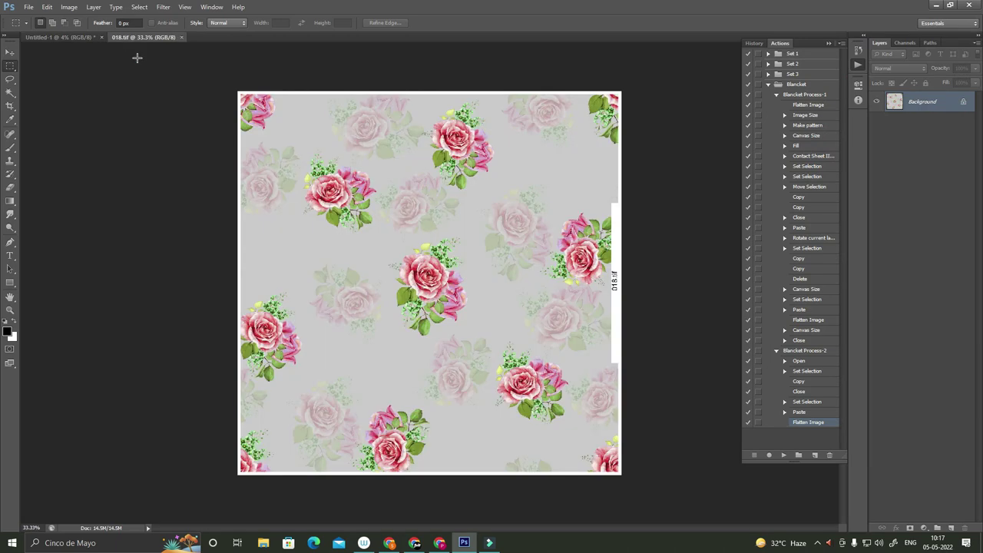
pyautogui.hotkey('ctrl', 'alt', 'i')
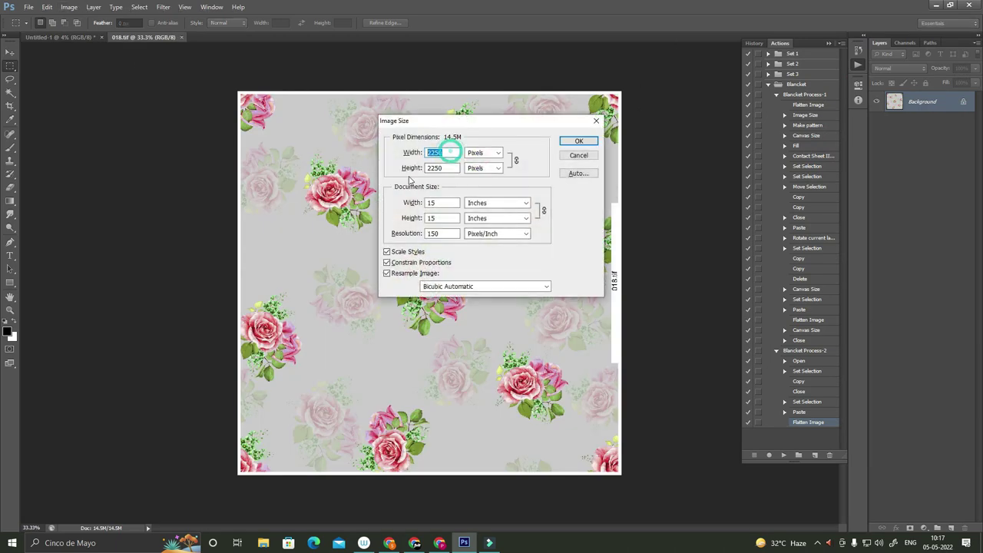
pyautogui.click(583, 157)
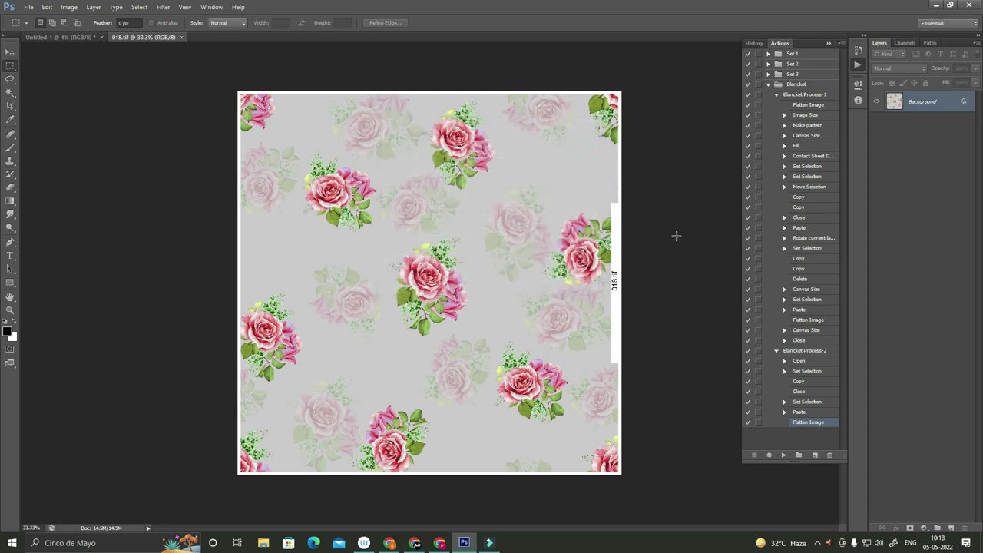
pyautogui.hotkey('ctrl', 'w')
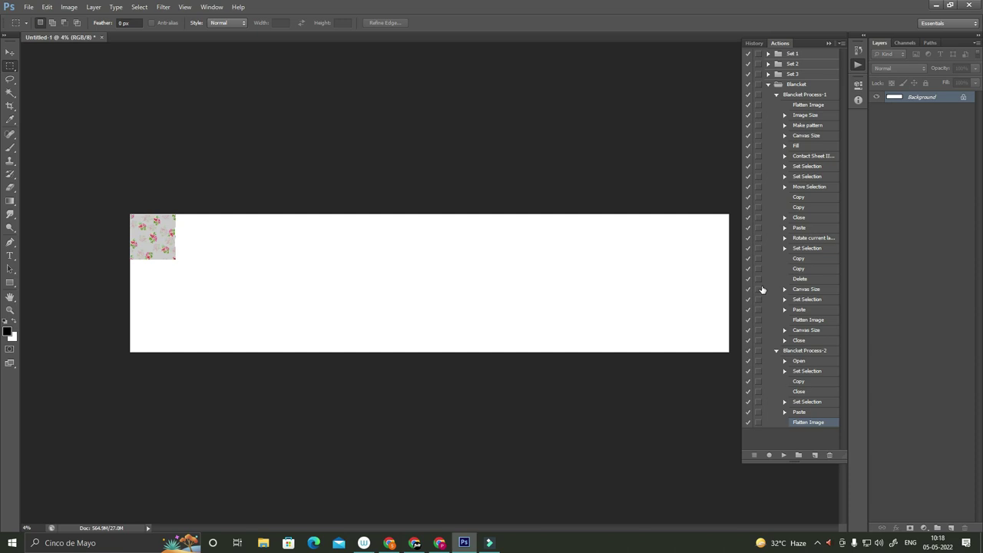
# Record a wrap-around Offset of +2250 px right and -2250 px down, then stop recording.
pyautogui.hotkey('alt', 't')
pyautogui.press('Up')
pyautogui.press('Up')
pyautogui.press('Escape')
pyautogui.click(769, 454)
pyautogui.hotkey('alt', 't')
pyautogui.press('Up')
pyautogui.press('Up')
pyautogui.press('Up')
pyautogui.press('Right')
pyautogui.press('Up')
pyautogui.press('Return')
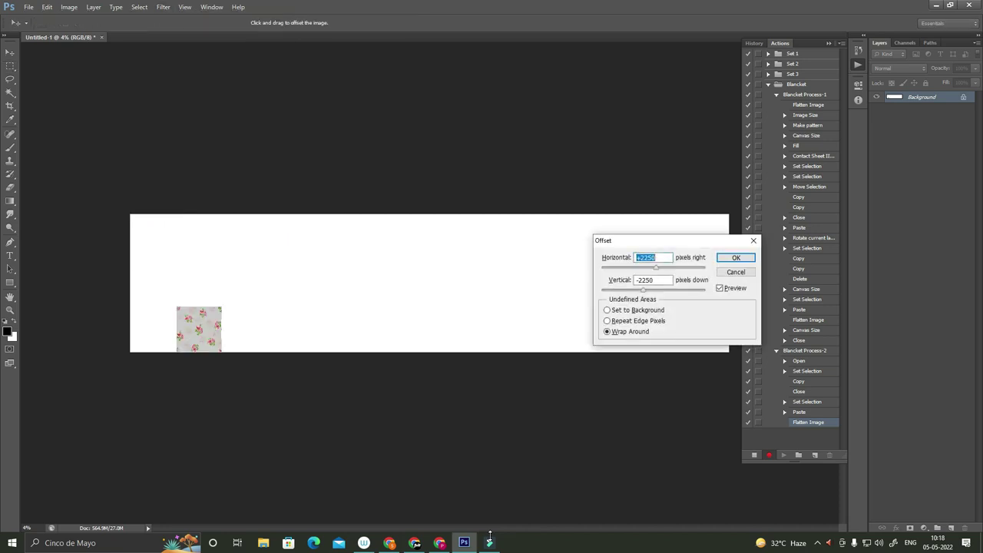
pyautogui.click(743, 261)
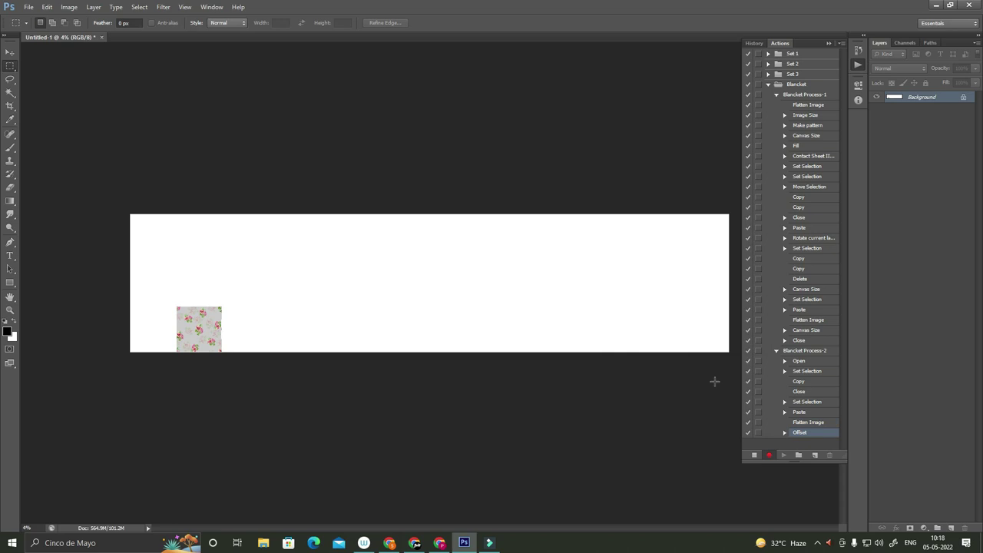
pyautogui.click(754, 454)
# Delete the Open step from Blancket Process-2 and select the whole canvas to clear the test tile.
pyautogui.hotkey('ctrl', 'a')
pyautogui.click(562, 259)
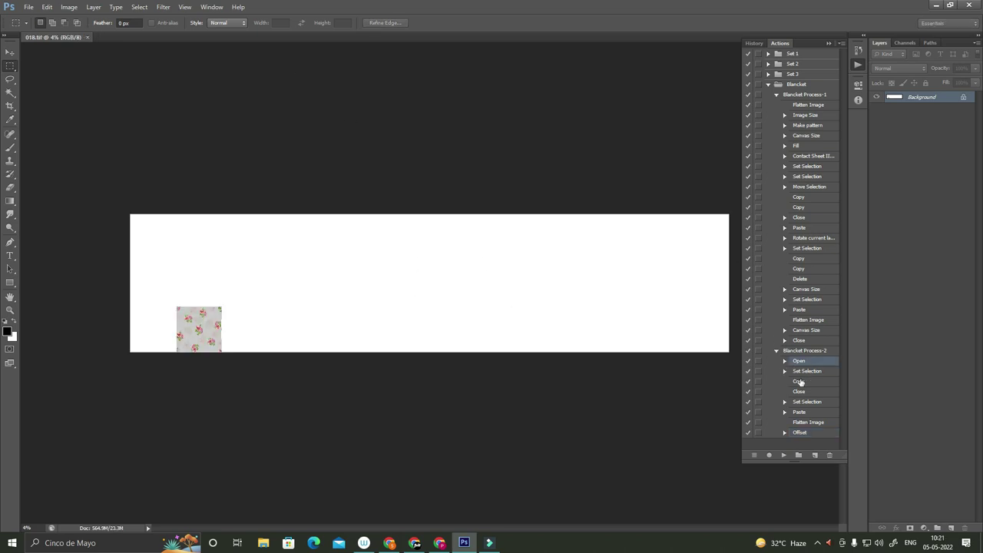
pyautogui.click(831, 456)
pyautogui.press('Return')
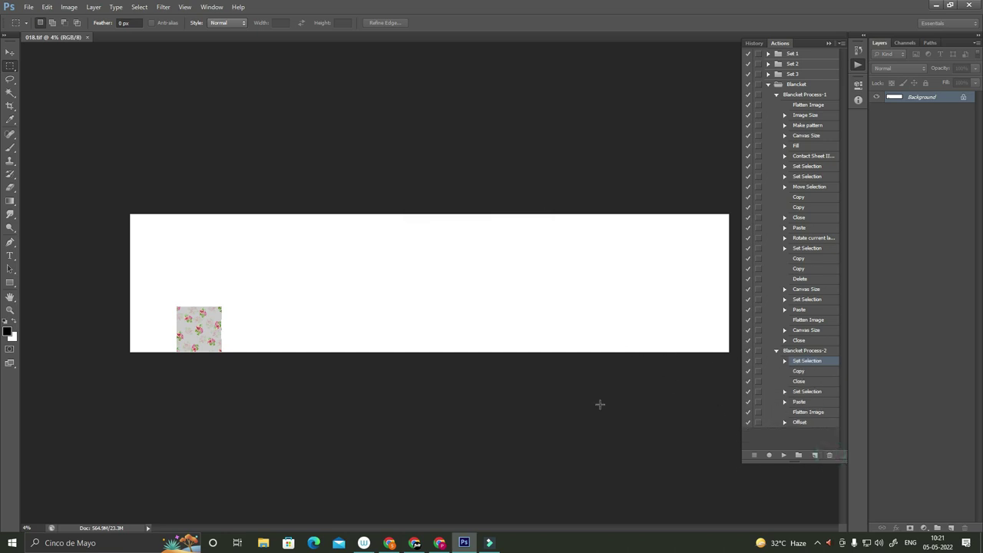
pyautogui.hotkey('alt', 'f')
pyautogui.press('Escape')
pyautogui.hotkey('ctrl', 'a')
# Launch File > Scripts > Image Processor.
pyautogui.hotkey('alt', 'f')
pyautogui.press('Down')
pyautogui.press('Down')
pyautogui.press('Down')
pyautogui.press('Down')
pyautogui.press('Down')
pyautogui.press('Down')
pyautogui.press('Down')
pyautogui.press('Down')
pyautogui.press('Down')
pyautogui.press('Escape')
pyautogui.hotkey('alt', 'f')
pyautogui.press('Down')
pyautogui.press('Down')
pyautogui.press('Down')
pyautogui.press('Down')
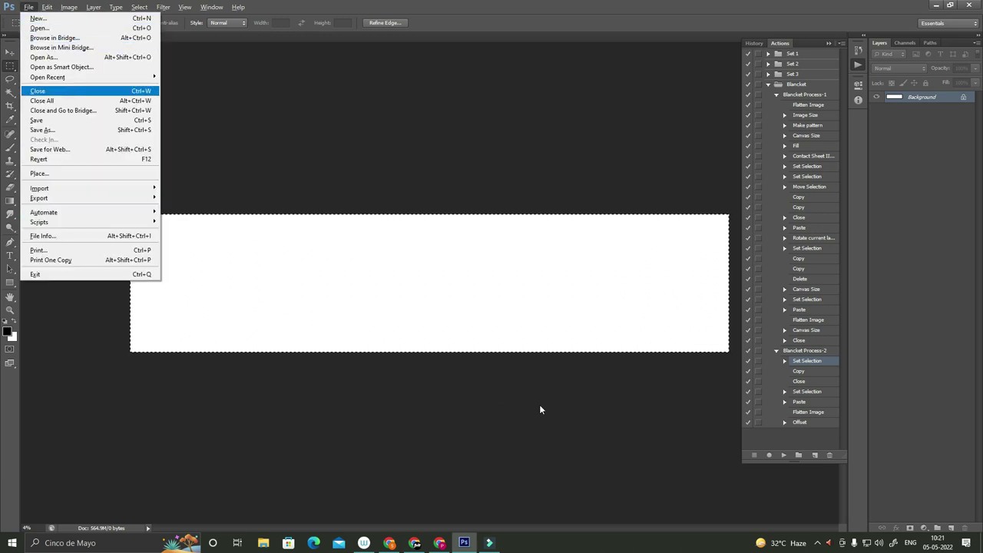
pyautogui.press('Down')
pyautogui.press('Down')
pyautogui.press('Down')
pyautogui.press('Down')
pyautogui.press('Up')
pyautogui.press('Right')
pyautogui.press('Return')
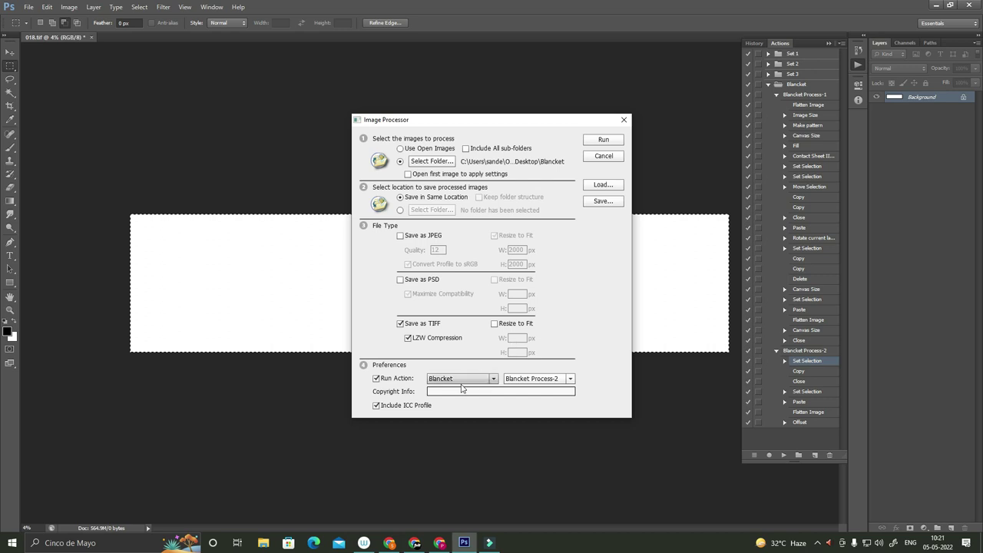
# Run Blancket Process-2 on the Blancket folder as TIFFs and dismiss the could-not-process alerts.
pyautogui.click(602, 139)
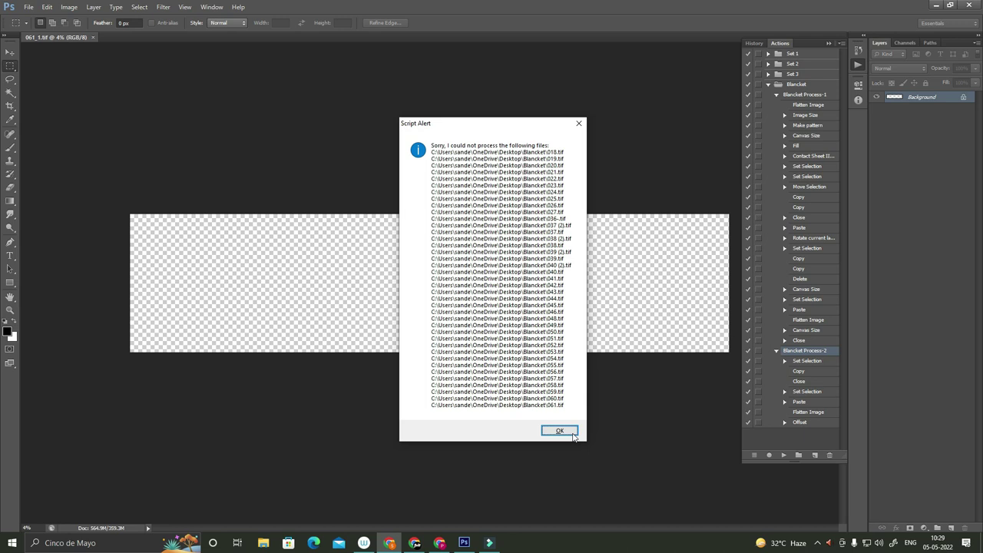
pyautogui.click(569, 435)
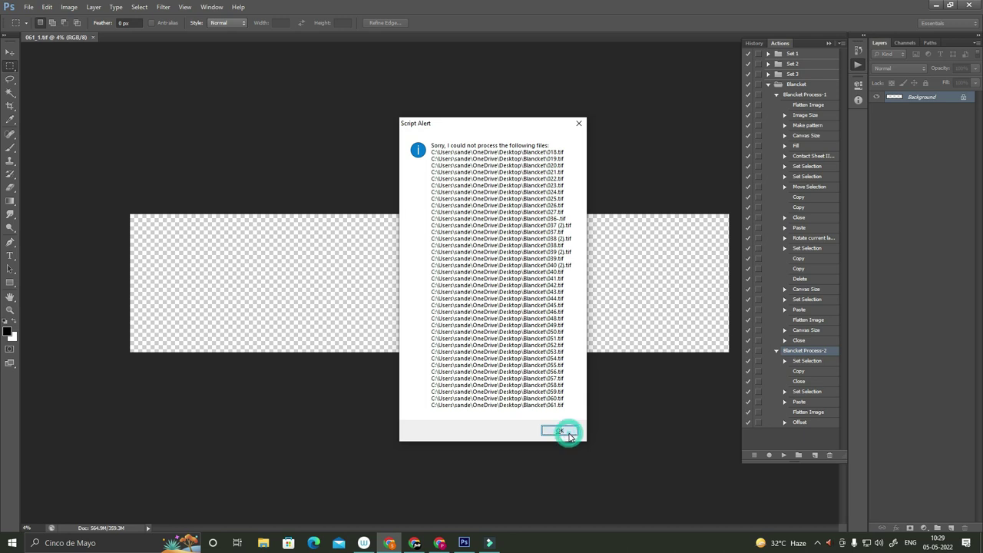
pyautogui.click(569, 435)
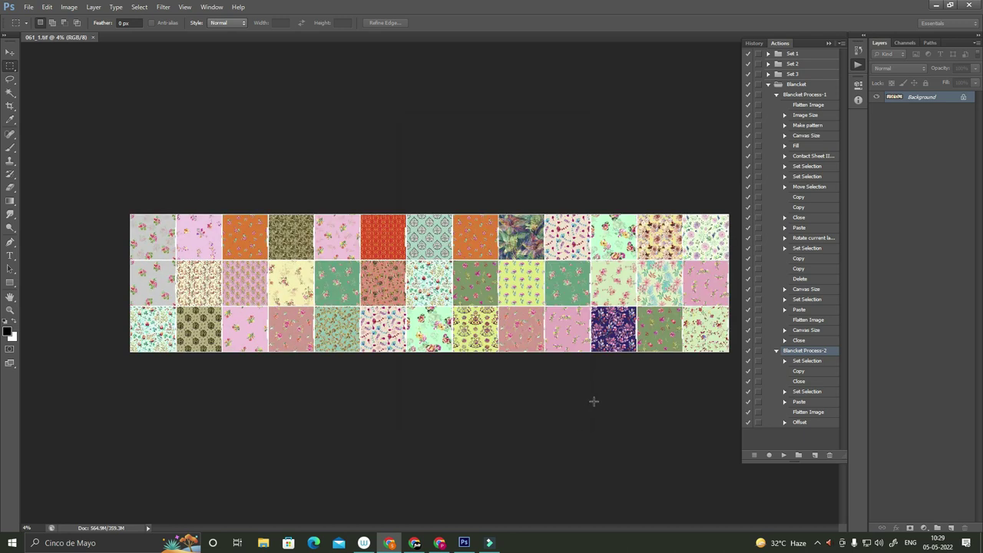
pyautogui.hotkey('ctrl', '0')
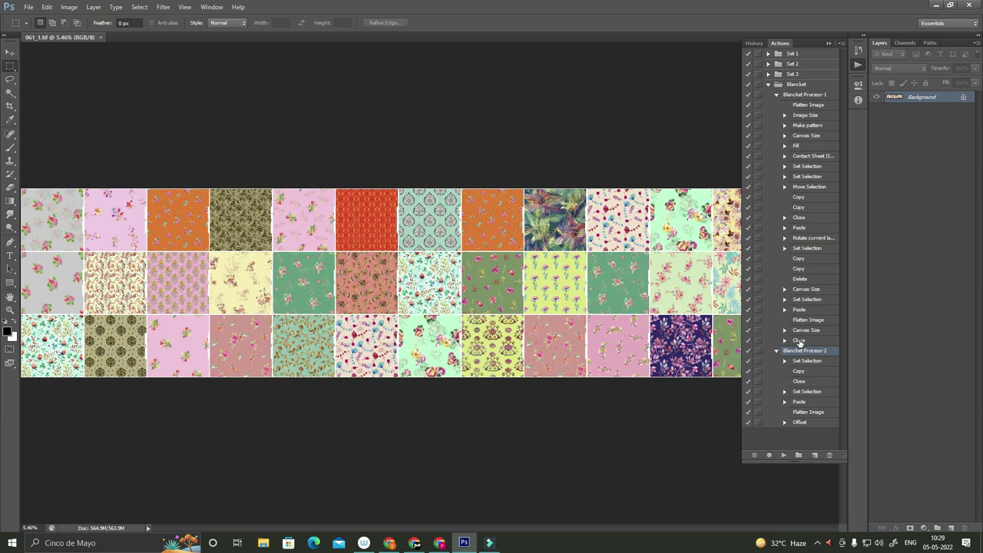
pyautogui.press('Tab')
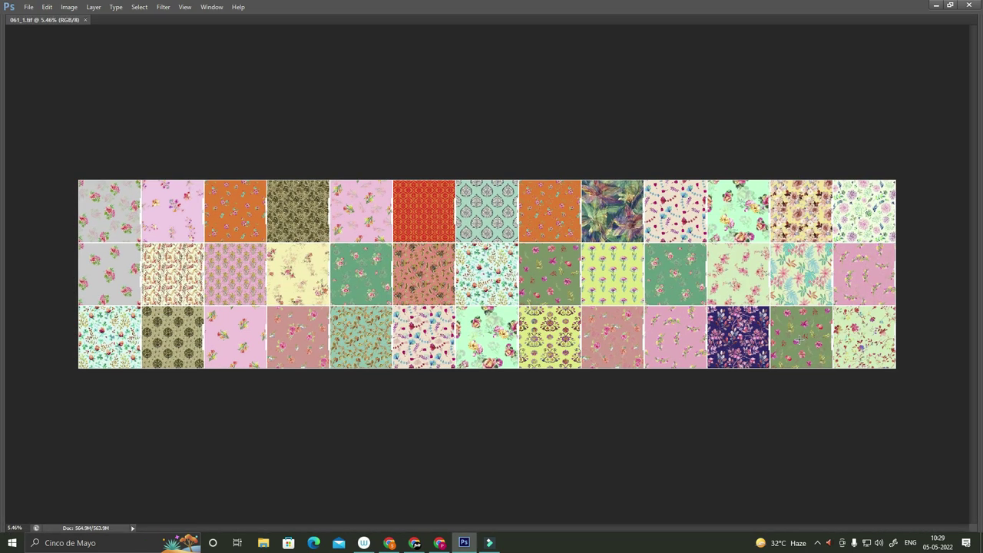
pyautogui.press('super+space')
pyautogui.press('super+space')
pyautogui.scroll(3, 601, 372)
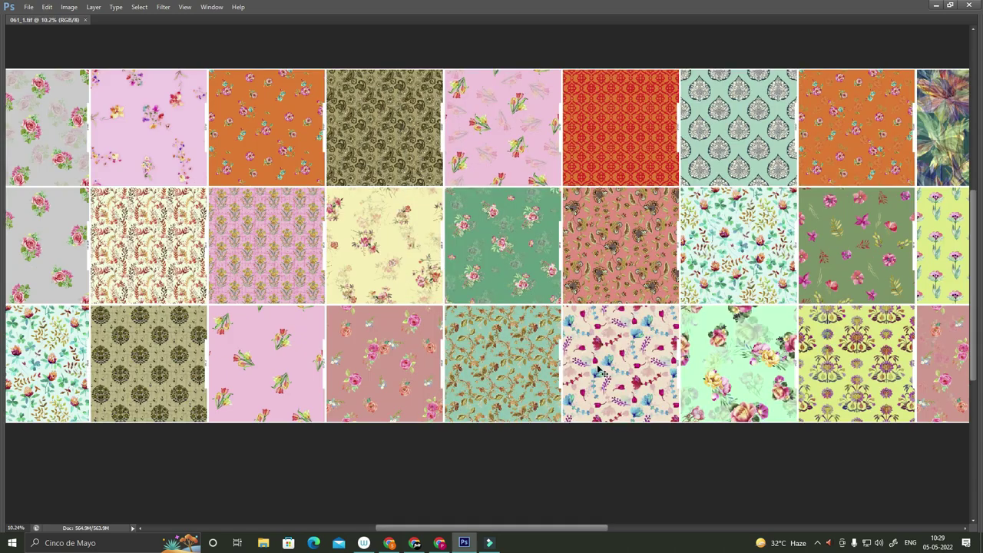
pyautogui.scroll(5, 384, 272)
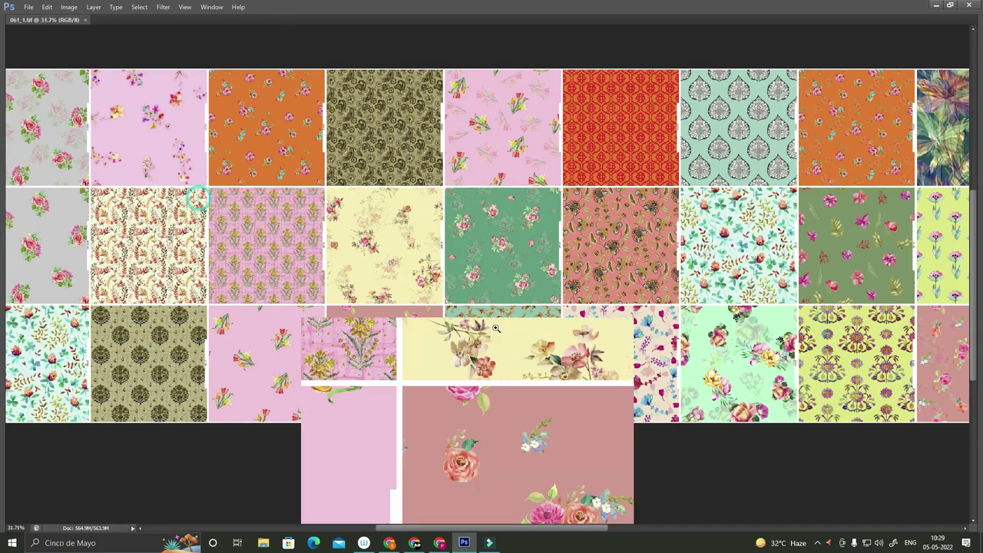
pyautogui.scroll(-3, 364, 323)
pyautogui.scroll(-1, 361, 318)
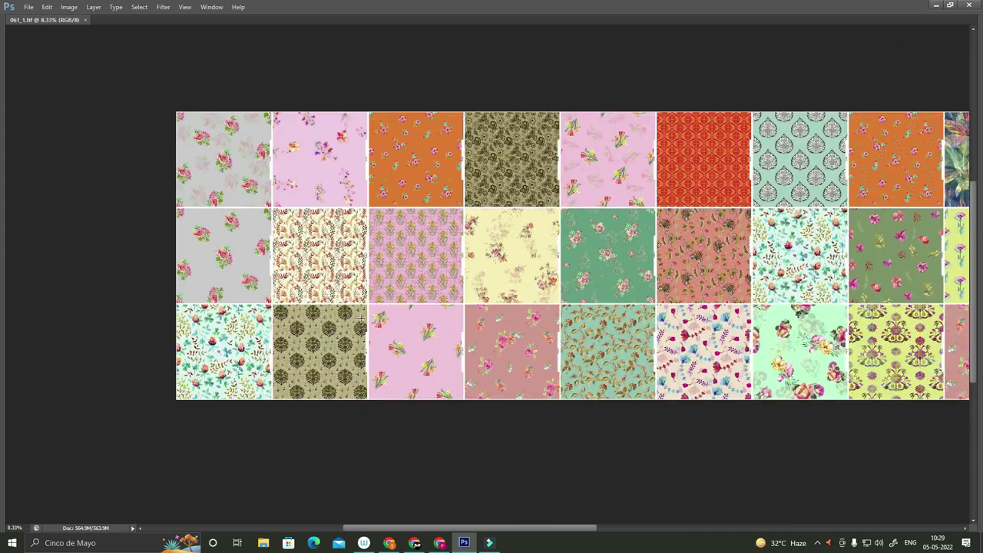
pyautogui.press('alt')
pyautogui.press('Tab')
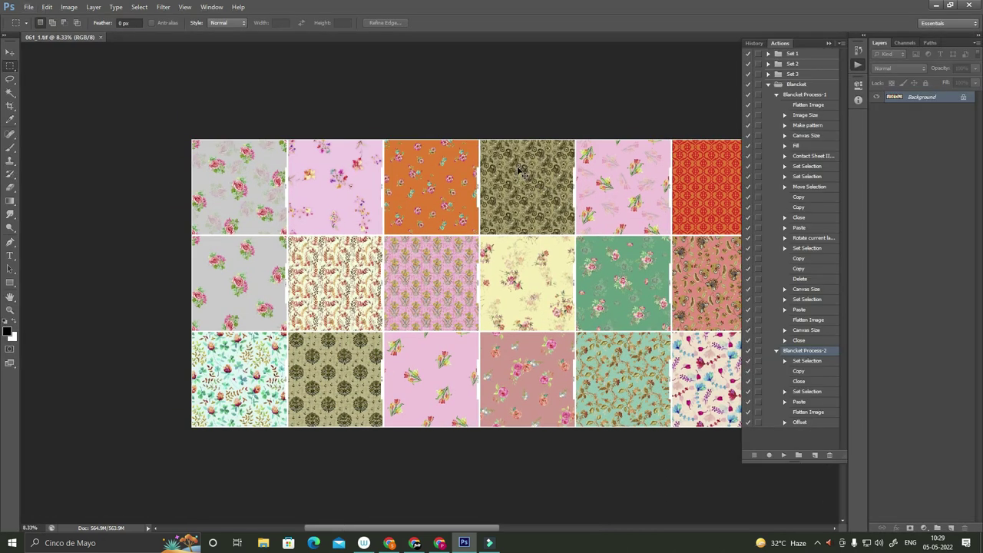